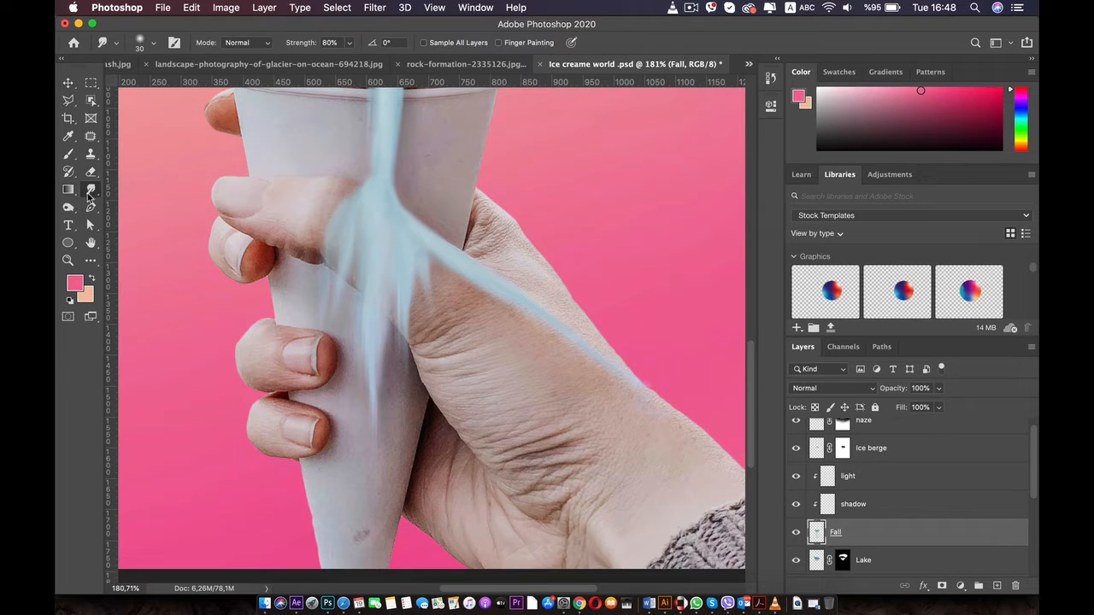
Smudge drips from the fall's outer edge down the cone beside the fingers on the Fall layer, redoing one stroke
right_click(90, 189)
left_click(141, 211)
left_click_drag(329, 236, 319, 359)
left_click_drag(326, 295, 315, 410)
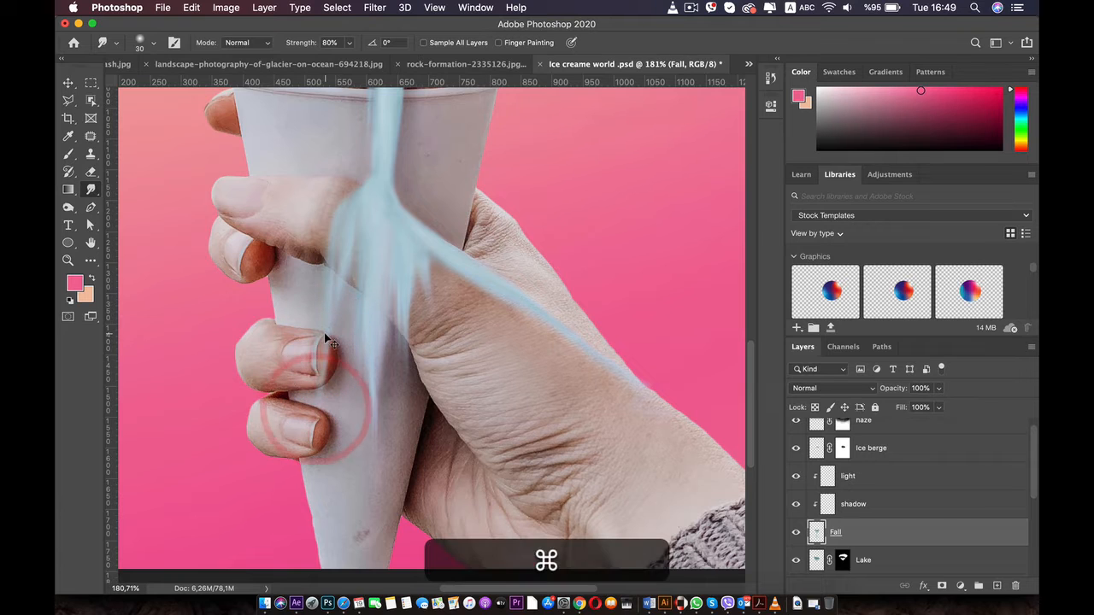
key("super+z")
left_click_drag(328, 274, 329, 390)
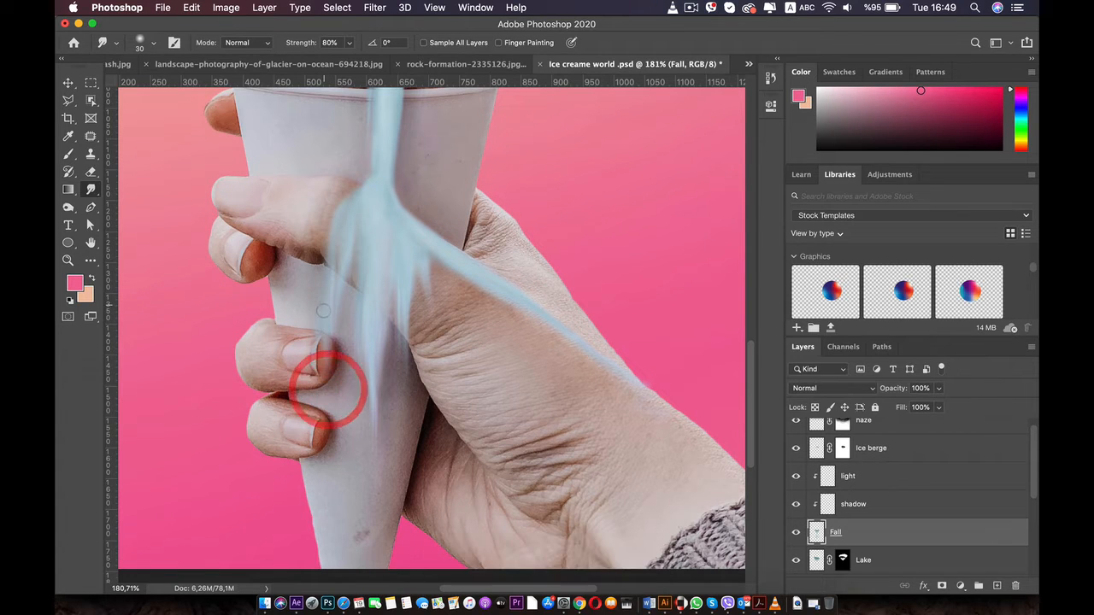
left_click_drag(330, 338, 323, 421)
Undo the most recent smudge strokes beside the fingers
scroll(319, 389, "down", 5)
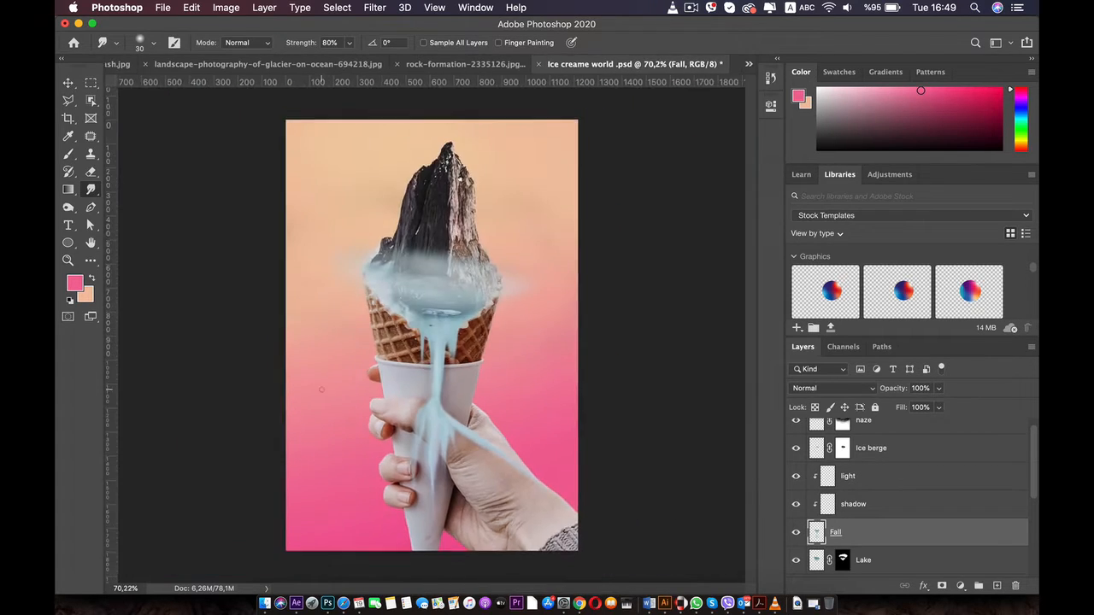
scroll(316, 381, "up", 5)
key("space")
left_click_drag(305, 368, 281, 176)
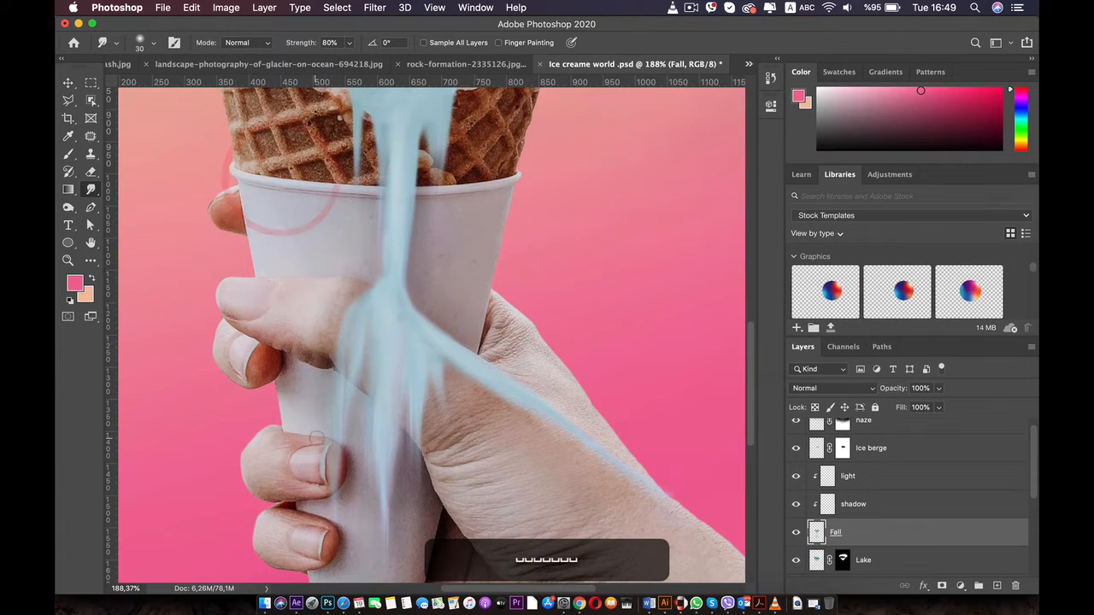
key("super+z")
key("super+z")
key("super+z")
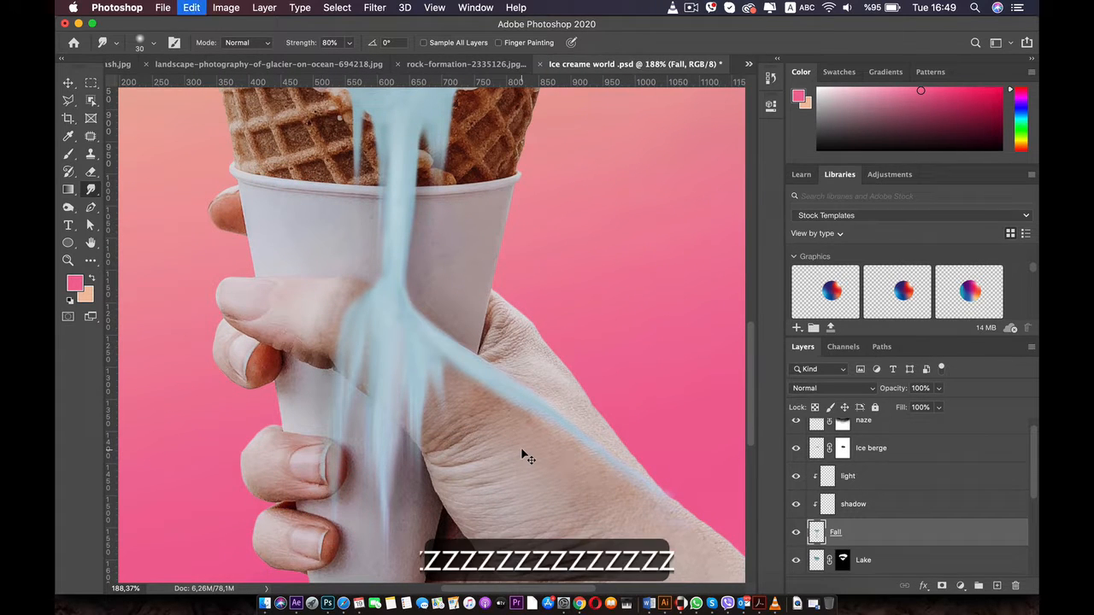
Smudge the fall's diagonal branch farther along the back of the hand toward the wrist
key("space")
left_click_drag(563, 414, 501, 293)
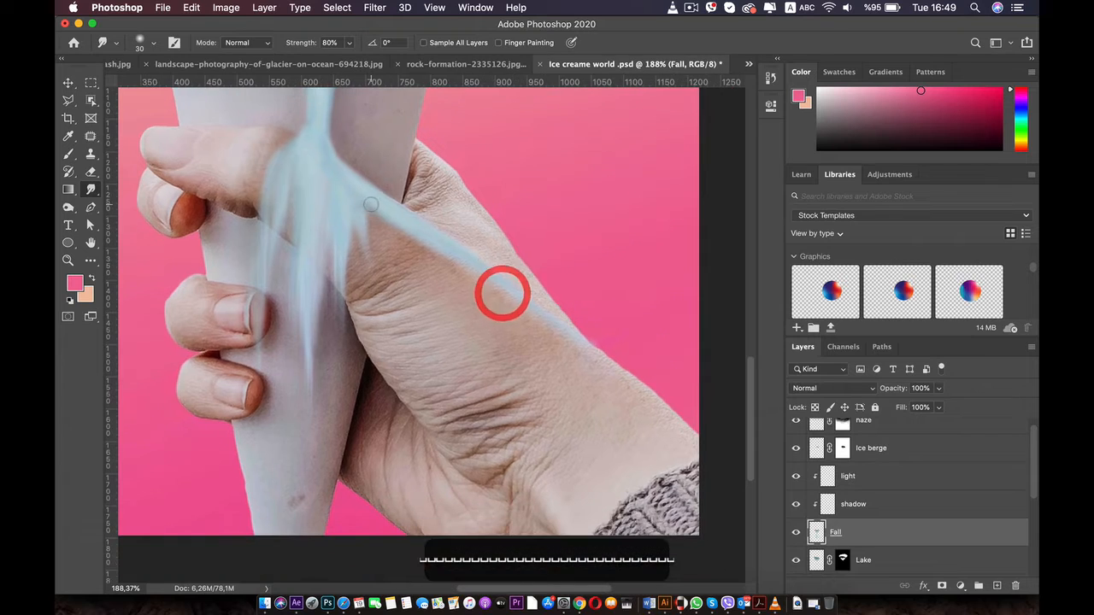
mouse_move(376, 212)
left_mouse_down()
mouse_move(484, 357)
mouse_move(488, 313)
left_mouse_up()
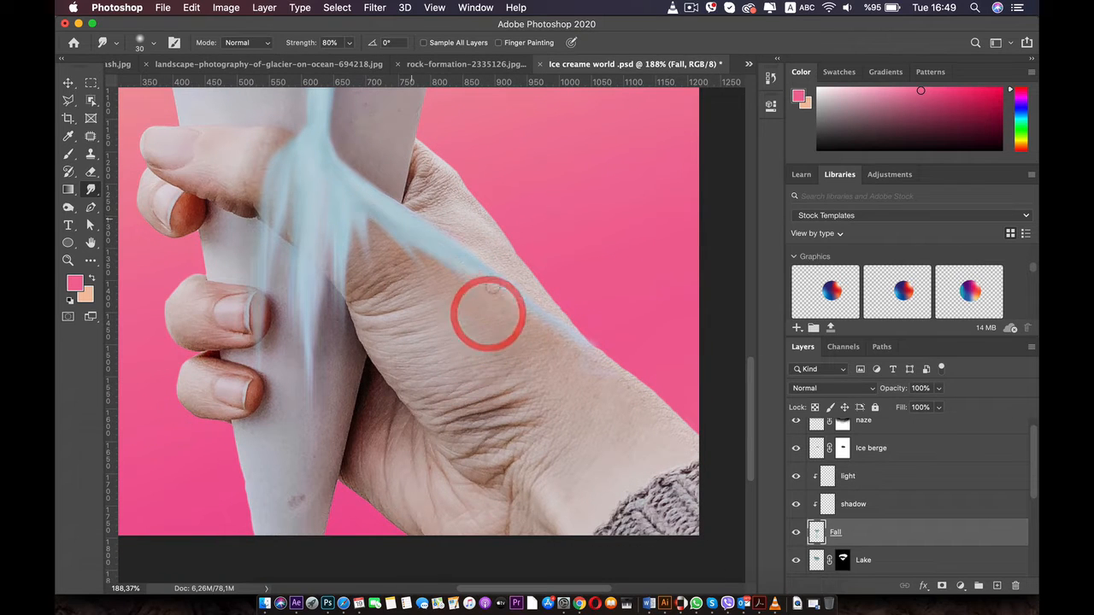
left_click_drag(409, 217, 545, 332)
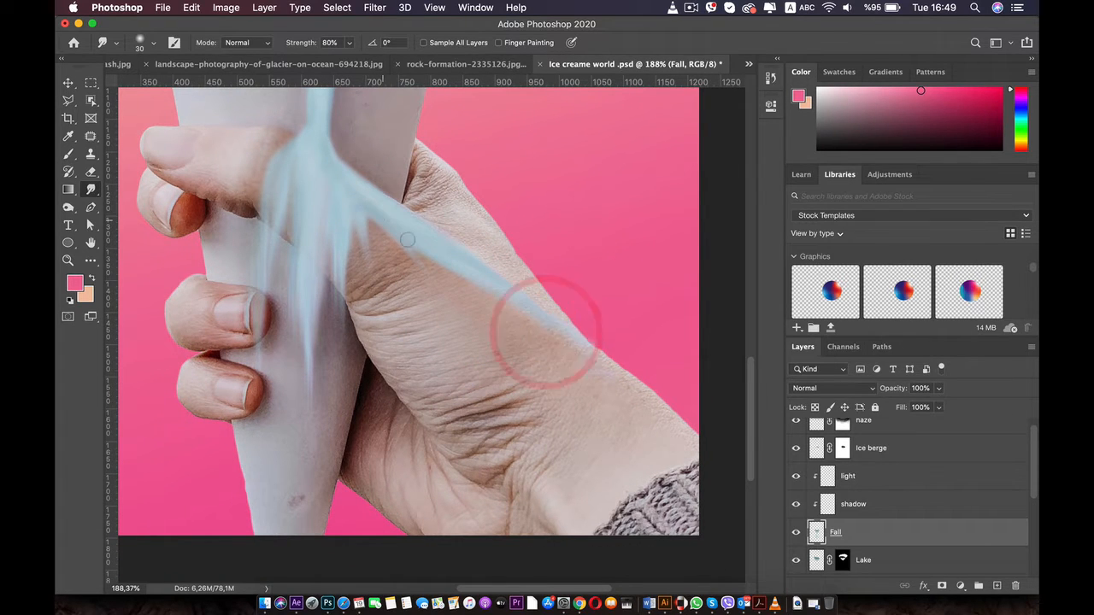
Smudge drips from the diagonal branch down over the thumb base and palm, undoing the last strokes
left_click_drag(380, 219, 424, 402)
mouse_move(389, 229)
left_mouse_down()
mouse_move(392, 409)
mouse_move(434, 471)
left_mouse_up()
mouse_move(414, 257)
left_mouse_down()
mouse_move(408, 505)
mouse_move(508, 323)
left_mouse_up()
left_click_drag(446, 261, 521, 332)
left_click_drag(470, 243, 537, 351)
mouse_move(480, 286)
left_mouse_down()
mouse_move(534, 346)
mouse_move(505, 370)
left_mouse_up()
left_click_drag(500, 333, 519, 513)
key("super+z")
key("super+z")
key("super+z")
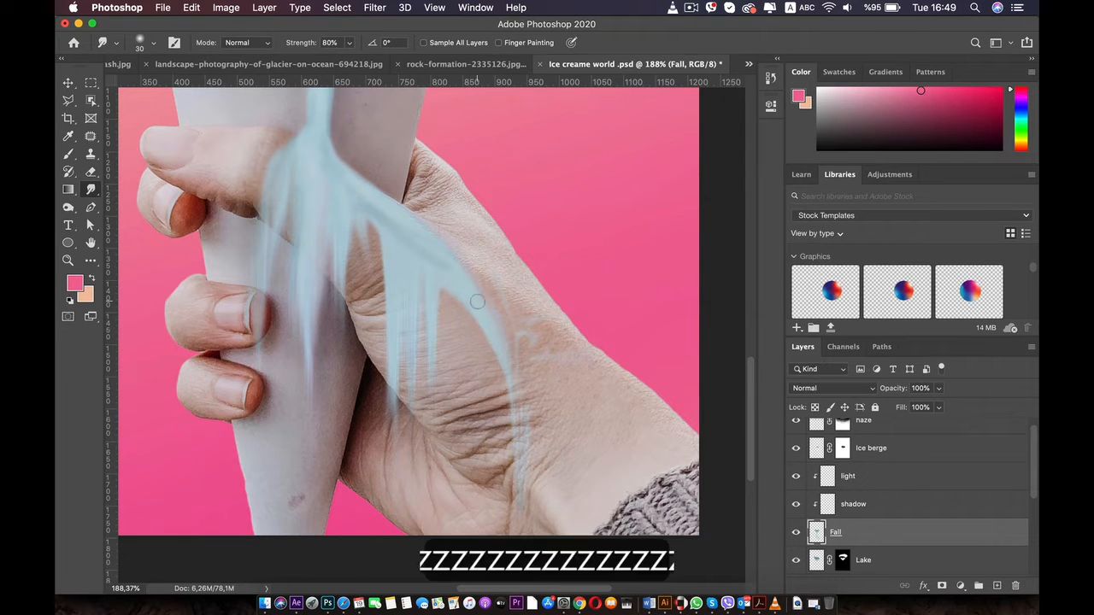
Smudge more drips down the palm and toward the wrist, undoing two of the strokes
left_click_drag(469, 286, 478, 393)
left_click_drag(396, 257, 400, 505)
left_click_drag(376, 235, 360, 406)
left_click_drag(398, 215, 412, 265)
key("super+z")
key("super+z")
left_click_drag(471, 261, 536, 502)
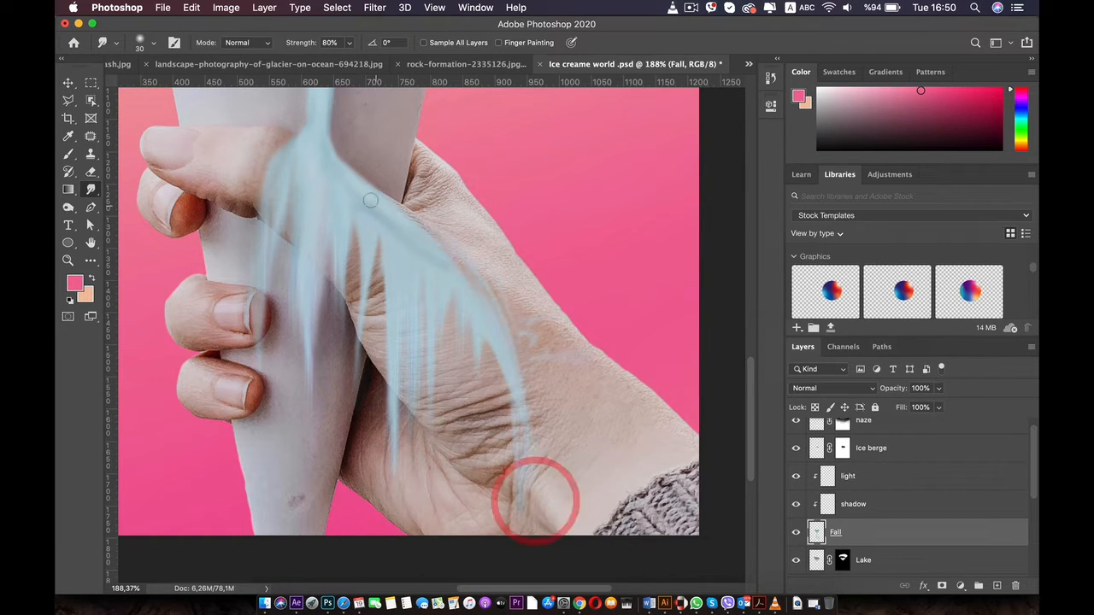
left_click_drag(521, 324, 534, 357)
scroll(522, 367, "down", 5)
scroll(478, 444, "up", 6)
left_click(420, 405)
scroll(419, 368, "down", 5)
Try shading the fall on the shadow layer with a 20 px teal-blue brush at 4% opacity, and undo the strokes
left_click(853, 504)
key("b")
scroll(403, 269, "up", 4)
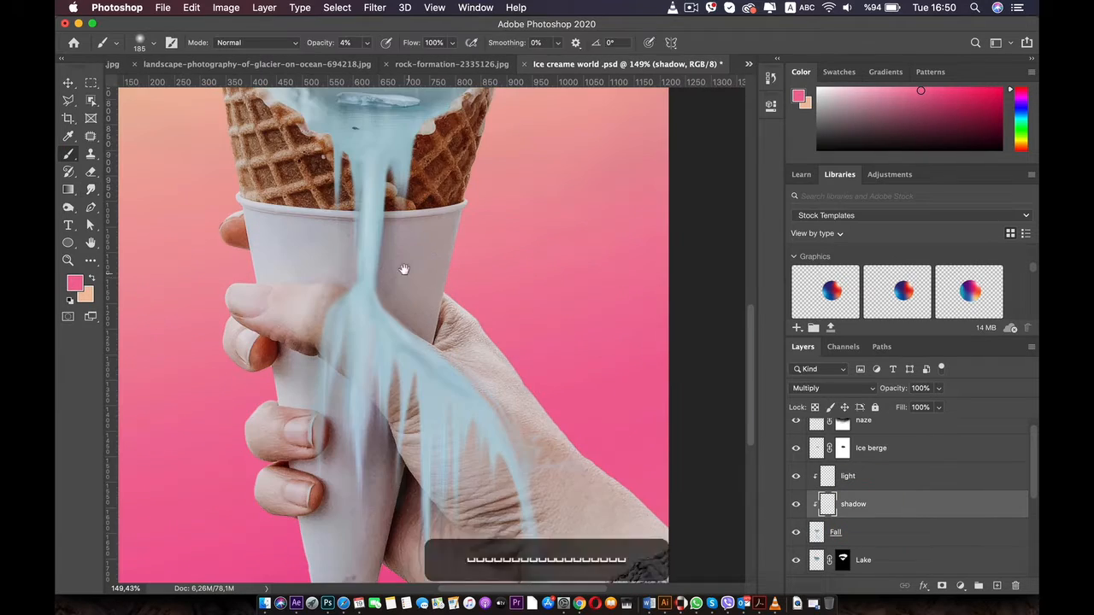
left_click(409, 180, "alt")
right_click(449, 371)
left_click_drag(547, 401, 540, 402)
left_click(444, 508)
scroll(462, 464, "down", 3)
key("super+z")
key("super+z")
key("super+z")
scroll(359, 354, "down", 5)
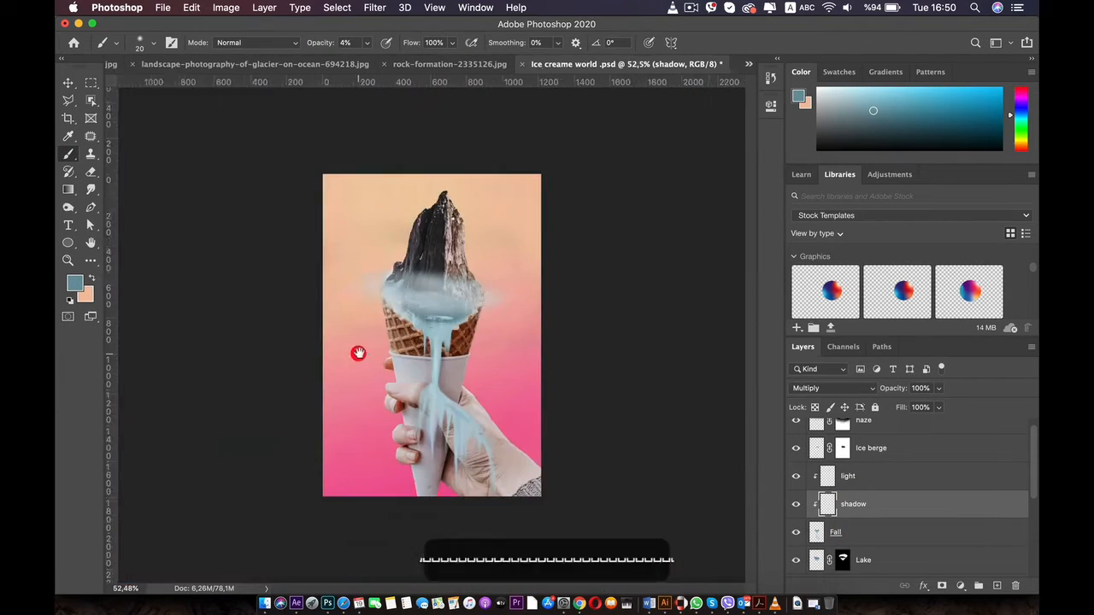
Smudge the fall's branch on the Fall layer wider across the back of the hand
left_click(836, 533)
left_click(90, 189)
scroll(376, 368, "up", 5)
mouse_move(443, 350)
left_mouse_down()
mouse_move(531, 402)
mouse_move(516, 356)
left_mouse_up()
scroll(467, 265, "up", 4)
mouse_move(406, 410)
left_mouse_down()
mouse_move(496, 411)
mouse_move(547, 443)
left_mouse_up()
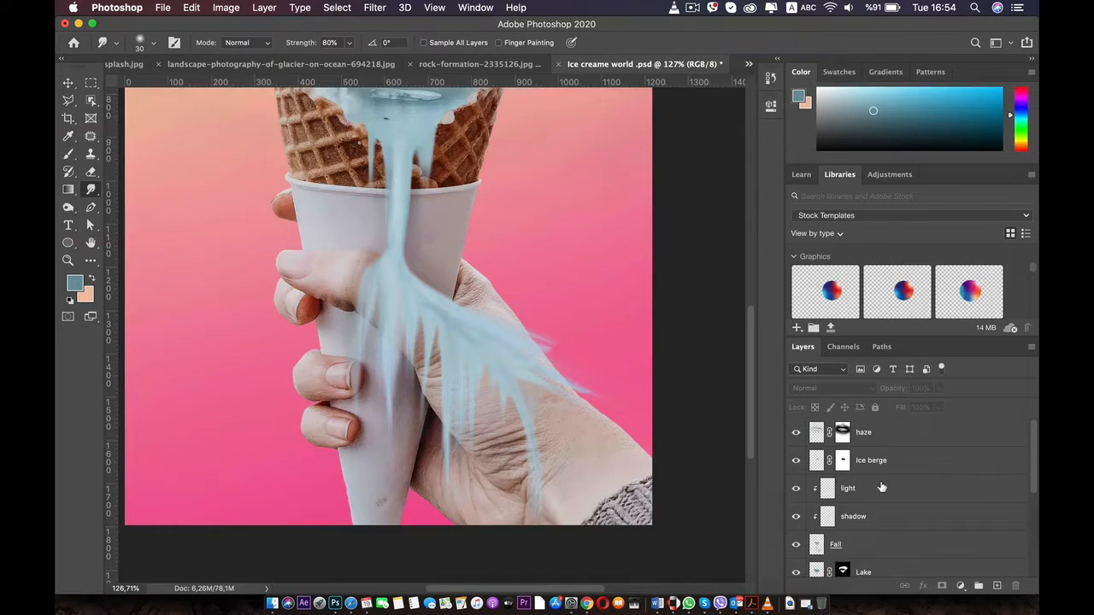
Extend the smudged fall along the wrist to the sleeve and spread it across the palm
left_click(877, 545)
scroll(479, 342, "up", 3)
mouse_move(378, 244)
left_mouse_down()
mouse_move(453, 305)
mouse_move(465, 284)
mouse_move(534, 313)
mouse_move(515, 268)
mouse_move(532, 319)
mouse_move(596, 383)
left_mouse_up()
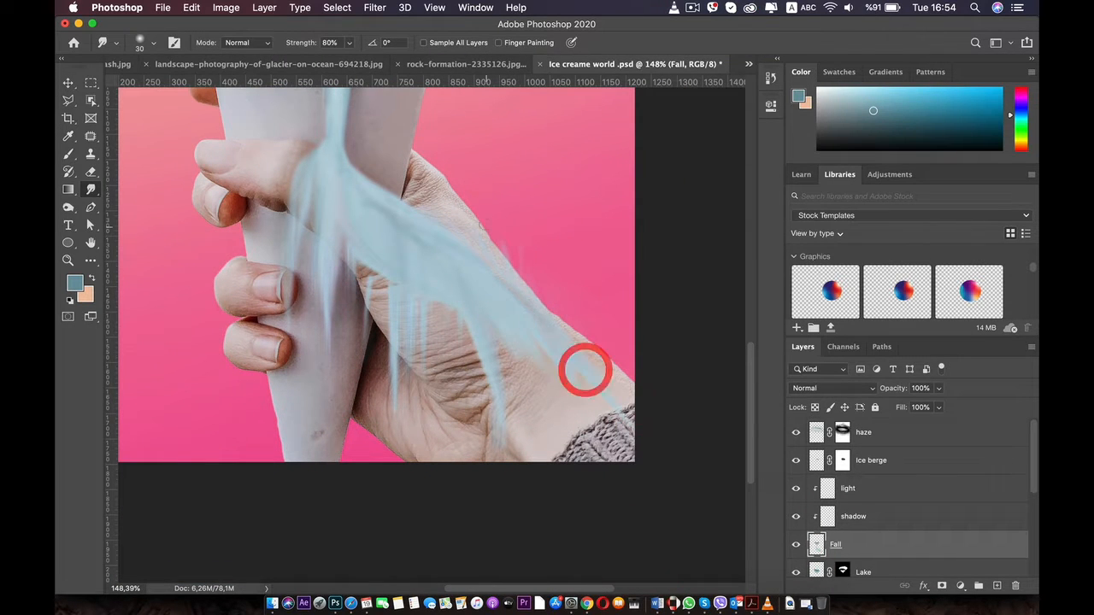
mouse_move(556, 420)
left_mouse_down()
mouse_move(513, 459)
mouse_move(425, 406)
mouse_move(354, 432)
left_mouse_up()
scroll(464, 407, "down", 5)
scroll(464, 408, "up", 5)
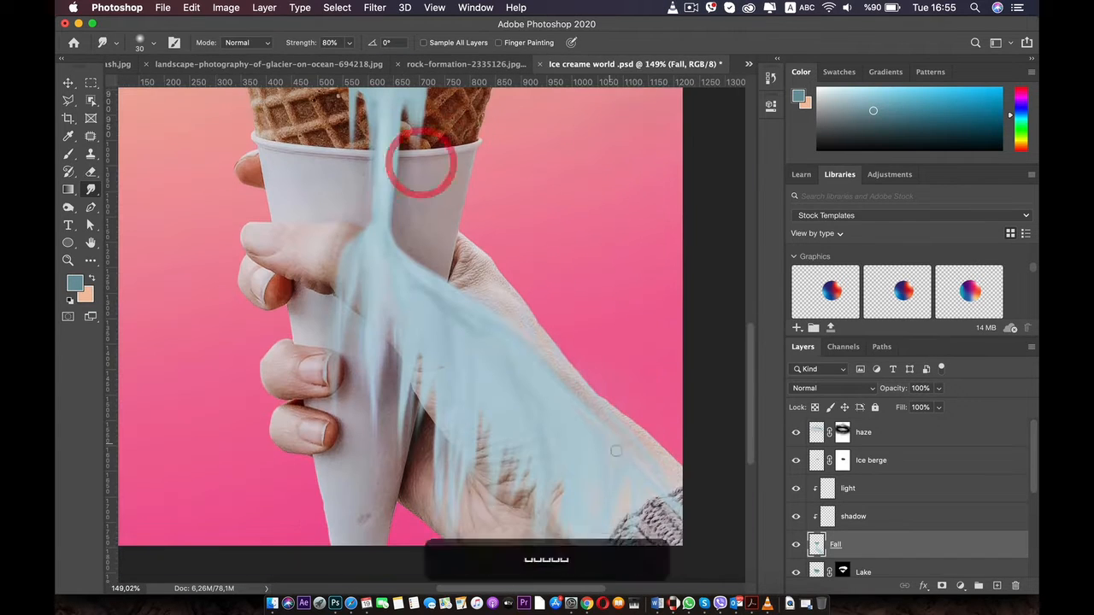
Undo the recent smudges and erase the fall's branch from the back of the hand and wrist
key("super+z")
key("super+z")
key("super+z")
key("super+z")
key("super+z")
key("e")
left_click(91, 190)
mouse_move(483, 329)
left_mouse_down()
mouse_move(547, 390)
mouse_move(650, 447)
left_mouse_up()
key("super+z")
key("super+z")
key("e")
mouse_move(547, 385)
left_mouse_down()
mouse_move(501, 439)
mouse_move(494, 329)
left_mouse_up()
Smudge new strands from the fall across the back of the hand and down the cone, undoing the last changes
left_click(91, 190)
left_click_drag(407, 260, 550, 325)
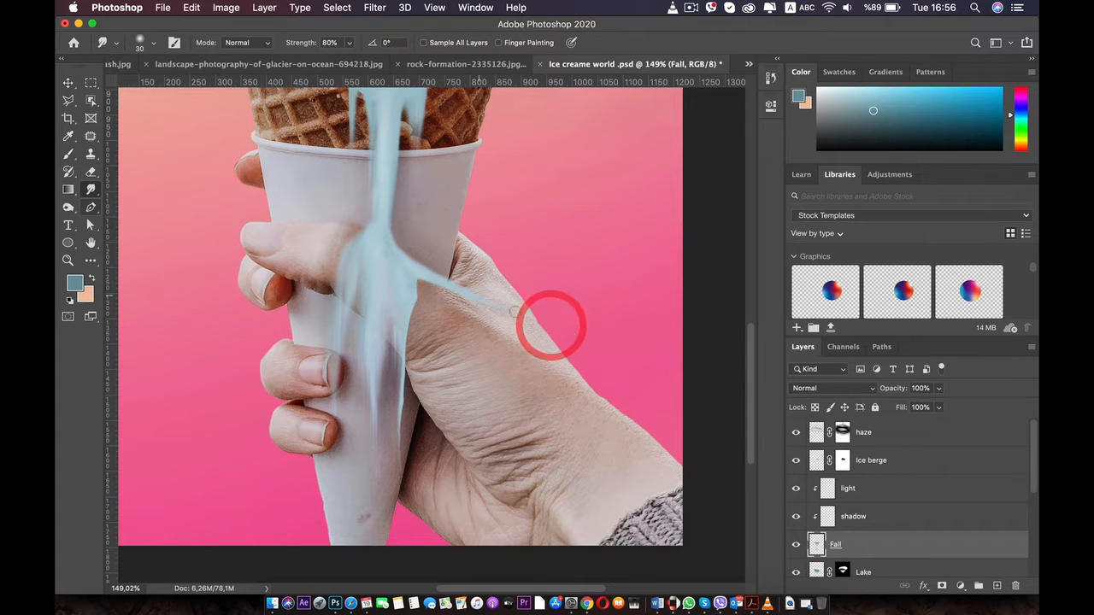
left_click_drag(419, 282, 528, 341)
left_click_drag(410, 312, 426, 385)
left_click_drag(397, 377, 403, 535)
mouse_move(422, 295)
left_mouse_down()
mouse_move(527, 359)
mouse_move(526, 371)
mouse_move(451, 379)
left_mouse_up()
scroll(572, 350, "down", 5)
key("super+z")
key("super+z")
key("super+z")
Smudge the fall into a wider flow across the back of the hand, with strands toward the wrist and palm
scroll(479, 354, "up", 5)
scroll(386, 293, "up", 2)
mouse_move(386, 293)
left_mouse_down()
mouse_move(488, 373)
mouse_move(554, 386)
mouse_move(585, 414)
left_mouse_up()
left_click_drag(465, 363, 586, 374)
scroll(521, 397, "down", 5)
scroll(479, 403, "up", 2)
left_click_drag(458, 445, 469, 487)
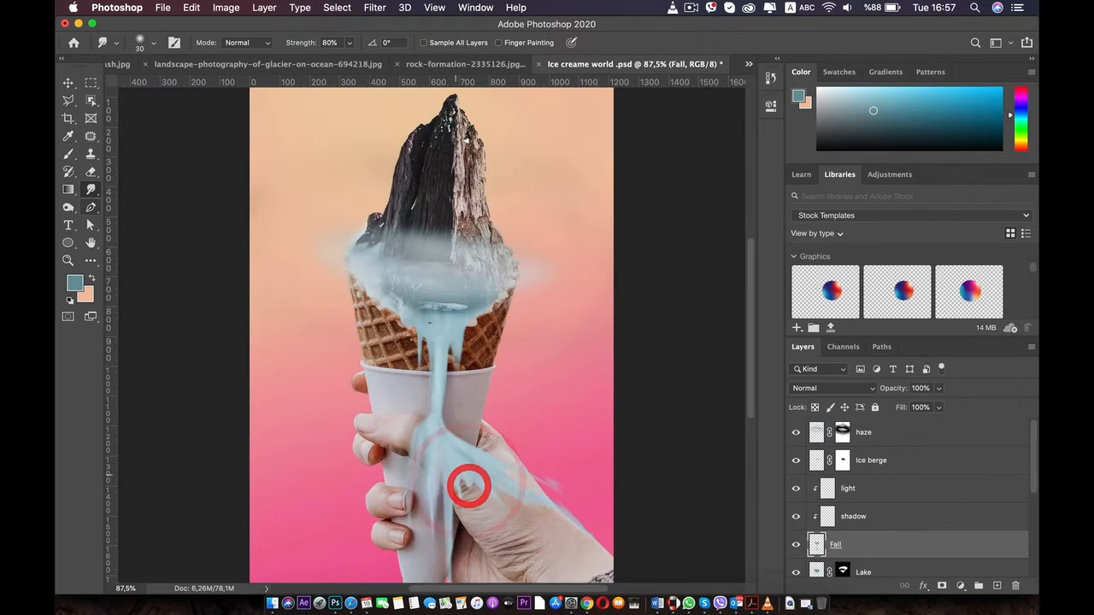
left_click_drag(513, 453, 589, 508)
scroll(493, 504, "up", 5)
left_click_drag(411, 342, 469, 379)
Brush light blue highlights onto the strand near the wrist on the light layer, undoing the stray smudge
left_click(847, 488)
left_click(75, 283)
left_click(598, 142)
left_click(865, 132)
left_click_drag(503, 429, 583, 487)
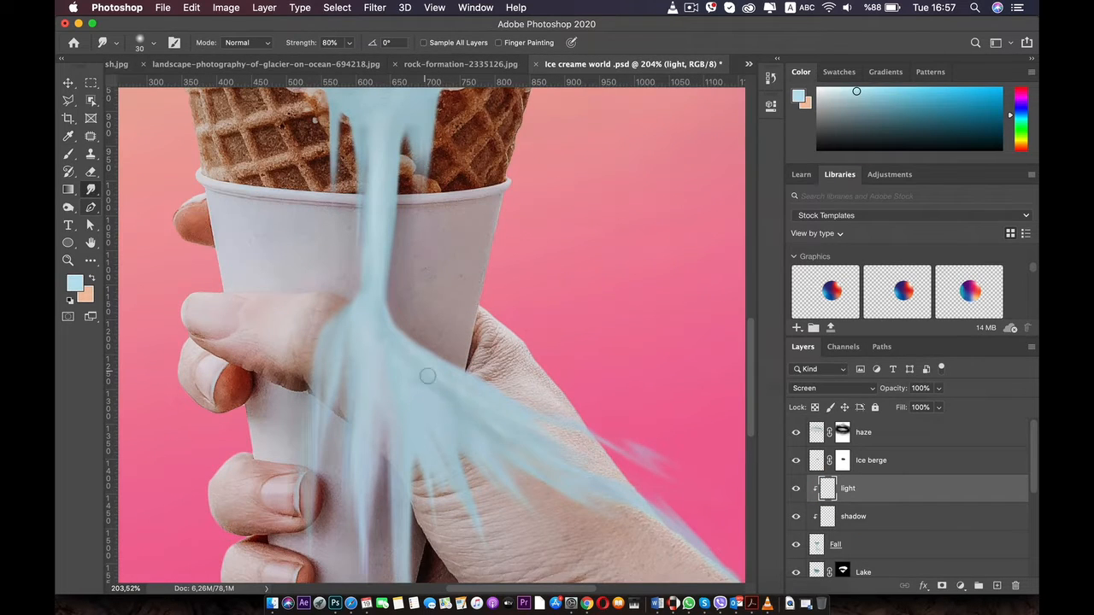
key("super+z")
left_click(68, 154)
left_click_drag(647, 508, 691, 527)
left_click_drag(602, 501, 629, 516)
Brush a slate-blue shadow across the flow over the hand on the shadow layer
scroll(431, 341, "down", 5)
left_click(857, 517)
left_click(75, 282)
left_click(614, 221)
left_click(865, 133)
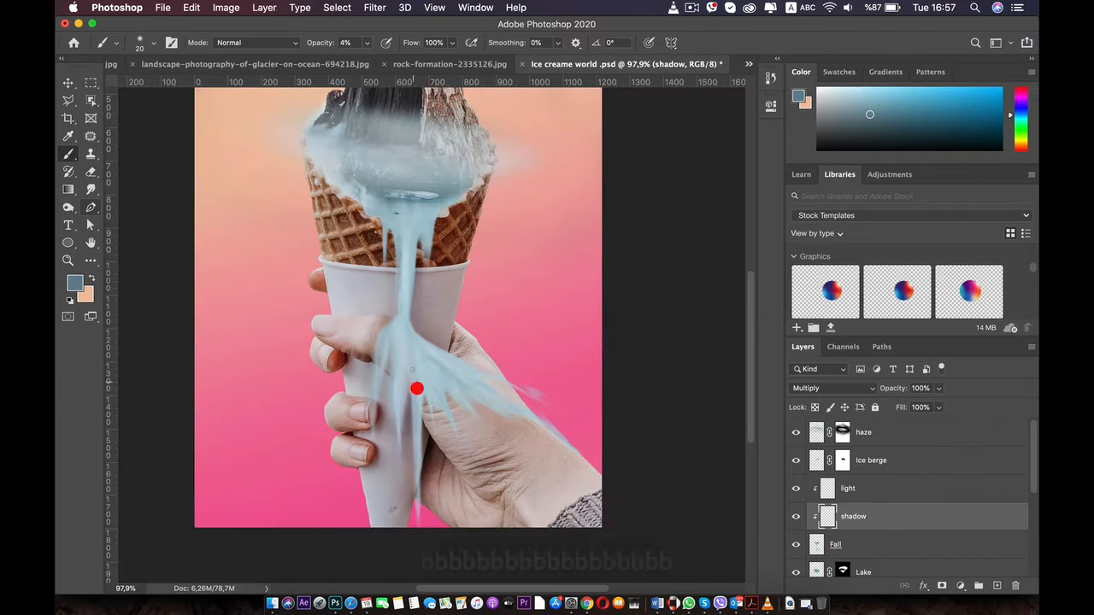
left_click_drag(415, 387, 549, 428)
Smudge long drips on the Fall layer down over the palm beside the cone
scroll(560, 556, "up", 5)
left_click(834, 545)
left_click(91, 190)
left_click_drag(345, 354, 332, 443)
left_click_drag(349, 264, 340, 440)
left_click_drag(376, 260, 378, 393)
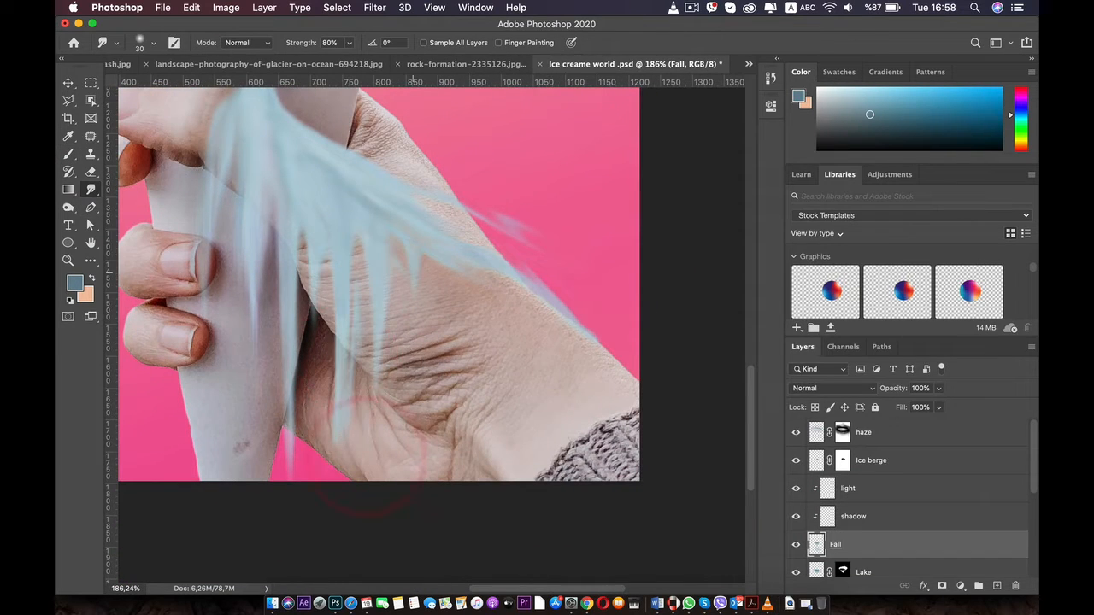
Smudge short drips over the wrist and reshape the splash above the back of the hand
left_click_drag(523, 295, 528, 365)
left_click_drag(559, 316, 581, 374)
left_click_drag(544, 228, 479, 184)
mouse_move(505, 251)
left_mouse_down()
mouse_move(547, 298)
mouse_move(518, 305)
mouse_move(586, 398)
left_mouse_up()
scroll(586, 399, "down", 5)
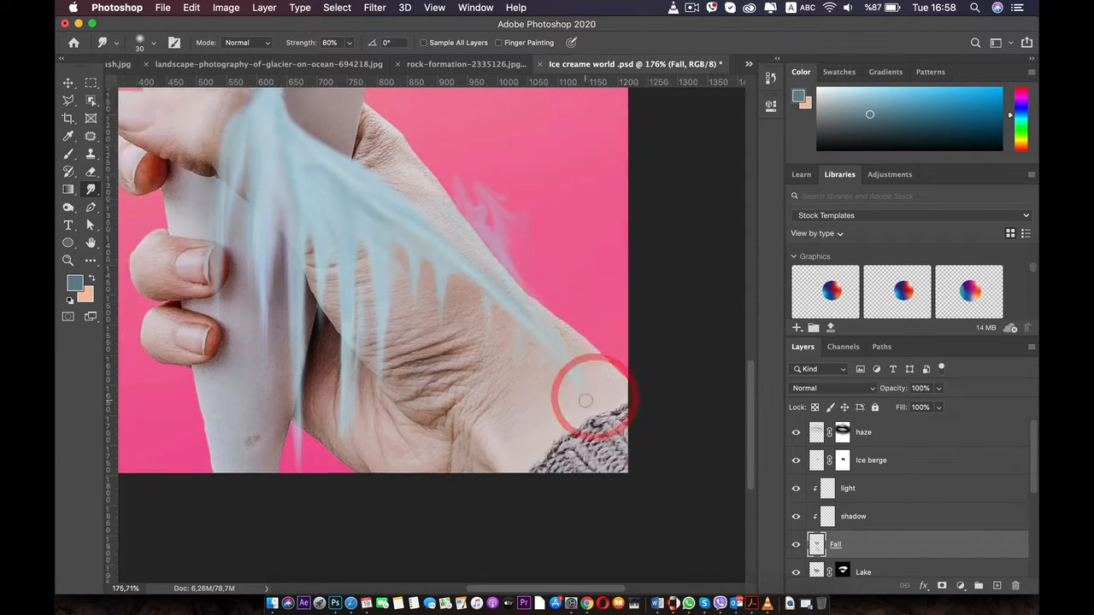
Undo the latest smudge strokes on the wrist and on the splash above the hand
scroll(415, 171, "up", 3)
key("super+z")
key("super+z")
key("super+z")
key("super+z")
key("super+z")
key("super+z")
key("super+z")
key("super+z")
key("super+z")
key("super+z")
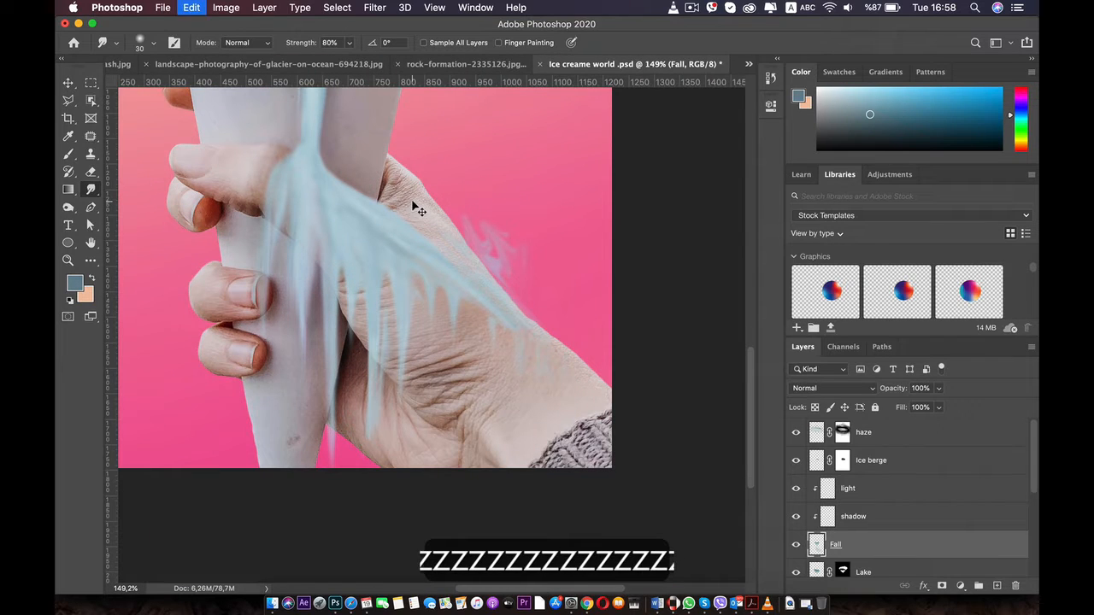
key("super+z")
key("super+z")
key("super+z")
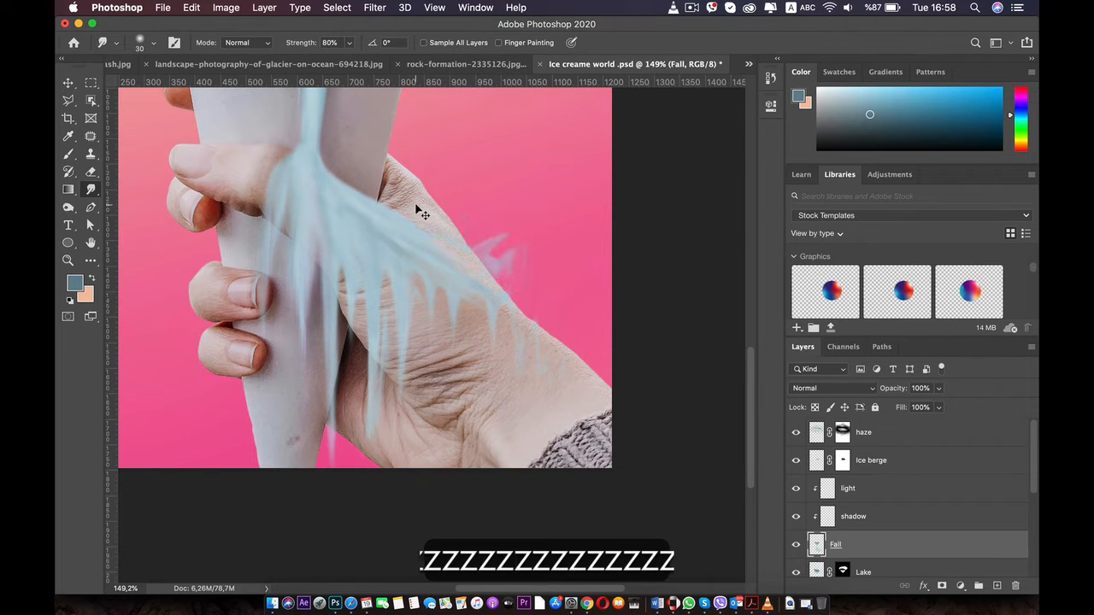
key("super+z")
key("super+z")
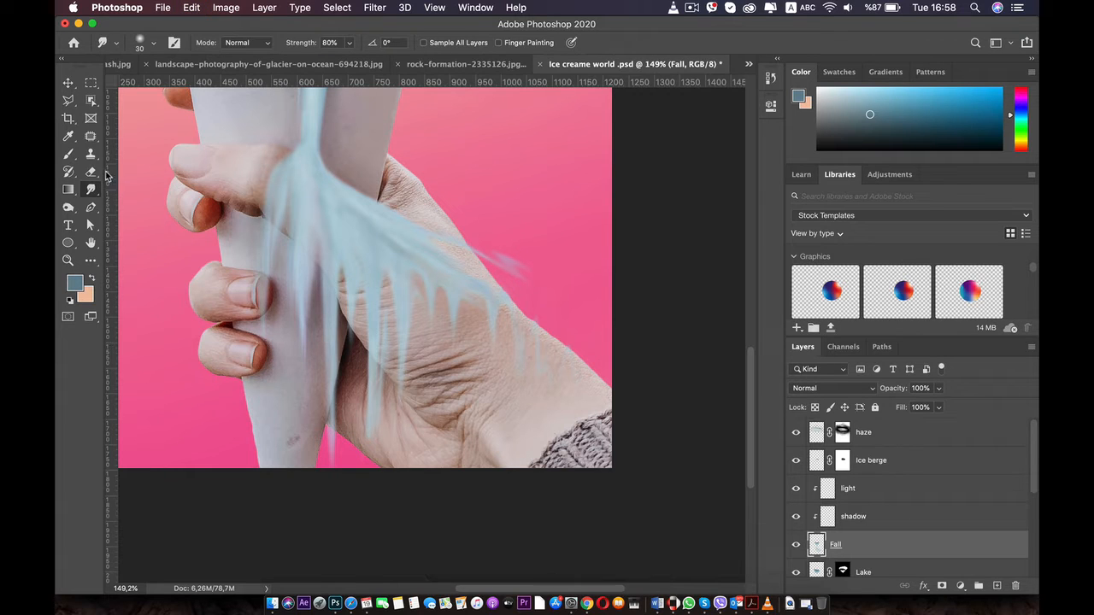
Erase the fall's branch and drips covering the palm, the back of the hand and the wrist
key("e")
mouse_move(484, 340)
left_mouse_down()
mouse_move(453, 273)
mouse_move(468, 251)
mouse_move(443, 361)
left_mouse_up()
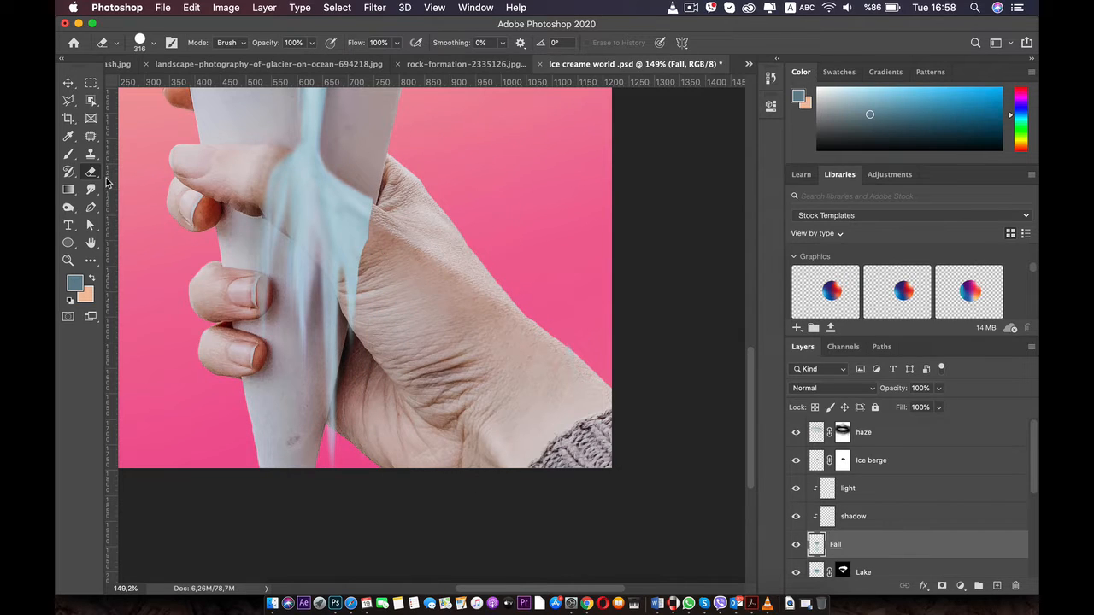
Smudge new diagonal strands from the fall's remaining edge across the upper back of the hand
left_click(91, 188)
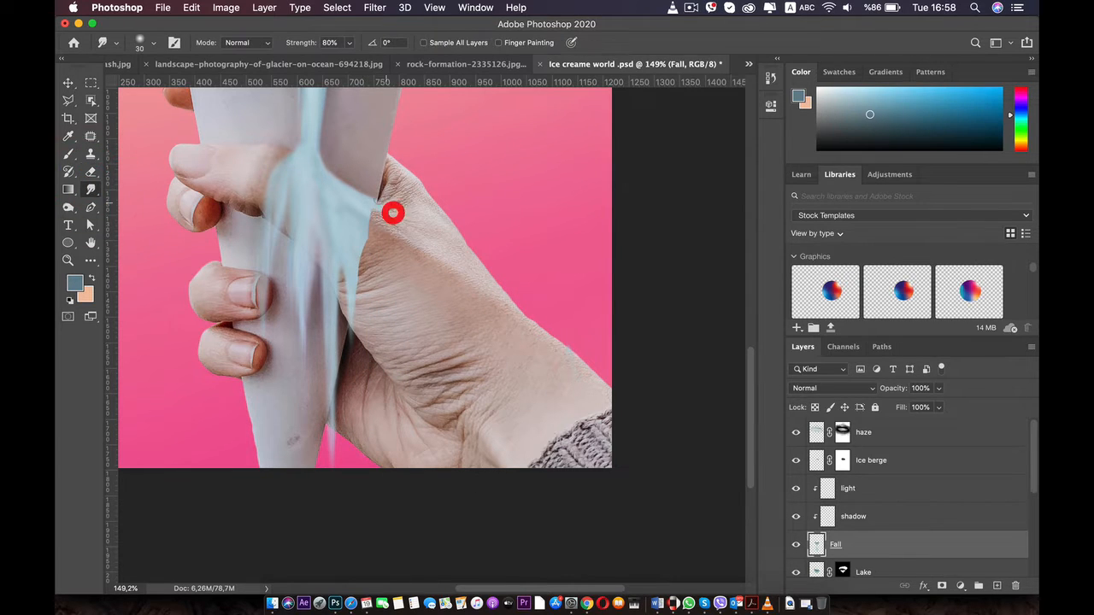
left_click_drag(389, 209, 459, 235)
left_click_drag(376, 208, 480, 264)
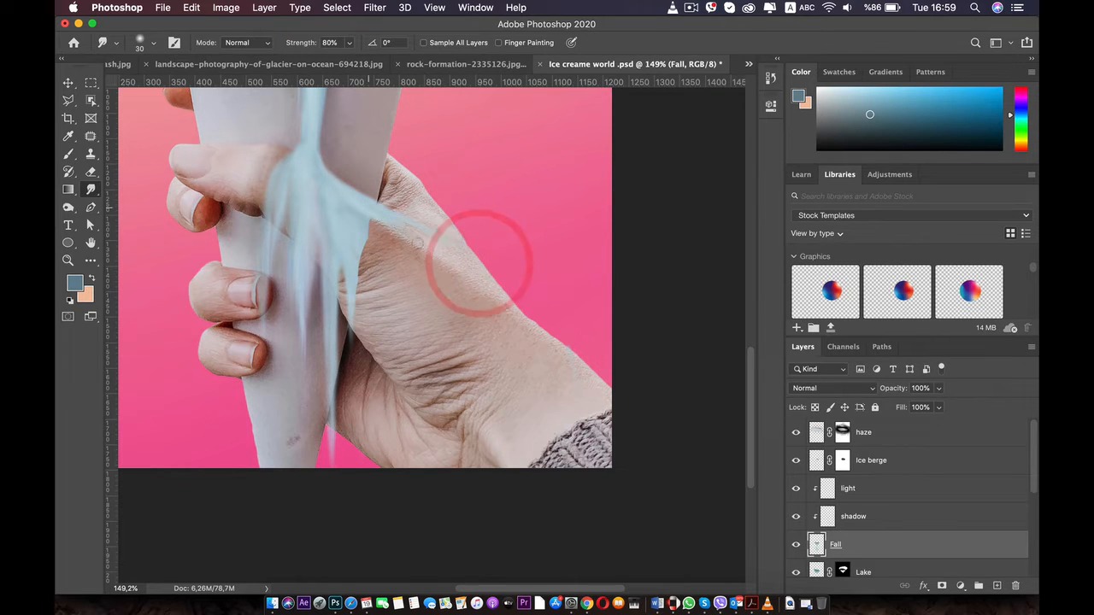
left_click_drag(418, 243, 442, 274)
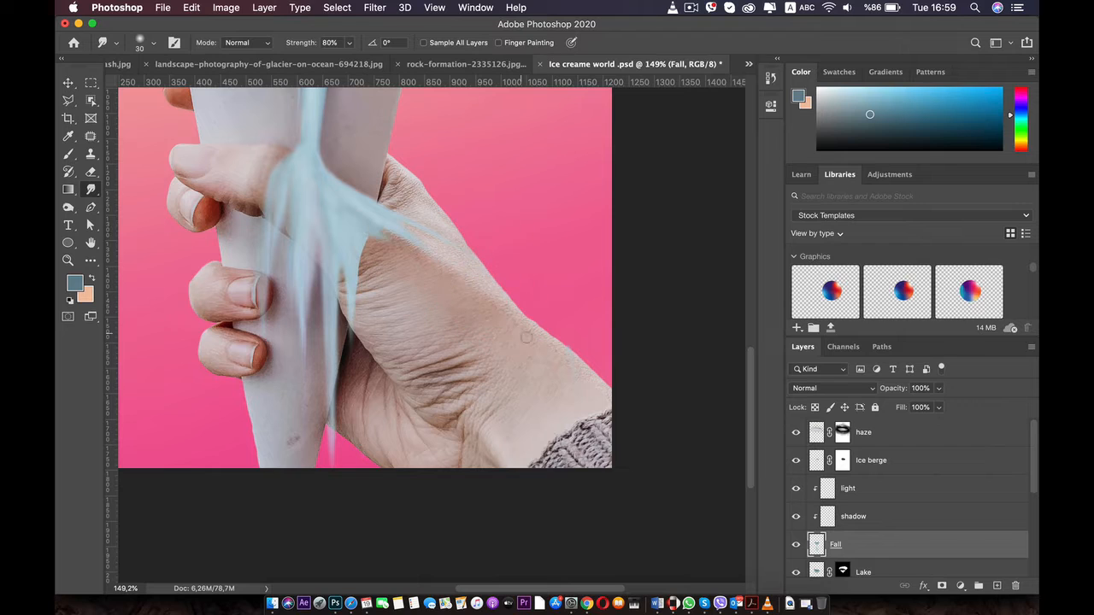
left_click_drag(372, 229, 528, 340)
left_click_drag(360, 231, 506, 325)
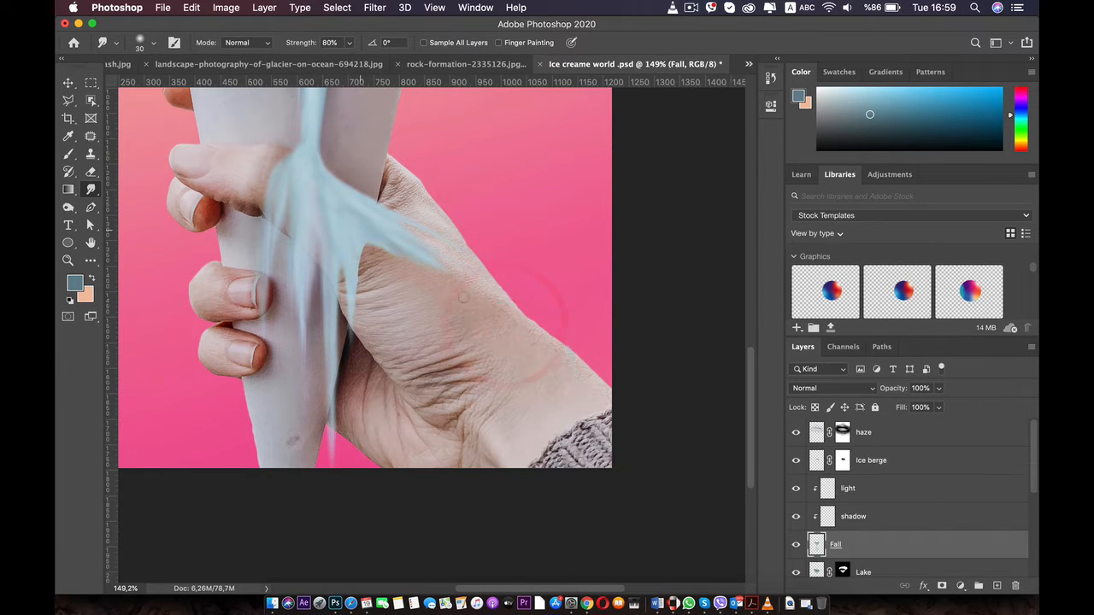
Smudge a lower diagonal strand across the thumb base, undoing the last strokes
left_click_drag(370, 243, 478, 309)
left_click_drag(368, 253, 486, 366)
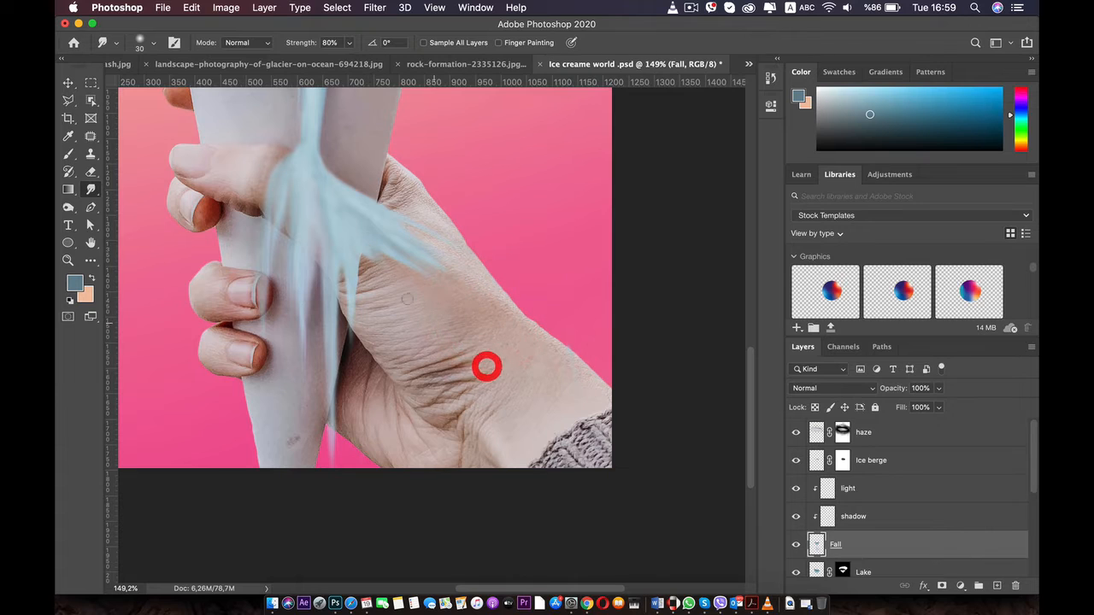
mouse_move(368, 256)
left_mouse_down()
mouse_move(446, 346)
mouse_move(402, 285)
mouse_move(431, 357)
mouse_move(418, 353)
mouse_move(403, 286)
mouse_move(396, 409)
left_mouse_up()
key("super+z")
key("super+z")
key("super+z")
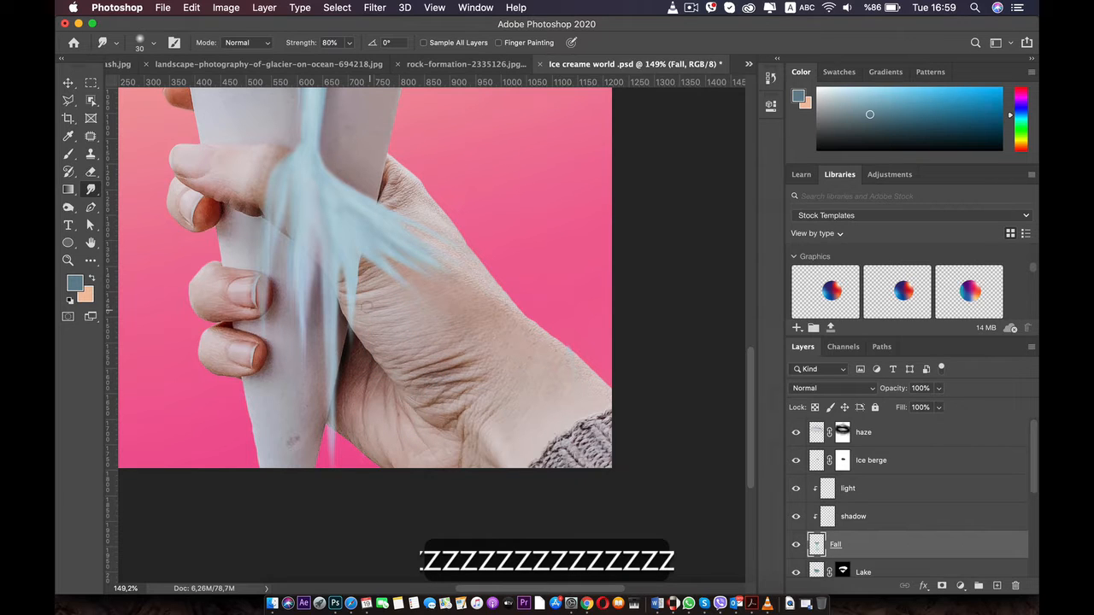
Smudge several thin drips from the diagonal strands down over the thumb base and palm
left_click_drag(356, 253, 359, 354)
left_click(362, 354)
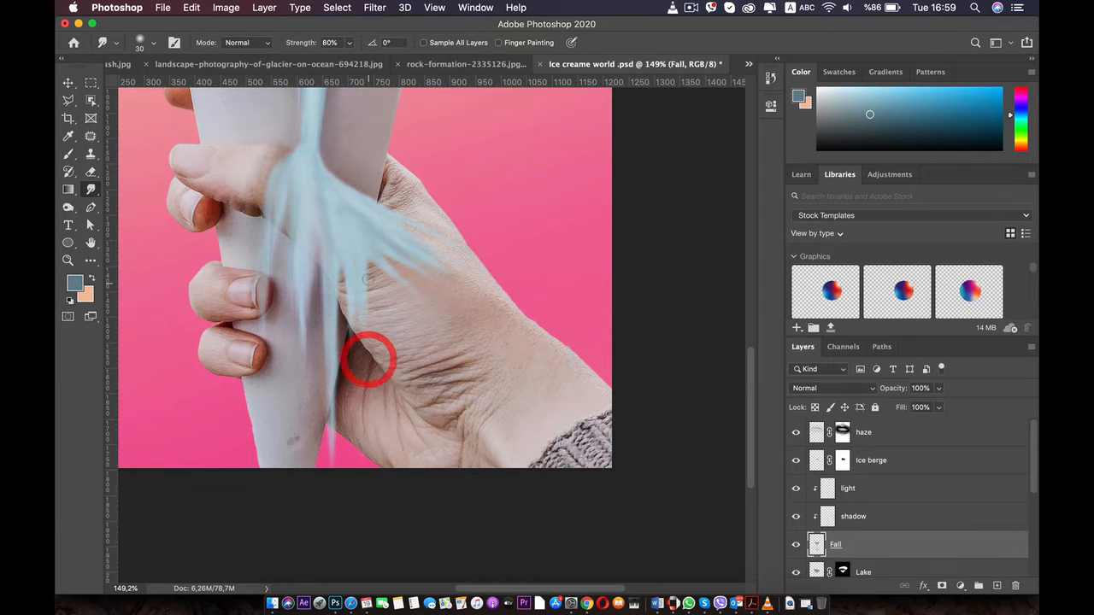
left_click_drag(380, 262, 391, 396)
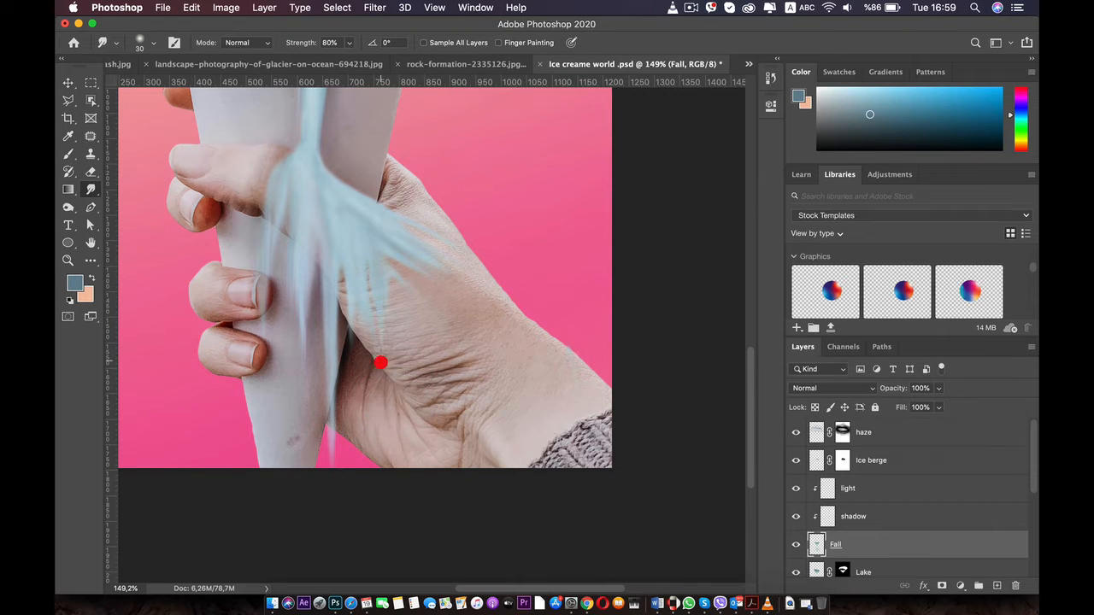
left_click_drag(397, 266, 399, 359)
left_click_drag(384, 286, 362, 401)
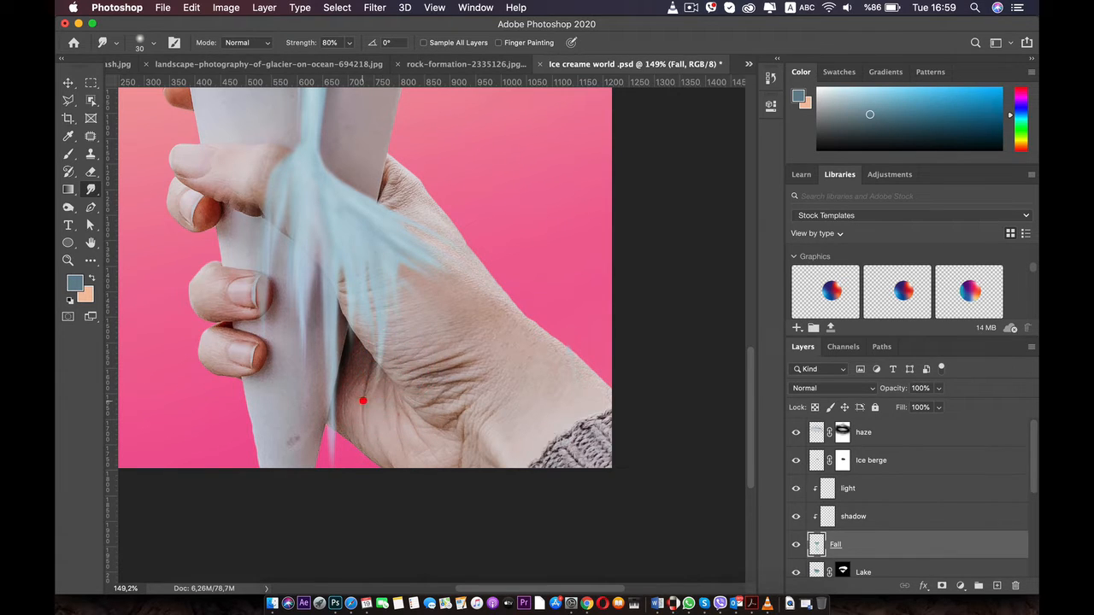
left_click_drag(384, 279, 382, 418)
left_click_drag(373, 295, 368, 372)
scroll(369, 374, "down", 5)
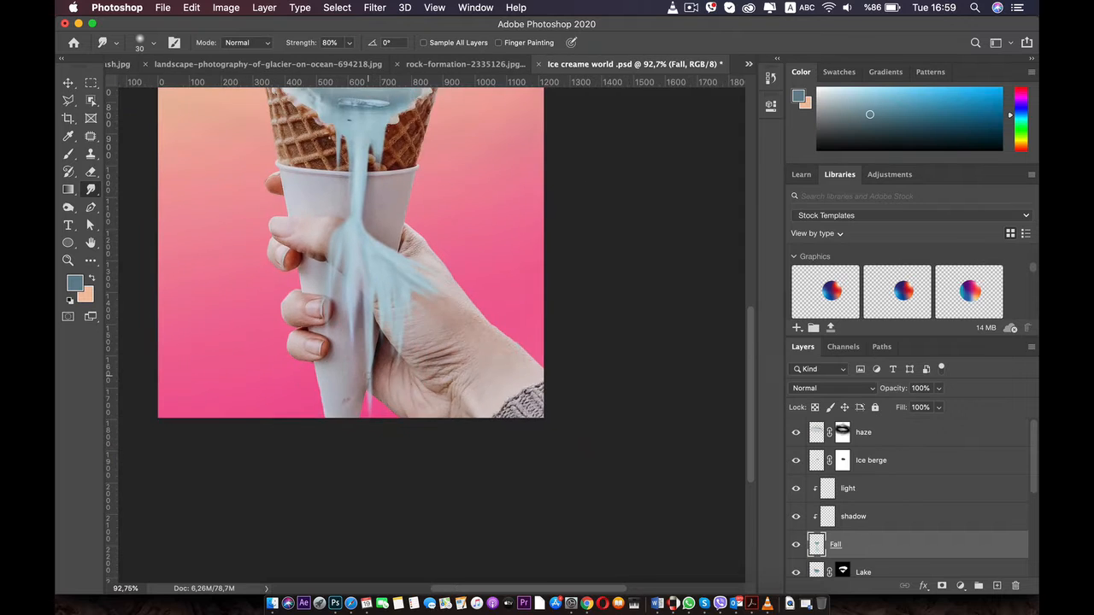
scroll(368, 374, "down", 3)
scroll(424, 359, "up", 8)
left_click_drag(424, 437, 323, 191)
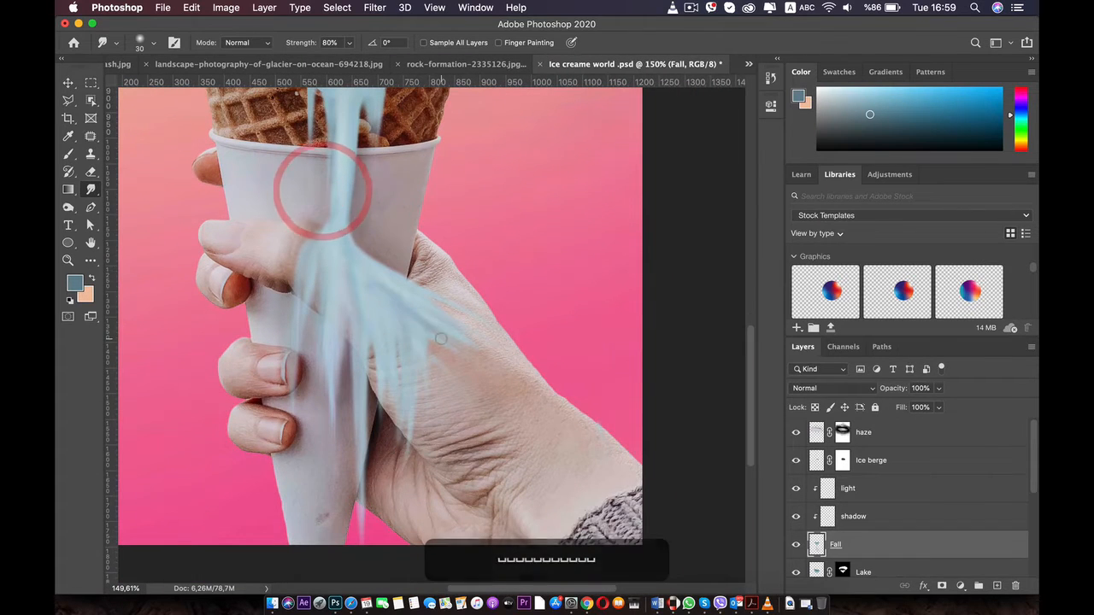
Smudge thin drips from the fall's outer diagonal strands down over the thumb base
mouse_move(439, 339)
left_mouse_down()
mouse_move(448, 433)
mouse_move(445, 418)
left_mouse_up()
left_click_drag(424, 330, 442, 436)
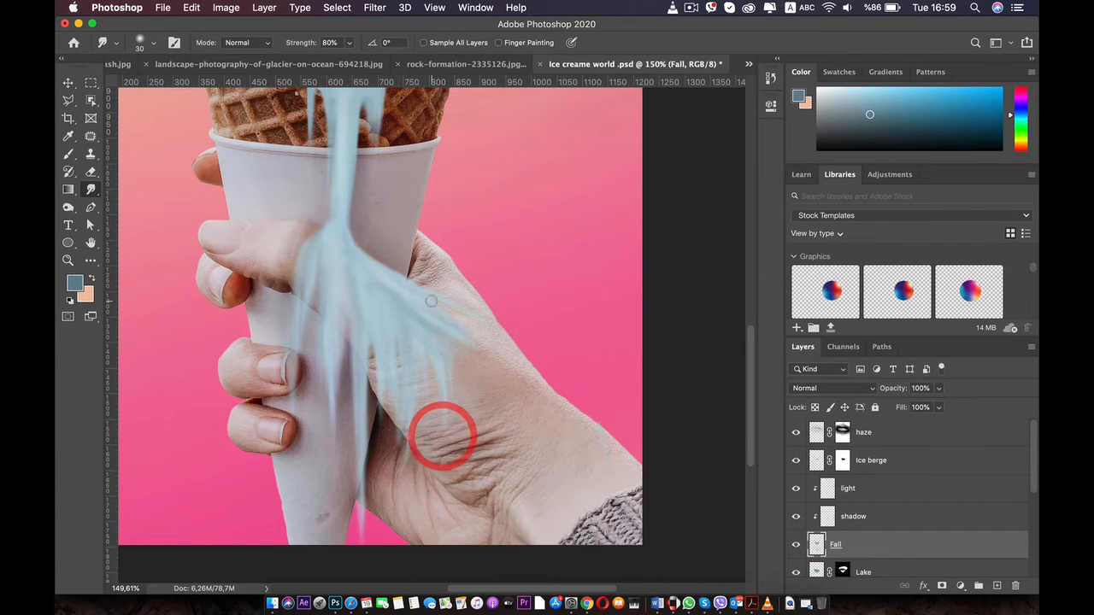
left_click_drag(432, 301, 488, 391)
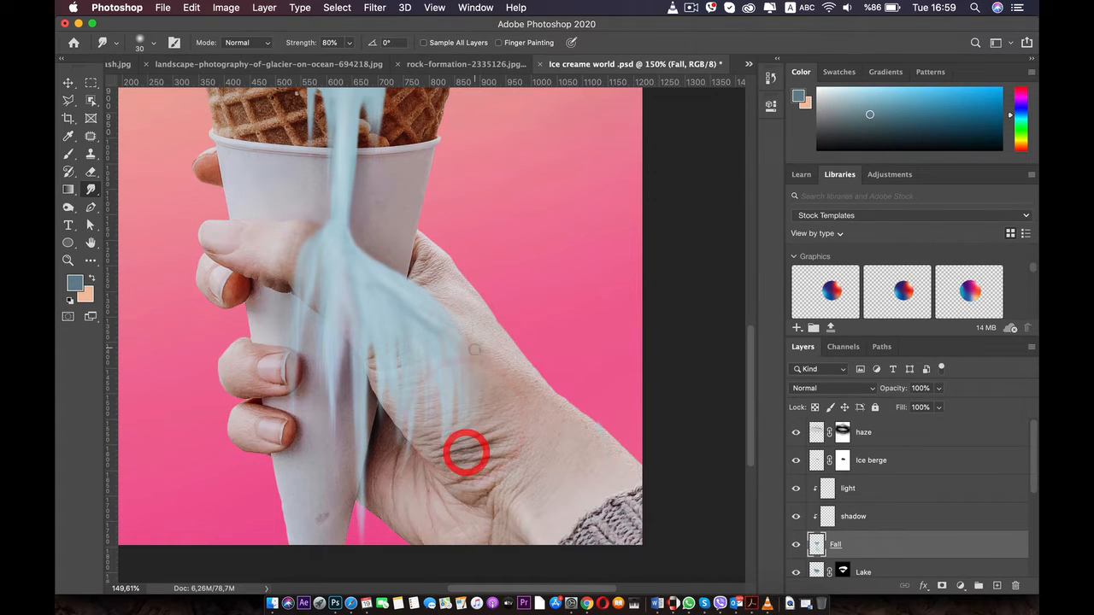
scroll(416, 533, "down", 5)
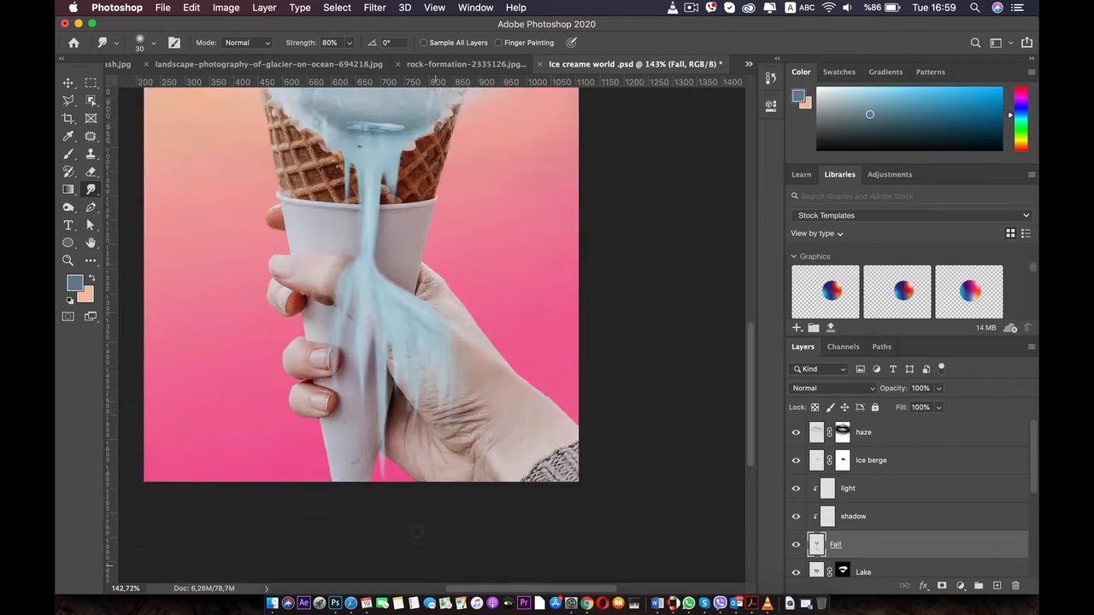
scroll(423, 442, "up", 5)
left_click_drag(424, 442, 395, 268)
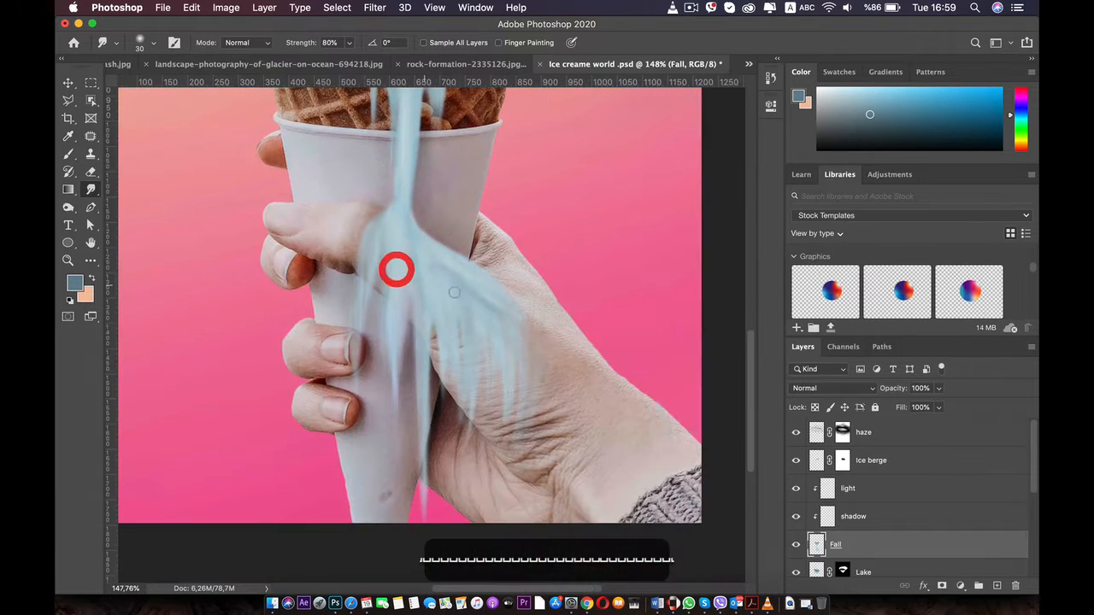
scroll(396, 268, "up", 3)
left_click_drag(453, 291, 420, 275)
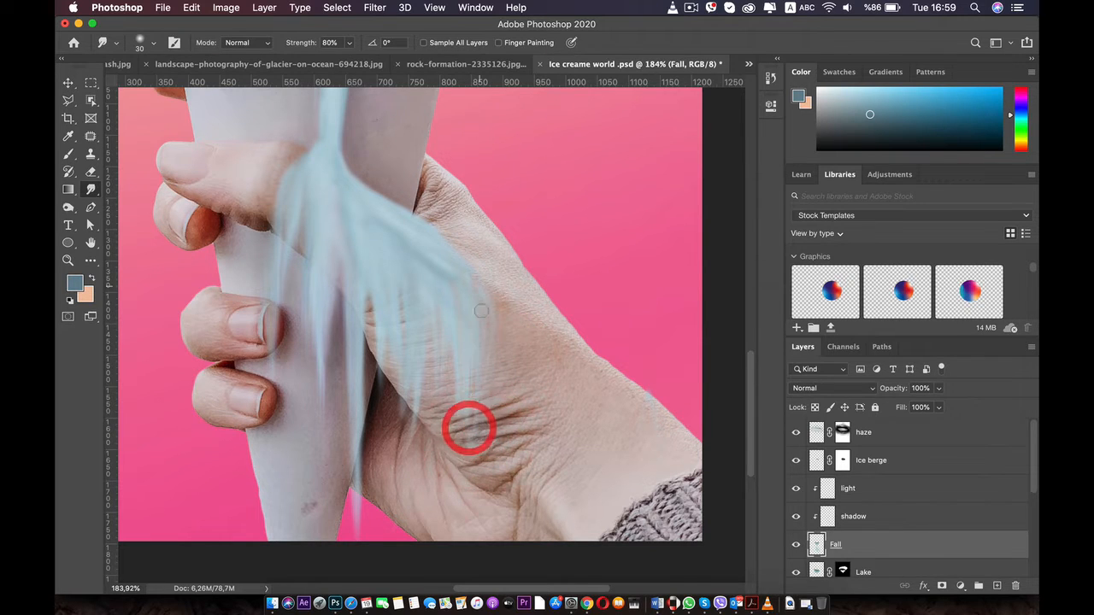
Try reshaping the outer end of the diagonal strand with longer drips over the palm, undoing the strokes
left_click_drag(479, 275, 481, 410)
left_click_drag(459, 254, 473, 325)
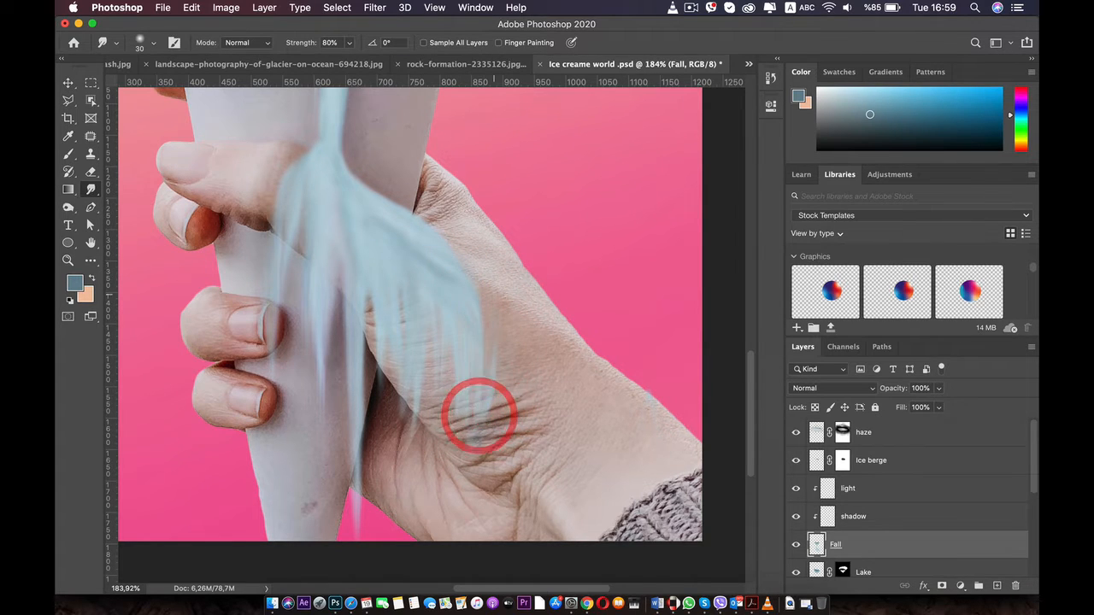
left_click_drag(446, 350, 474, 446)
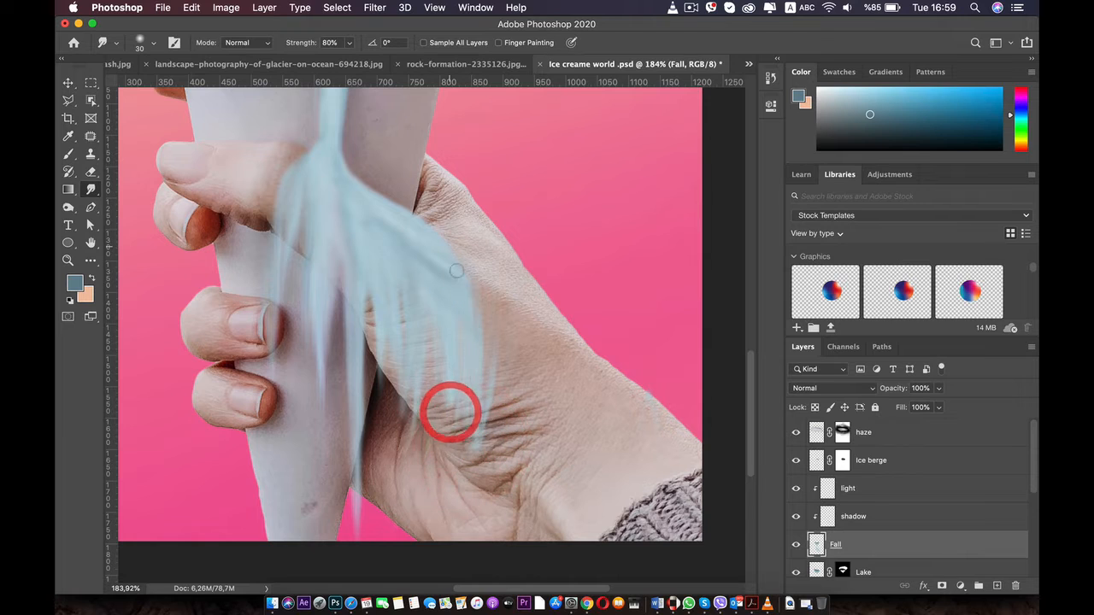
key("super+z")
key("super+z")
key("super+z")
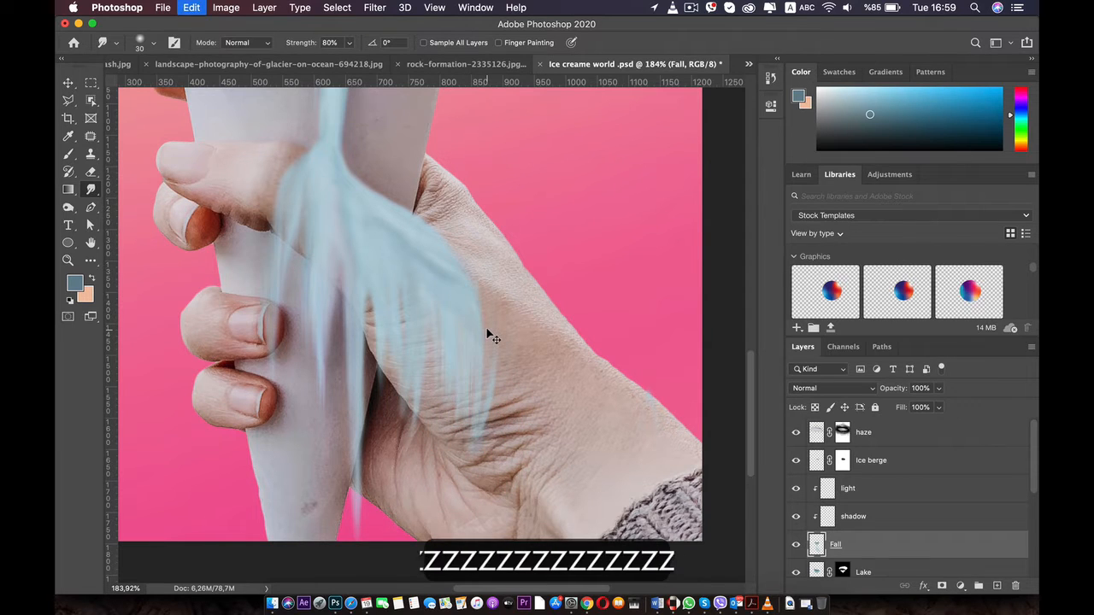
key("super+z")
key("super+z")
key("super+z")
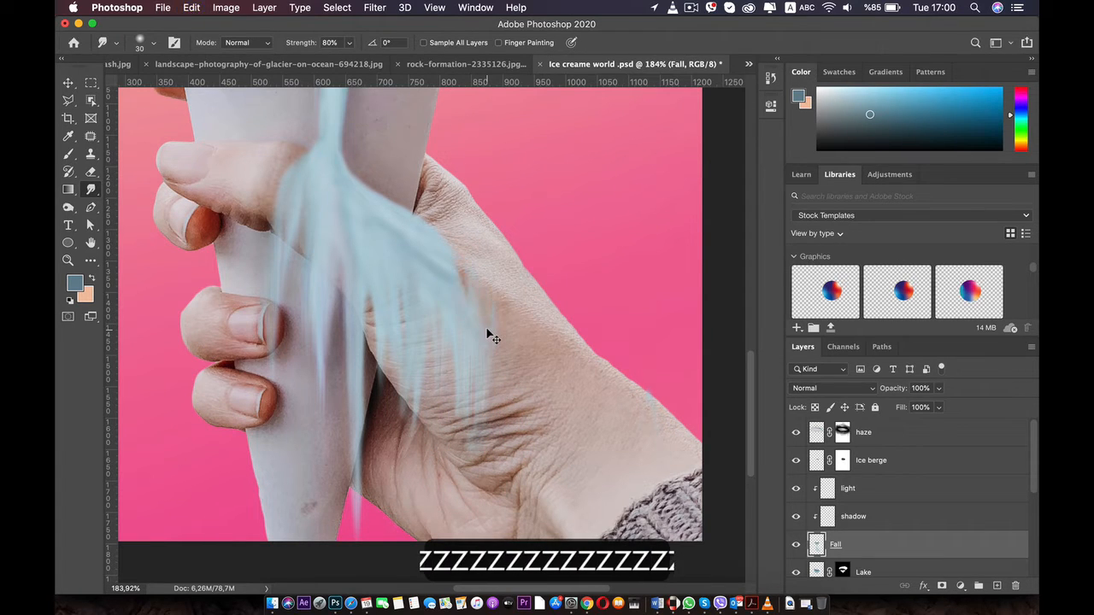
key("super+z")
key("super+z")
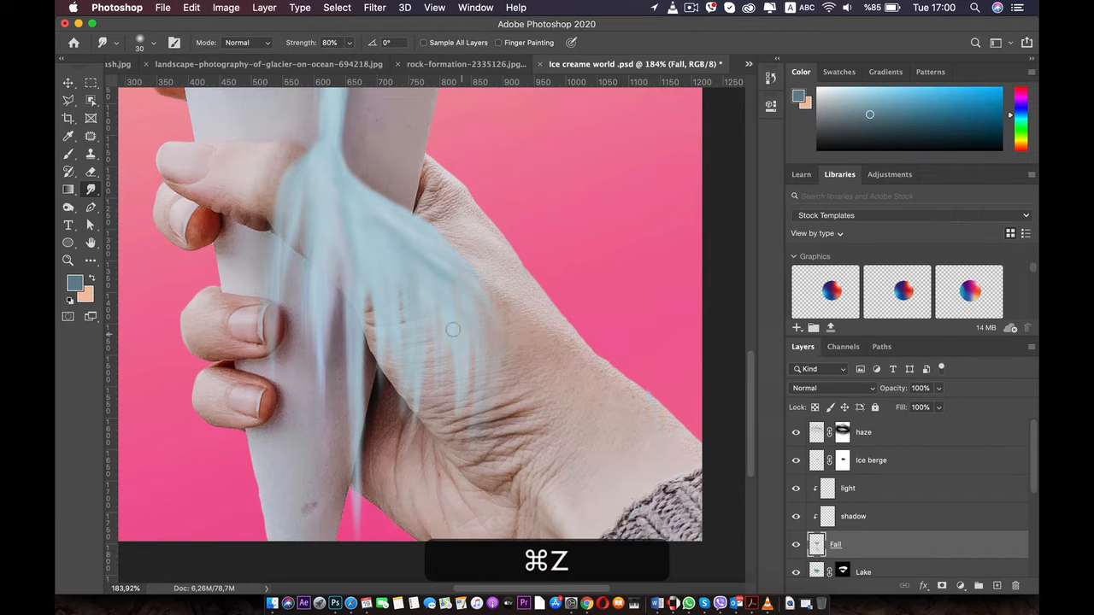
Smudge a row of long thin drips from the diagonal strand straight down over the thumb base and lower palm
left_click_drag(438, 280, 461, 359)
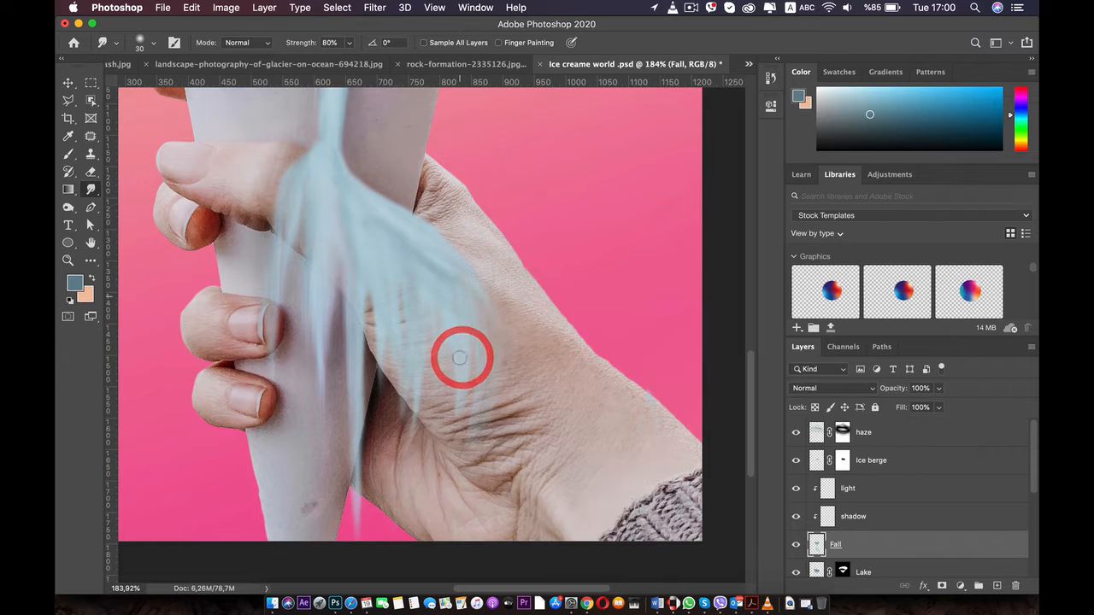
left_click_drag(457, 316, 459, 394)
left_click_drag(451, 292, 449, 411)
mouse_move(436, 273)
left_mouse_down()
mouse_move(439, 366)
mouse_move(426, 430)
mouse_move(435, 476)
left_mouse_up()
left_click_drag(415, 312, 418, 520)
left_click_drag(384, 299, 384, 500)
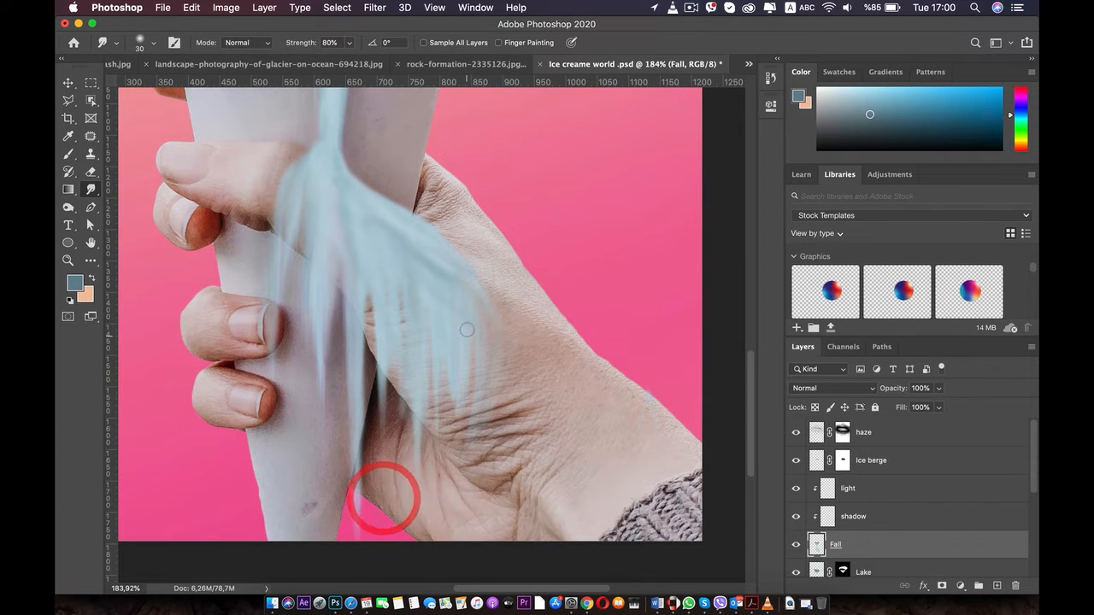
left_click_drag(459, 317, 474, 495)
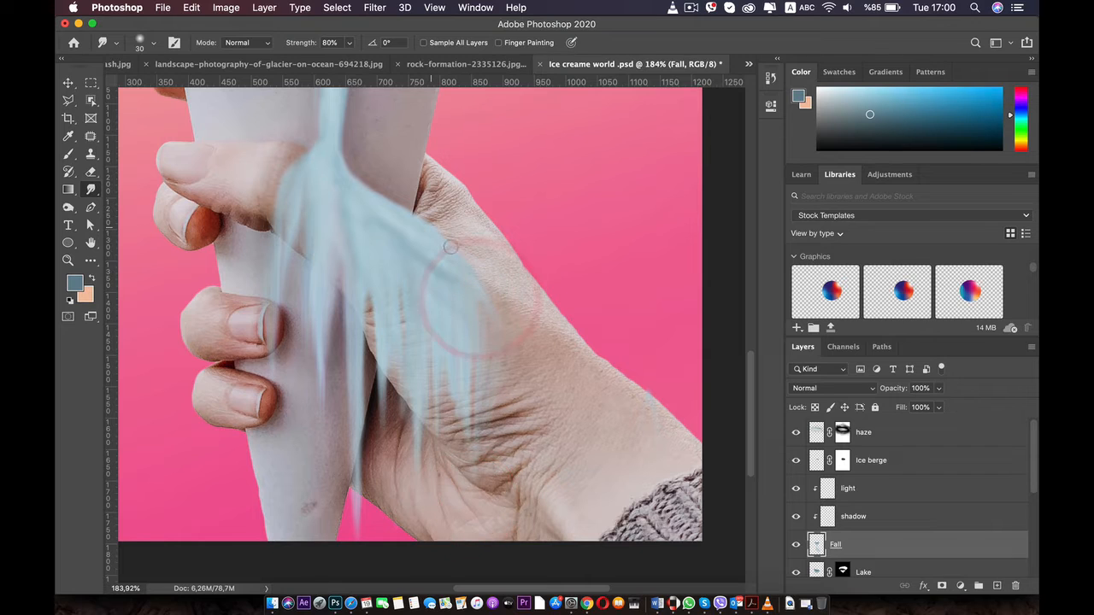
Smudge the strand's outer edge into a rounded bend and pull its outermost drips down to the lower palm
left_click_drag(449, 224, 454, 301)
mouse_move(436, 230)
left_mouse_down()
mouse_move(482, 271)
mouse_move(453, 296)
mouse_move(480, 278)
mouse_move(487, 289)
mouse_move(463, 254)
mouse_move(494, 287)
mouse_move(487, 418)
left_mouse_up()
left_click_drag(488, 342, 488, 500)
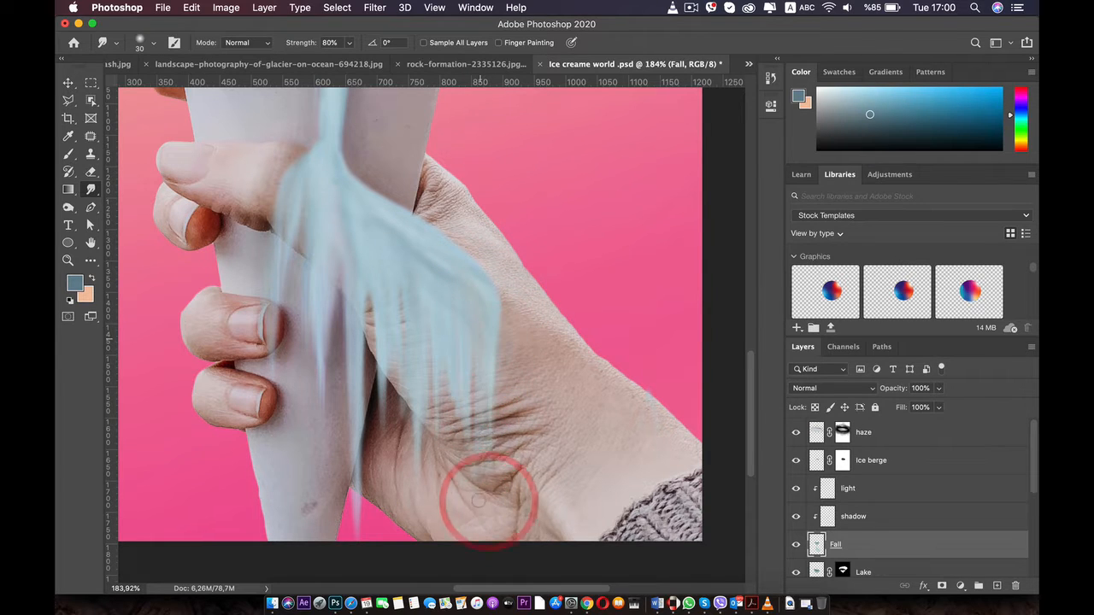
left_click_drag(483, 401, 478, 501)
left_click_drag(492, 381, 483, 563)
Smudge a short downward stroke inside the fall's outer bend over the back of the thumb base
scroll(464, 376, "down", 10)
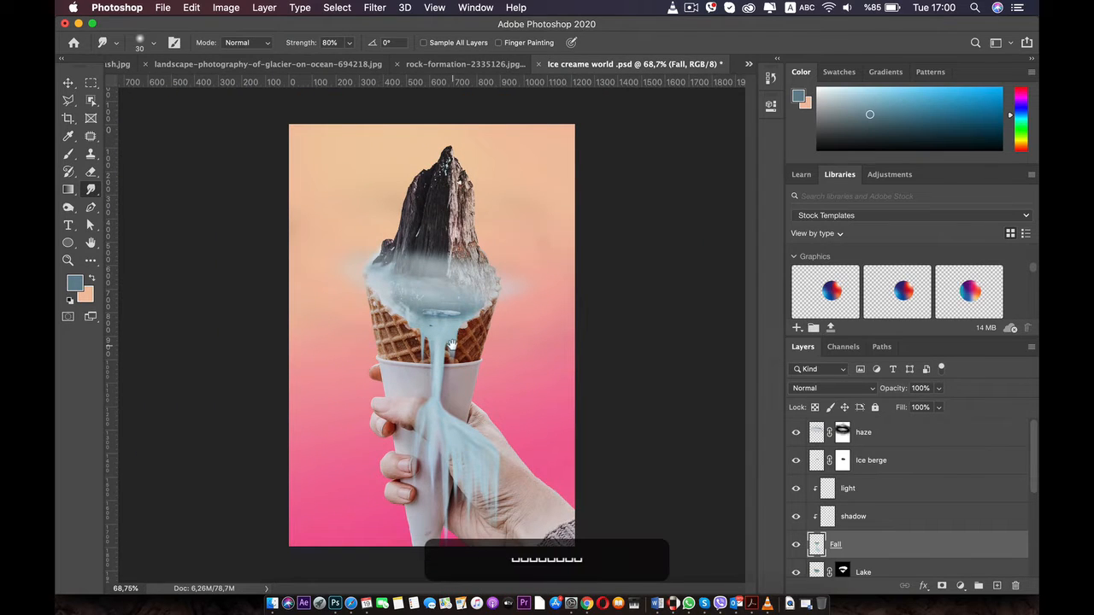
key("space")
left_click(446, 269)
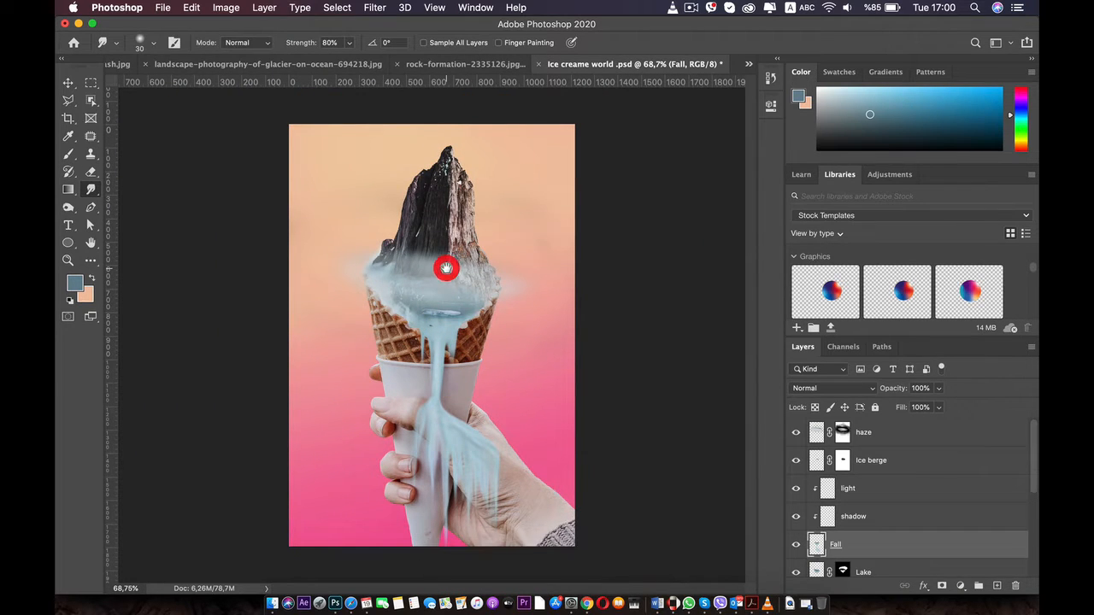
scroll(446, 268, "down", 5)
scroll(446, 268, "up", 4)
scroll(446, 268, "up", 4)
key("space")
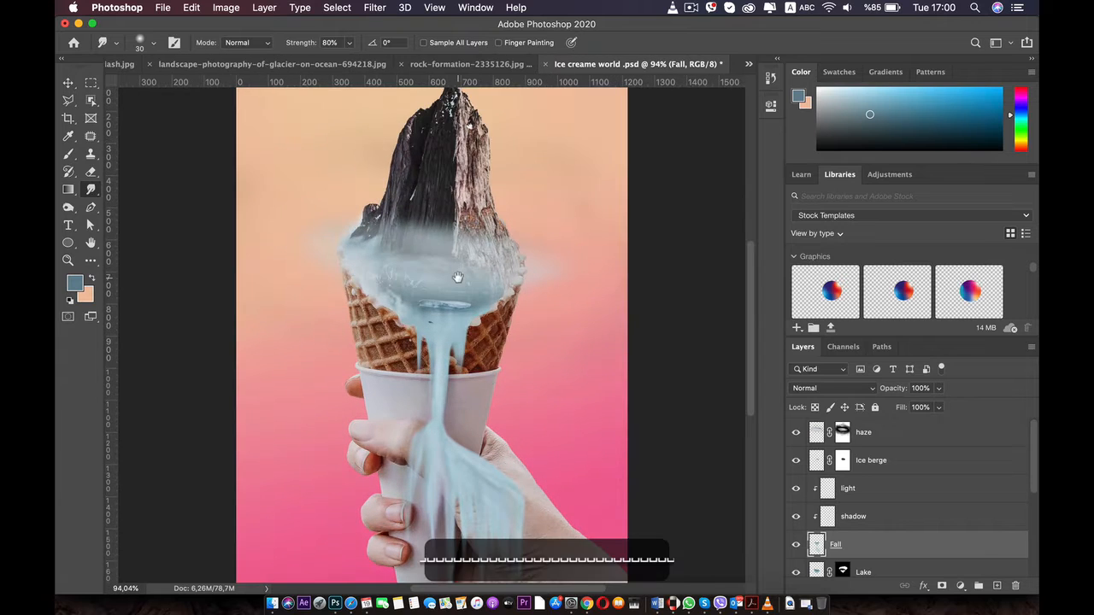
left_click_drag(456, 276, 440, 168)
scroll(439, 168, "up", 5)
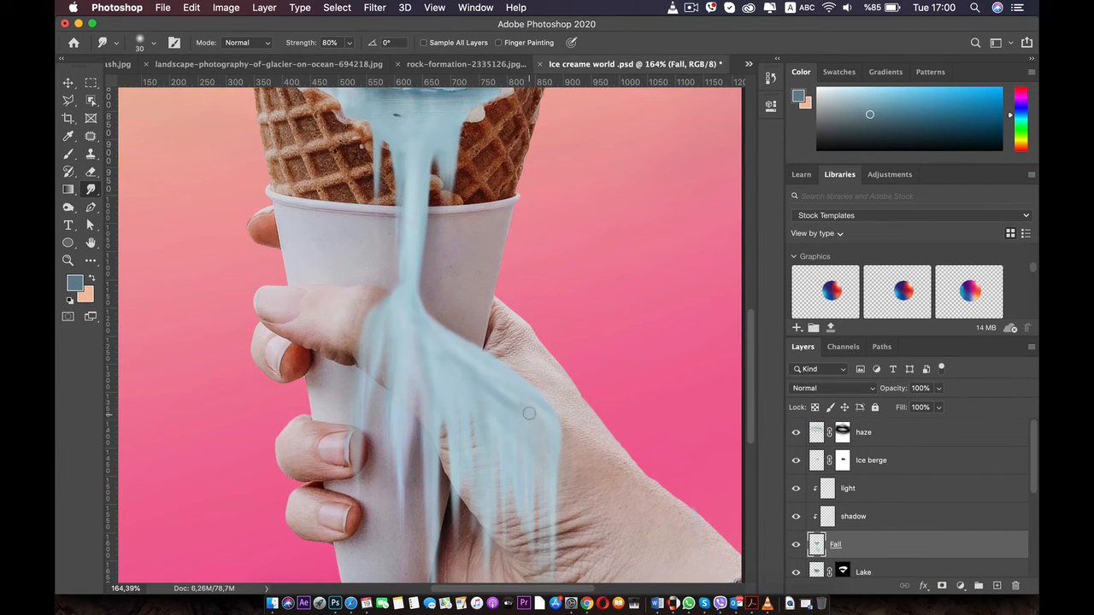
left_click_drag(539, 438, 538, 482)
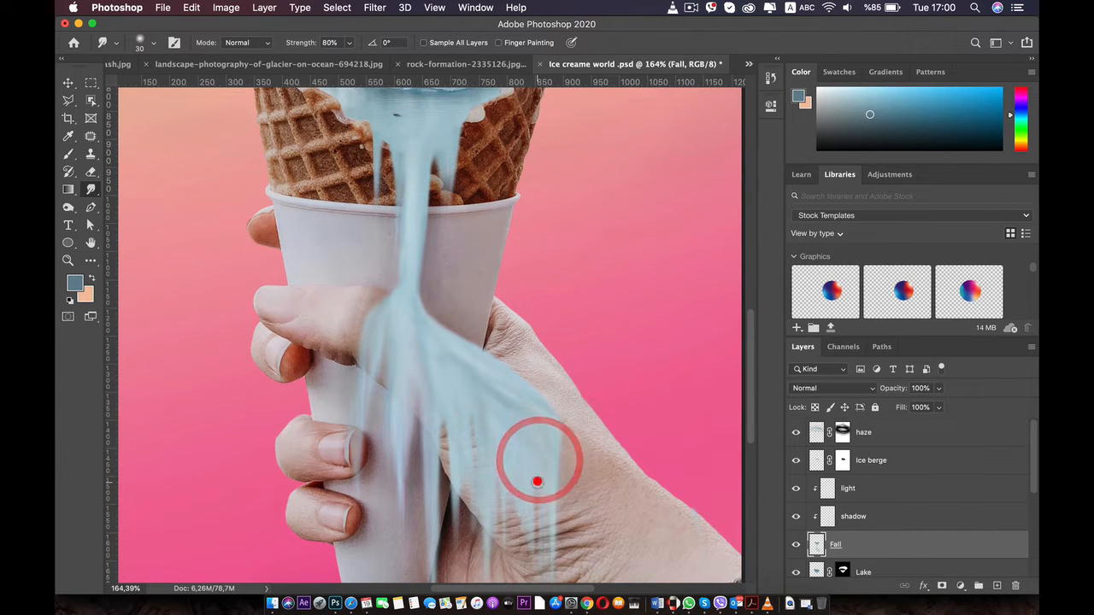
Select the fall shadwo layer and set the foreground colour to dark red #742115, sampled from the shaded finger edge
scroll(510, 272, "down", 4)
scroll(510, 273, "down", 3)
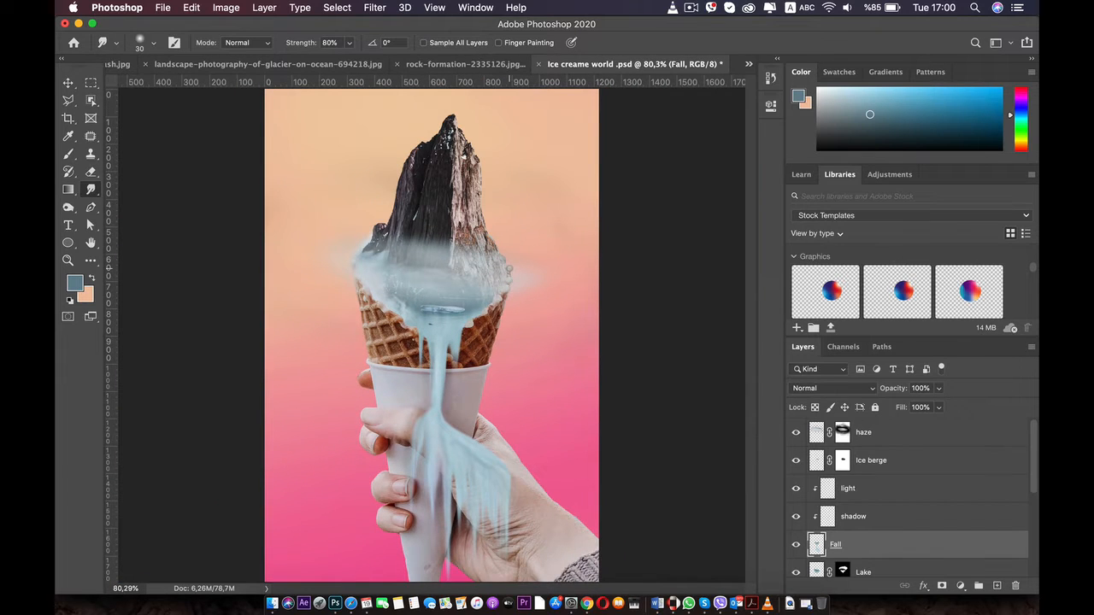
scroll(495, 249, "up", 3)
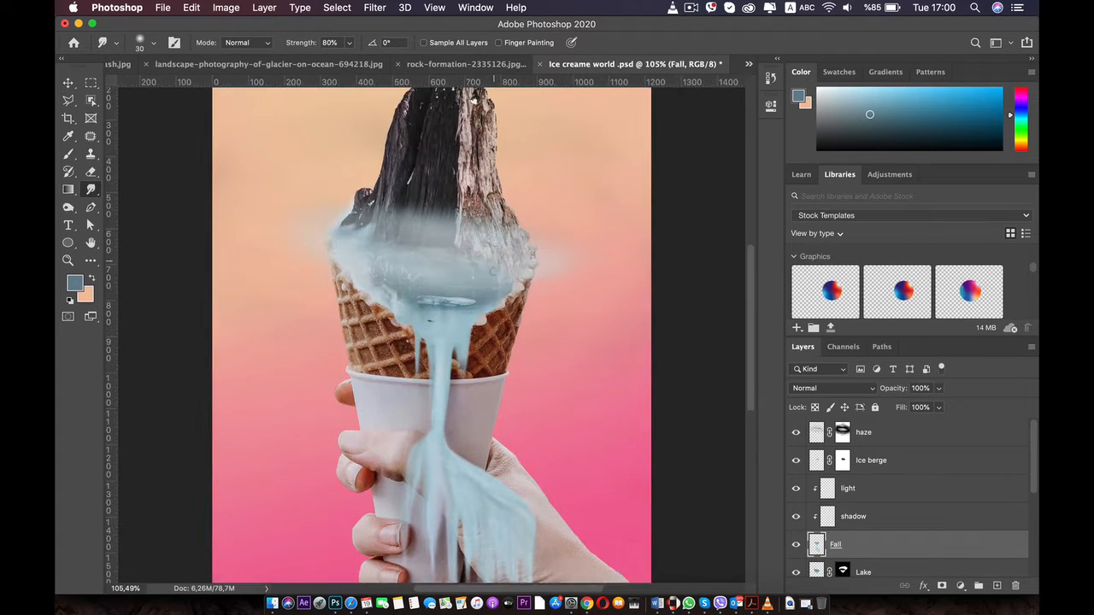
key("space")
left_click_drag(490, 278, 439, 82)
scroll(429, 280, "up", 2)
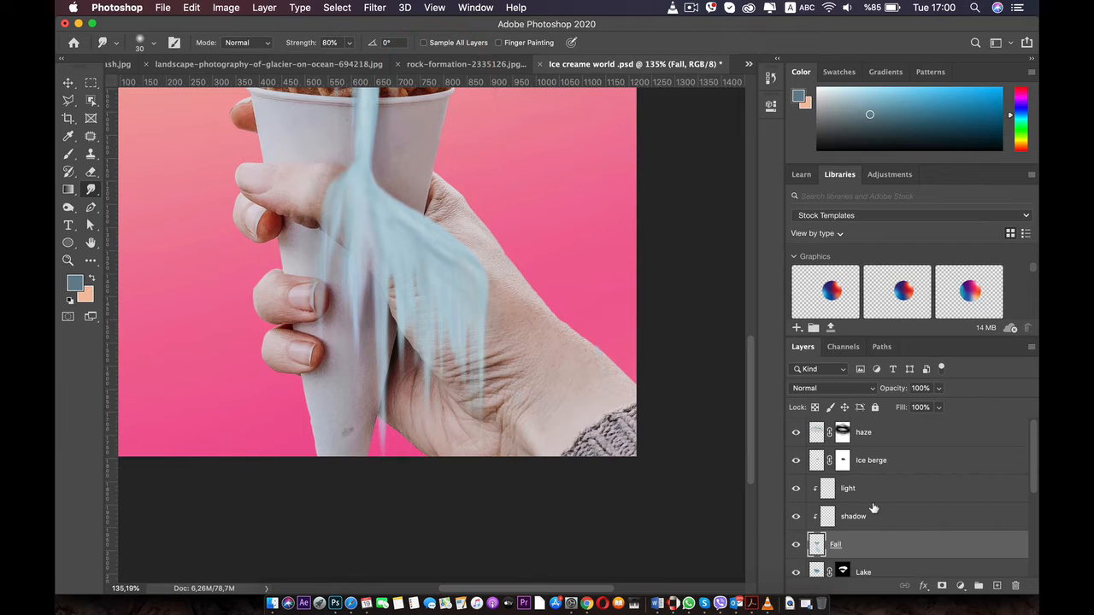
scroll(861, 526, "down", 4)
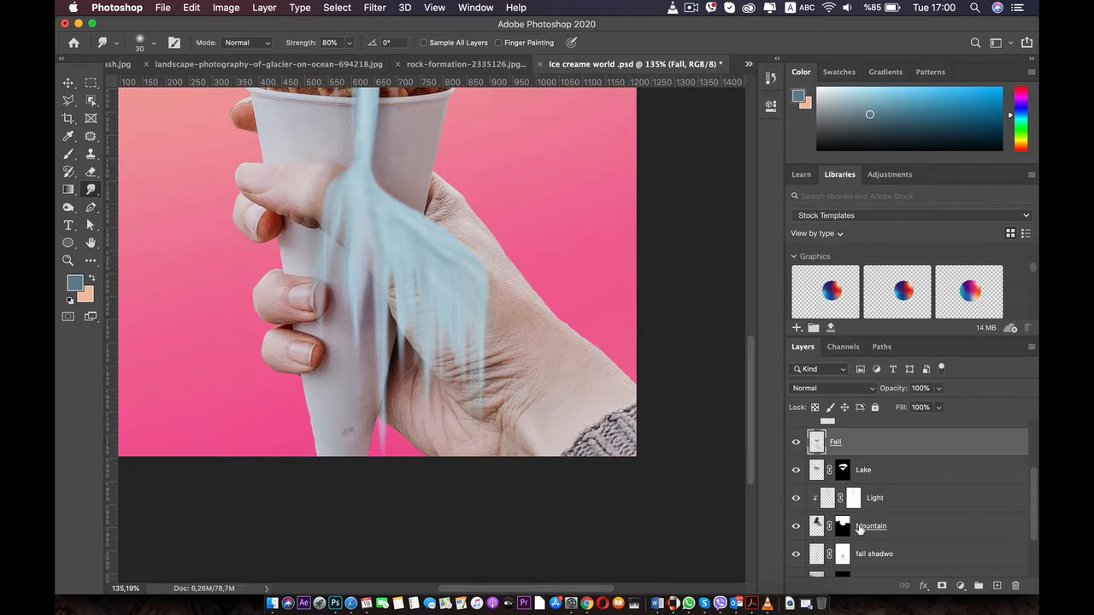
scroll(858, 529, "up", 4)
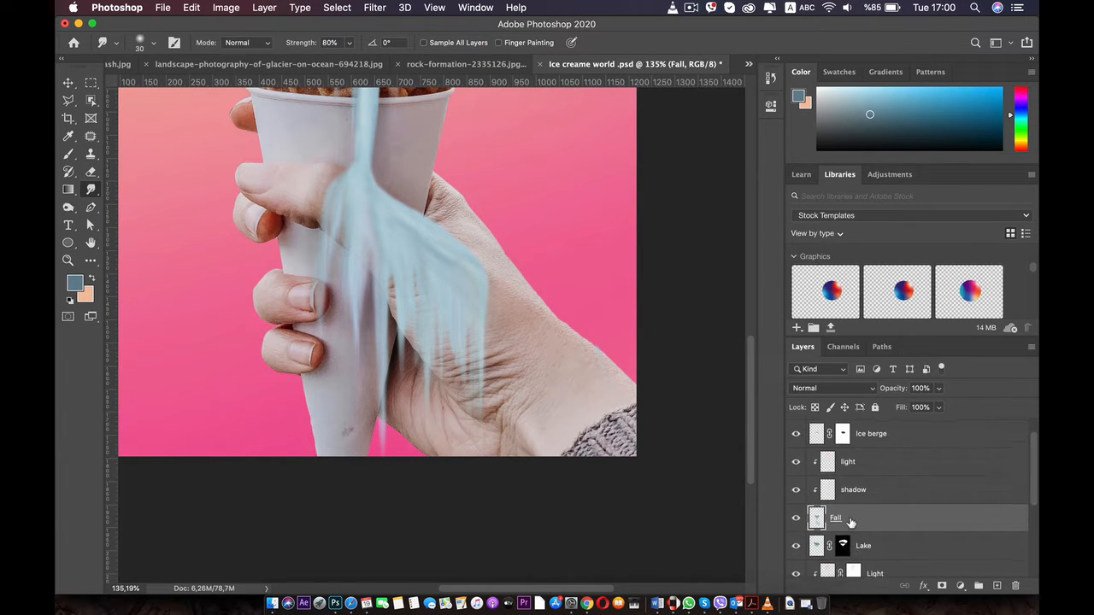
scroll(850, 523, "down", 5)
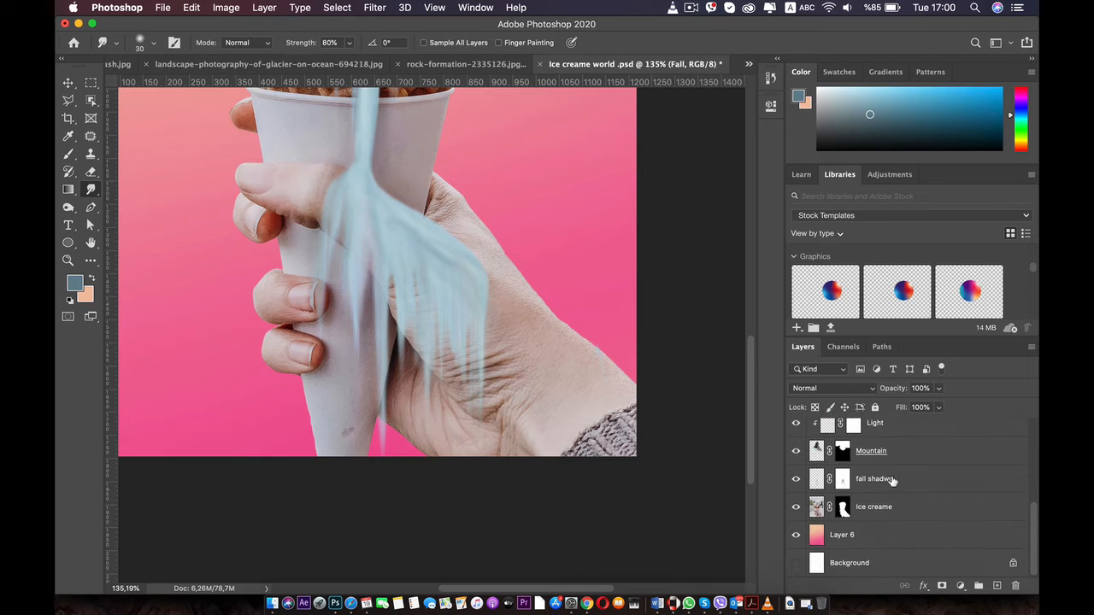
left_click(889, 479)
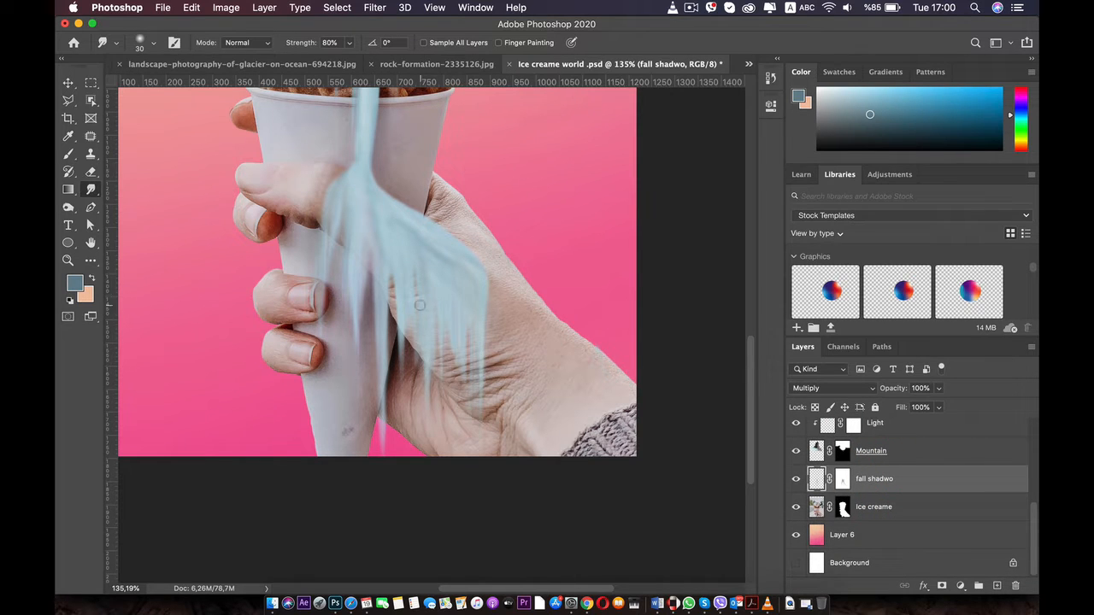
left_click(75, 285)
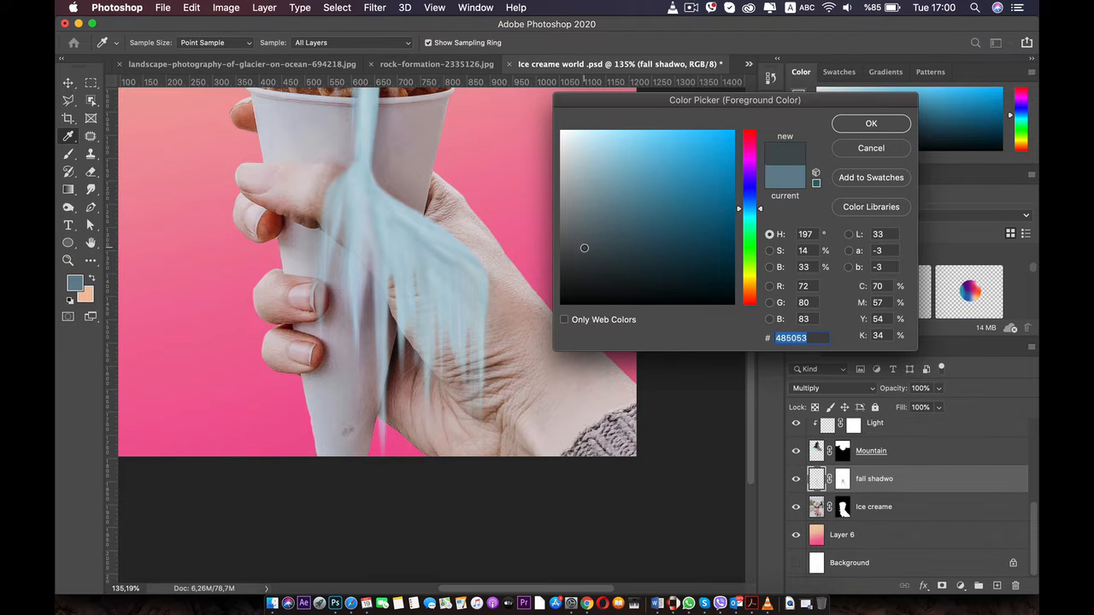
left_click(278, 229)
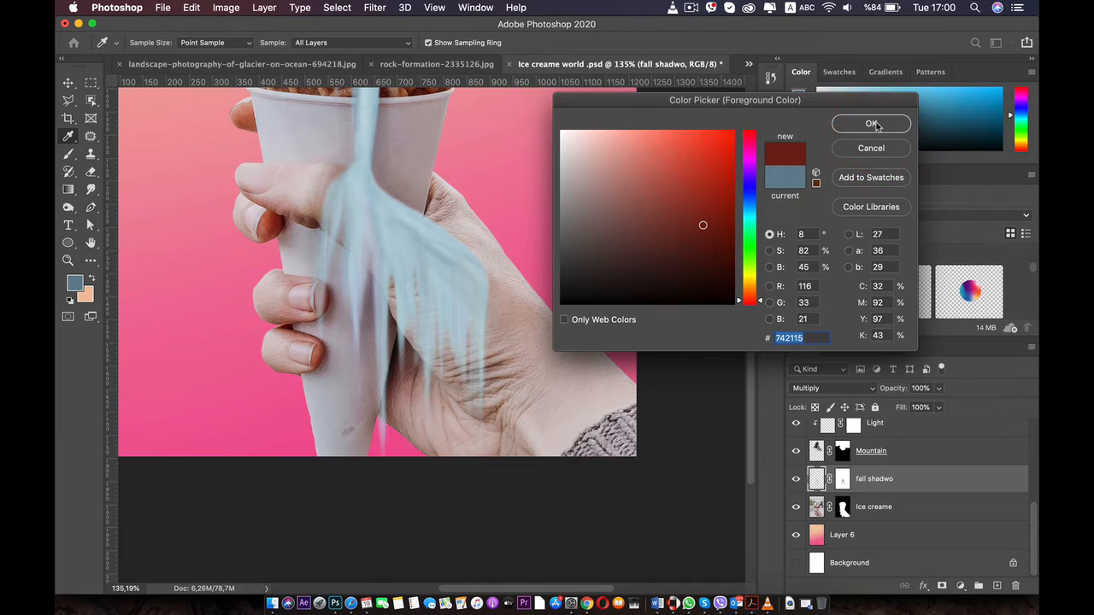
left_click(870, 124)
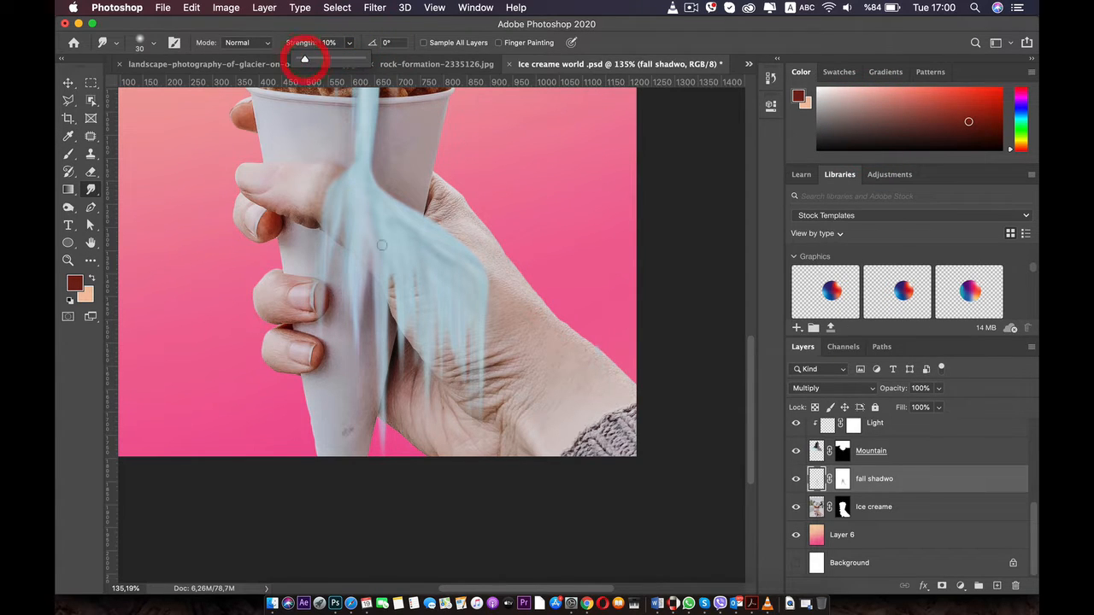
Paint soft shadows beneath the drips over the thumb base with a 49 px Soft Round brush at 4% opacity
left_click(70, 152)
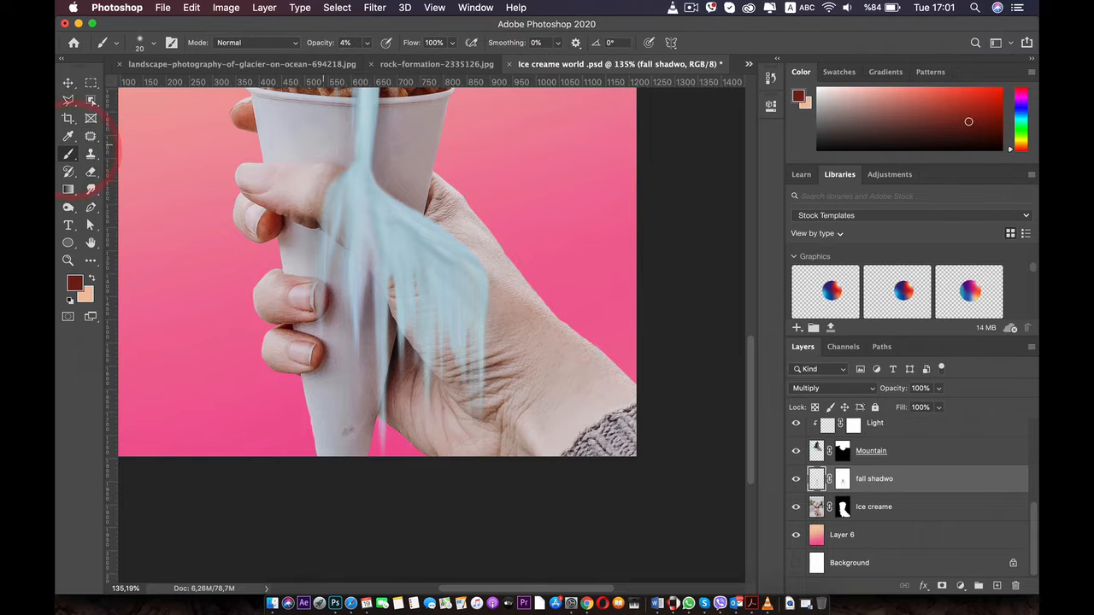
right_click(389, 299)
left_click_drag(479, 333, 483, 332)
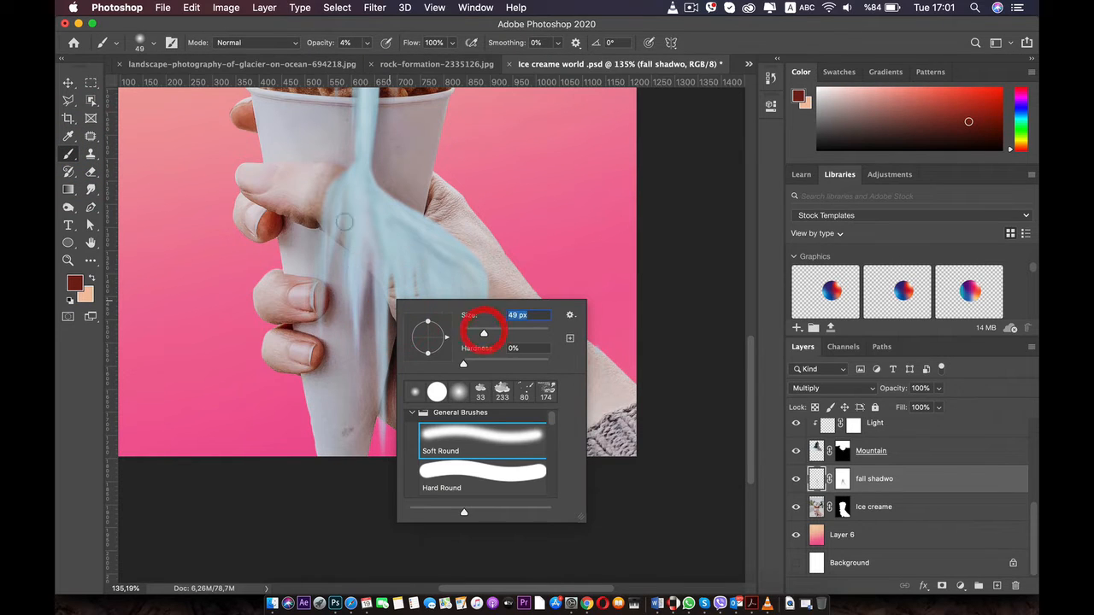
key("Return")
left_click_drag(402, 362, 400, 308)
mouse_move(408, 386)
left_mouse_down()
mouse_move(405, 321)
mouse_move(423, 329)
left_mouse_up()
left_click_drag(432, 419, 431, 342)
left_click_drag(443, 423, 440, 303)
left_click_drag(439, 388, 439, 313)
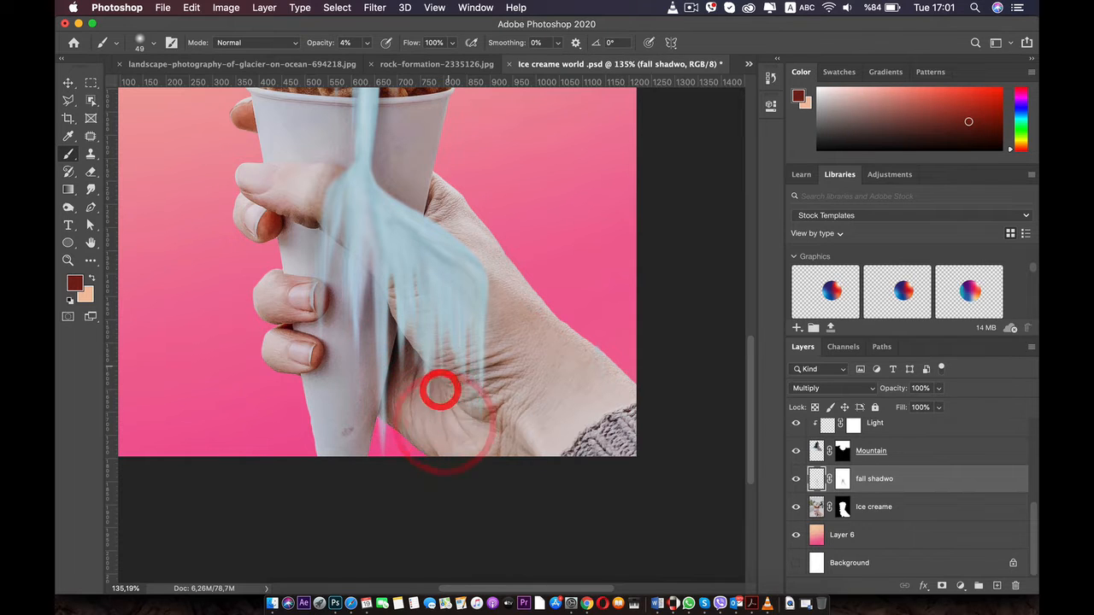
left_click_drag(450, 364, 450, 301)
mouse_move(462, 386)
left_mouse_down()
mouse_move(463, 309)
mouse_move(475, 314)
left_mouse_up()
Try shading the hand beside the fall's outermost drips, undoing the last brush strokes
left_click_drag(481, 416, 494, 295)
left_click_drag(476, 412, 483, 272)
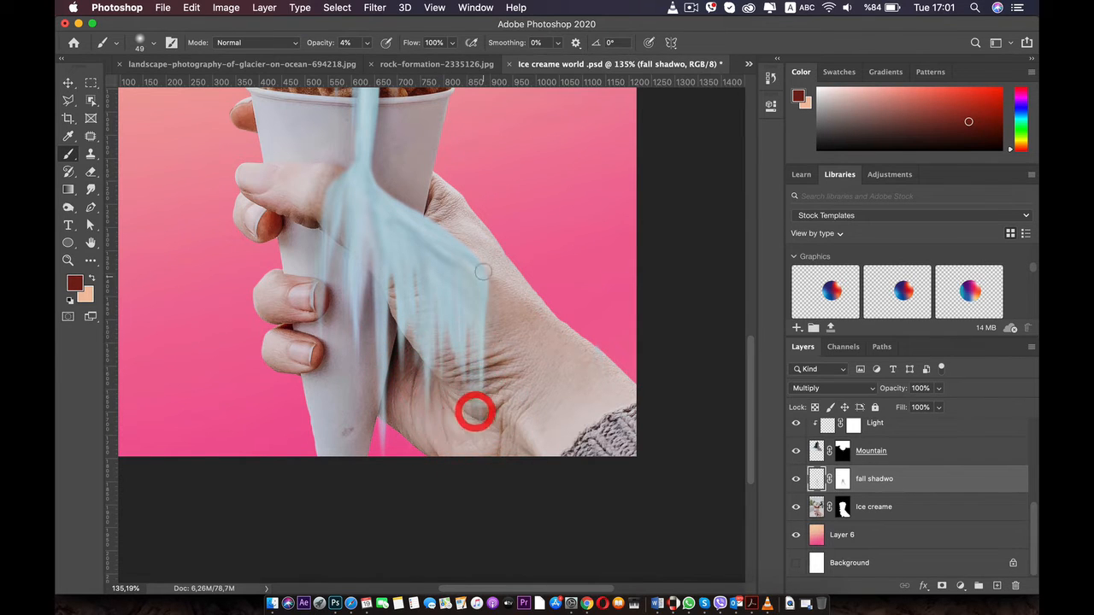
mouse_move(484, 431)
left_mouse_down()
mouse_move(493, 316)
mouse_move(518, 344)
left_mouse_up()
scroll(516, 339, "down", 6)
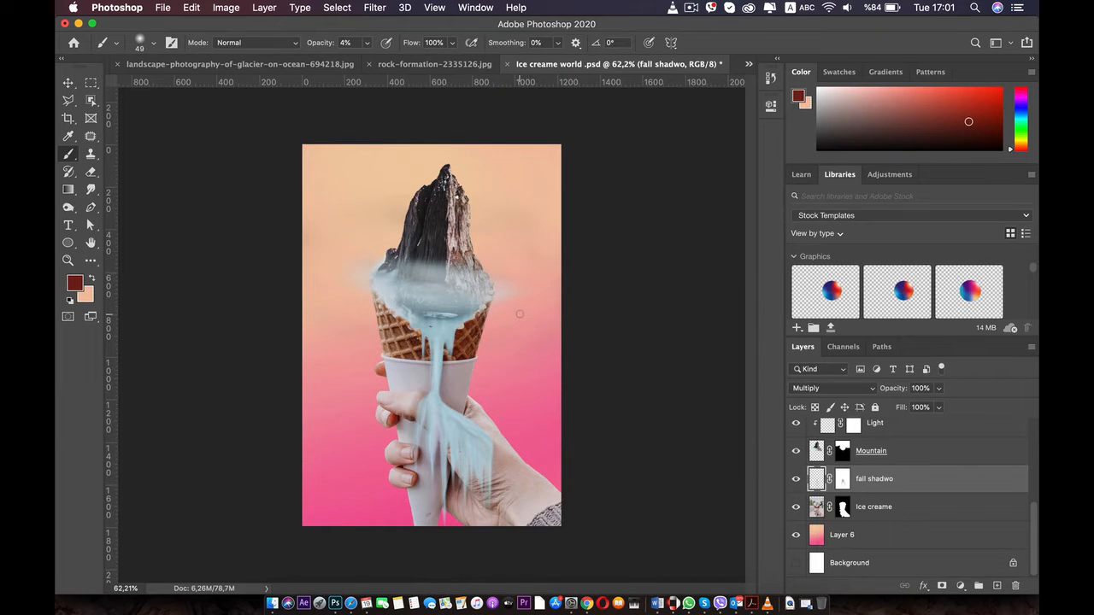
key("super+z")
key("super+z")
key("super+z")
key("super+z")
key("super+z")
key("super+z")
key("super+z")
key("super+z")
key("super+z")
key("super+z")
key("super+z")
key("super+z")
key("super+z")
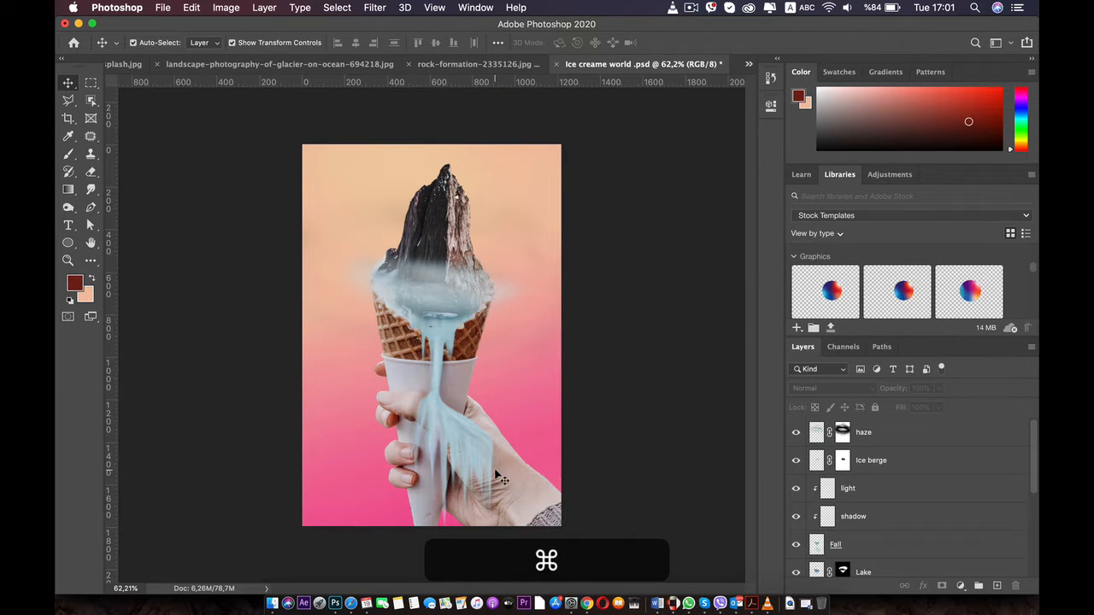
scroll(424, 354, "up", 5)
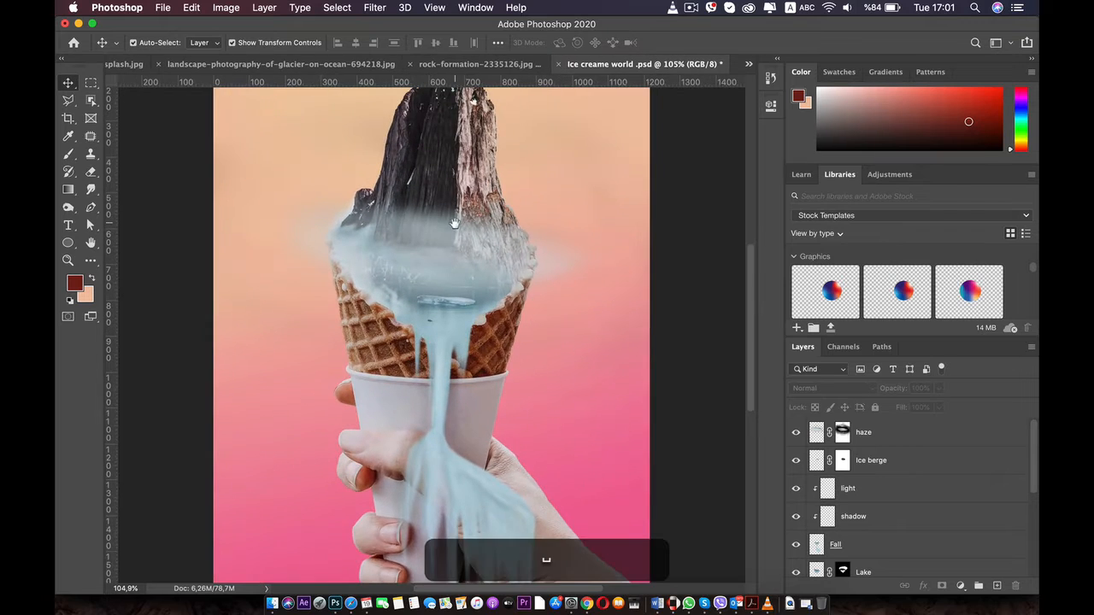
left_click_drag(455, 225, 391, 179)
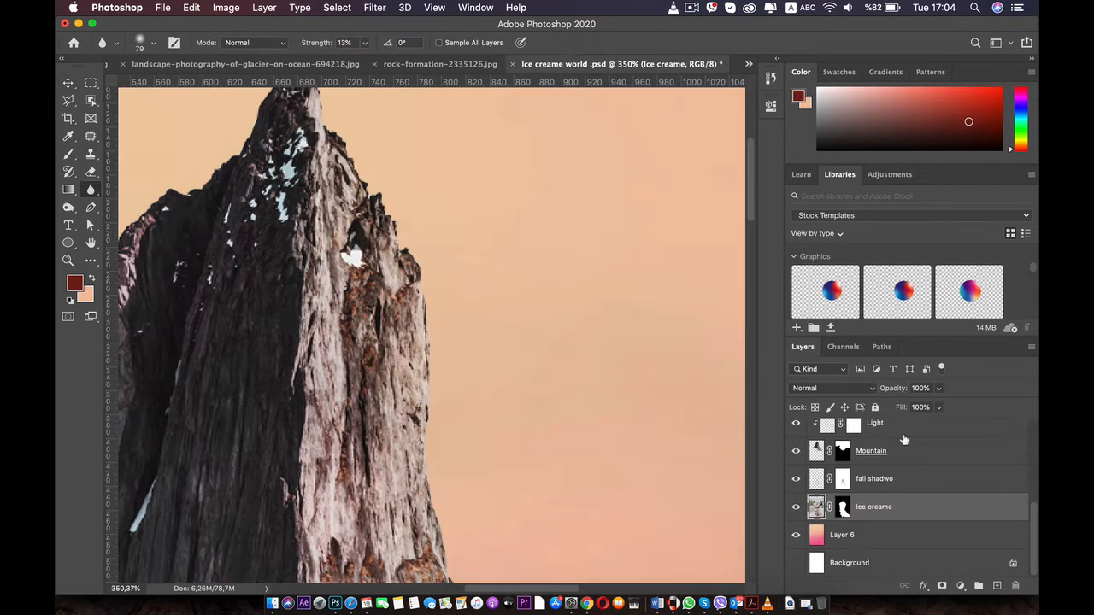
left_click(904, 439)
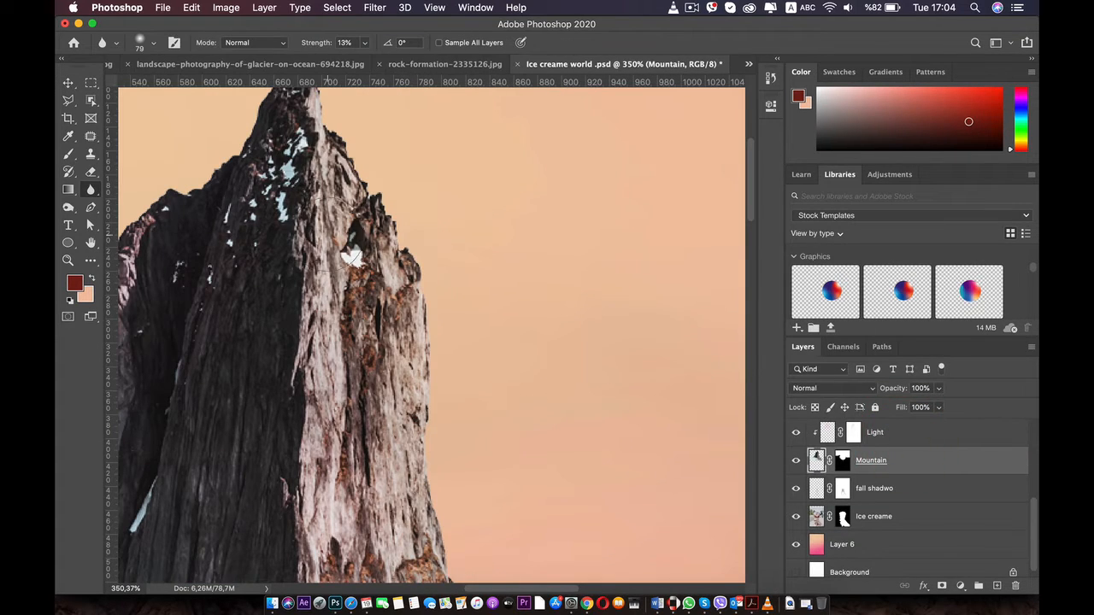
Soften the Mountain layer's cut-out edges against the sky with the Blur tool at size 79 and 13% strength
left_click(68, 81)
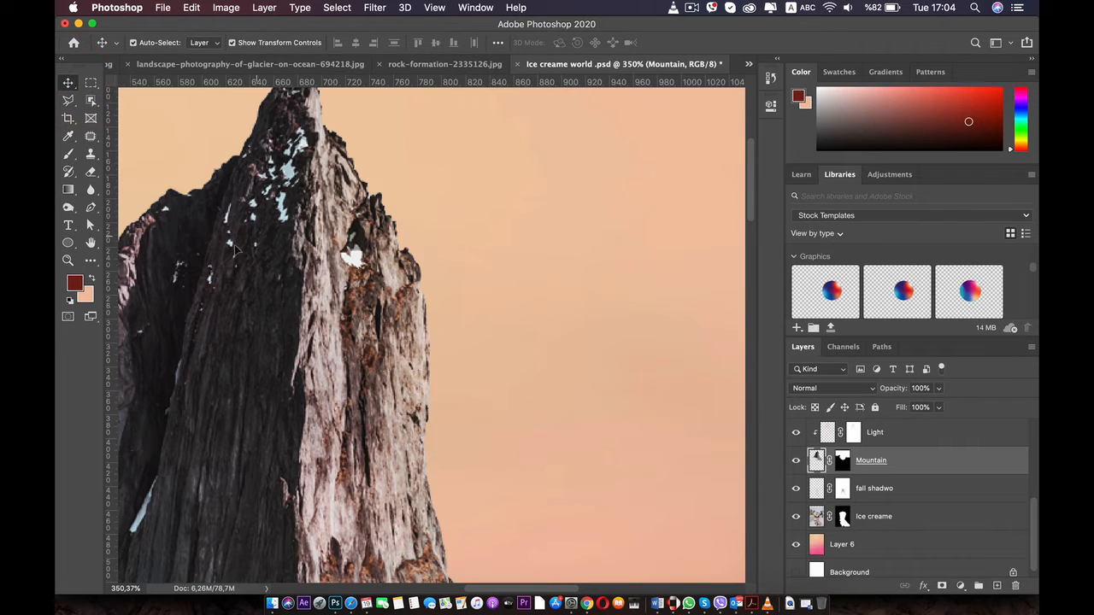
left_click(91, 191)
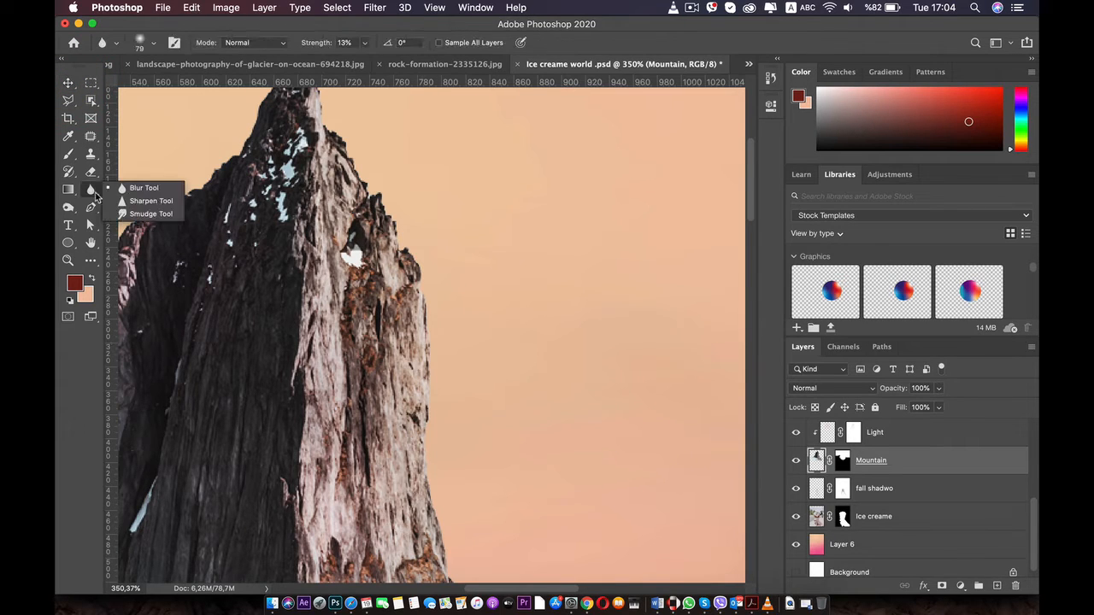
left_click(136, 187)
scroll(492, 248, "down", 3)
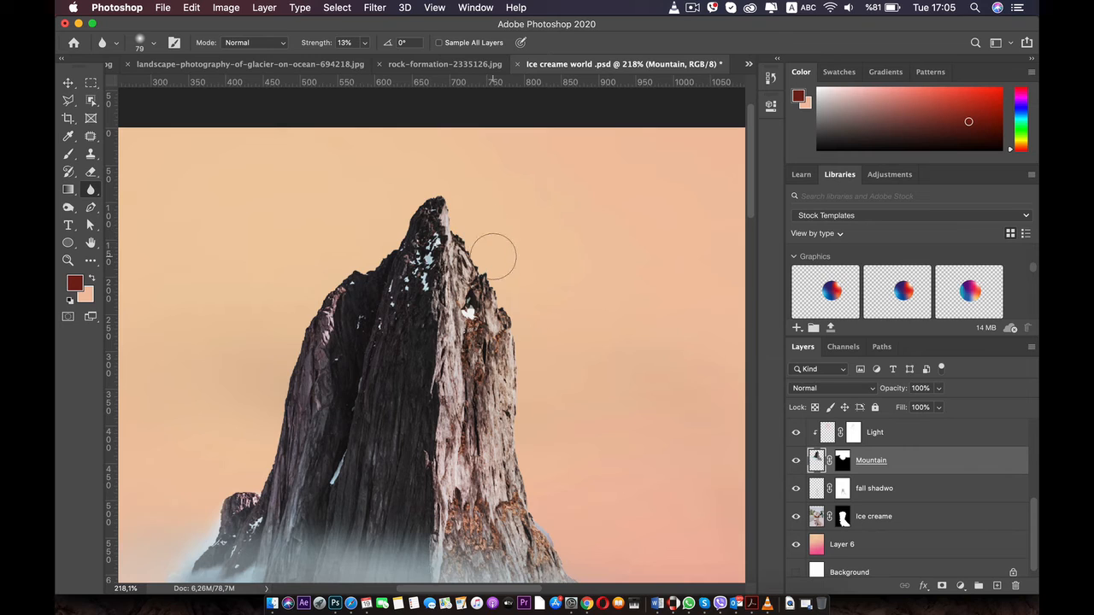
scroll(544, 512, "down", 5)
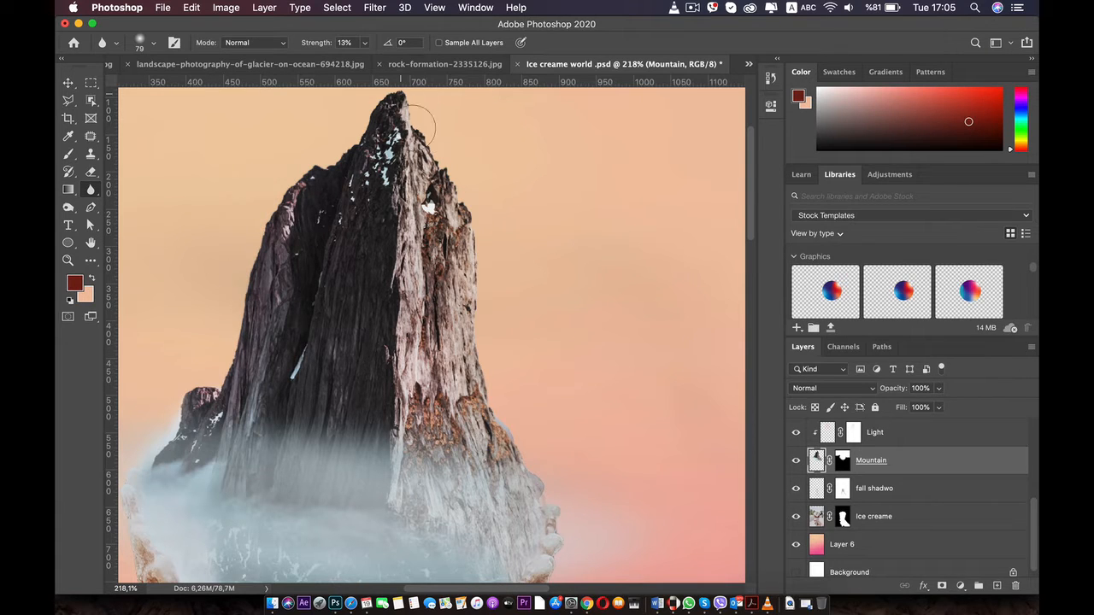
scroll(532, 426, "down", 5)
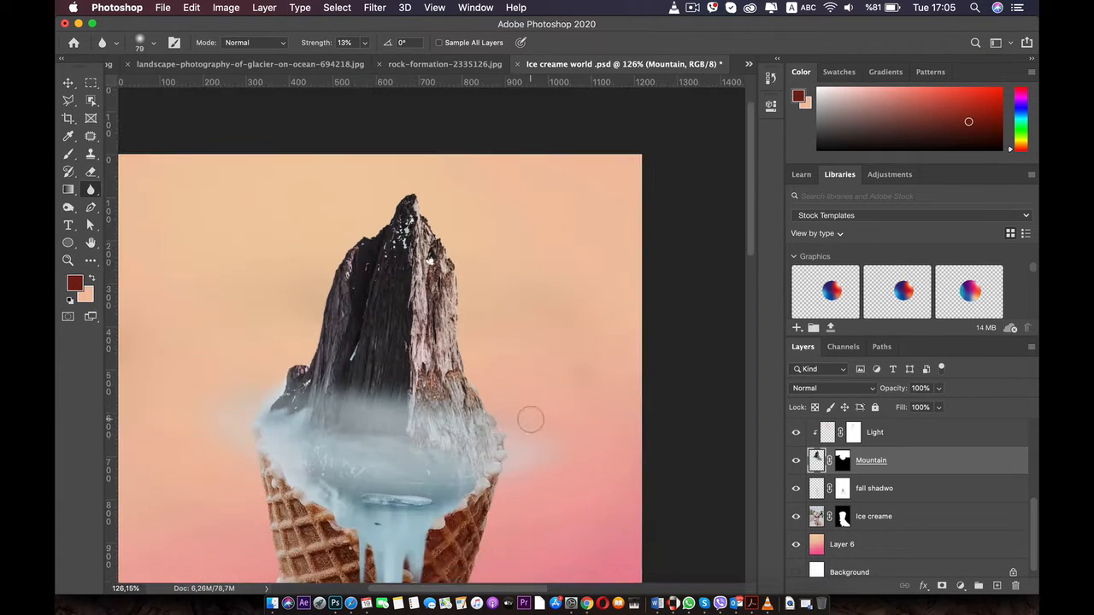
Blur the right rim of the cone on the Ice creame layer at 13% strength, undoing the last strokes
left_click_drag(530, 421, 482, 297)
left_click(874, 517)
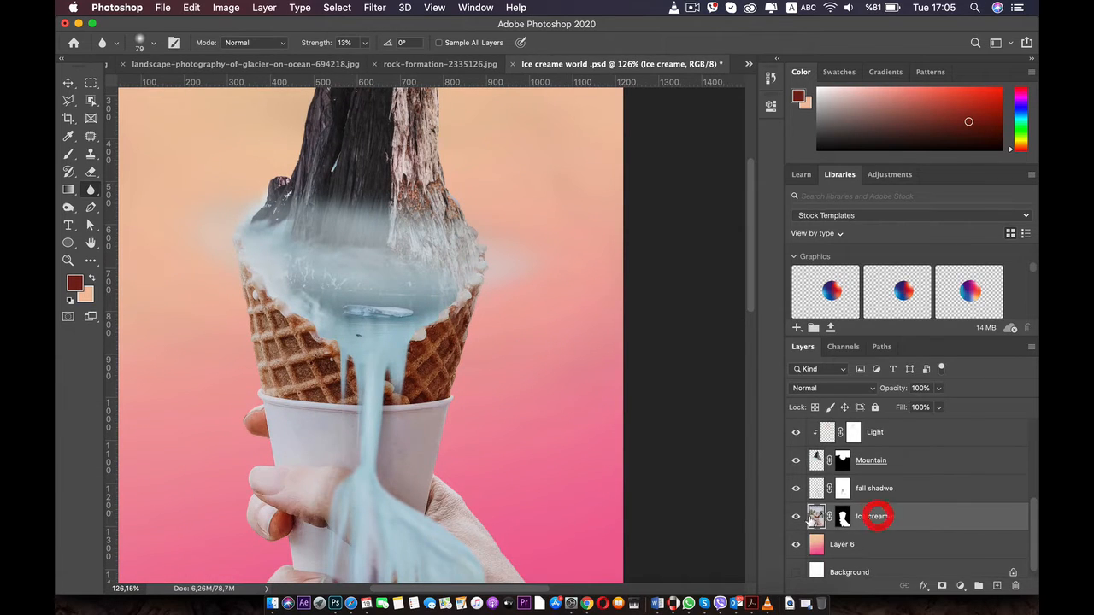
scroll(513, 351, "up", 6)
scroll(437, 308, "up", 3)
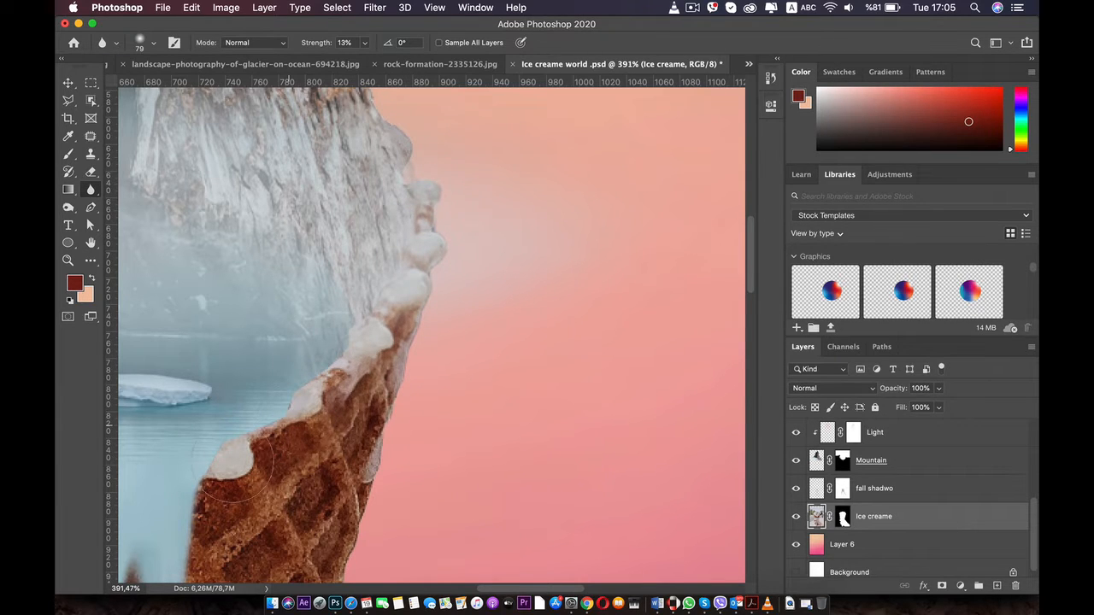
mouse_move(241, 467)
left_mouse_down()
mouse_move(396, 389)
mouse_move(490, 368)
left_mouse_up()
key("super+z")
key("super+z")
key("super+z")
key("super+z")
key("super+z")
key("super+z")
key("super+z")
key("super+z")
key("super+z")
key("super+z")
key("super+z")
key("super+z")
key("super+z")
key("super+z")
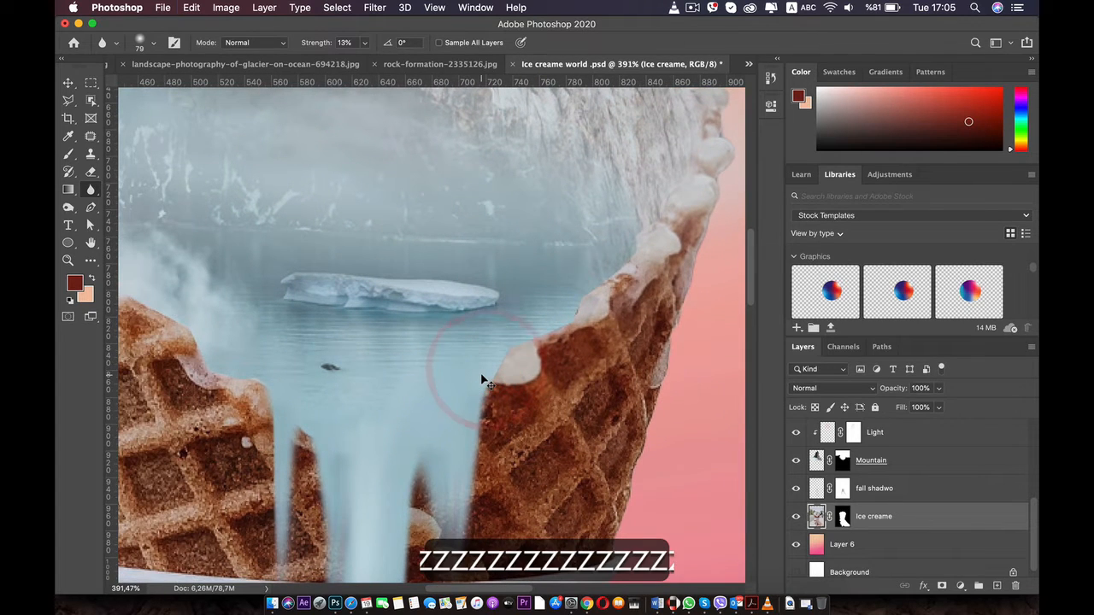
key("super+z")
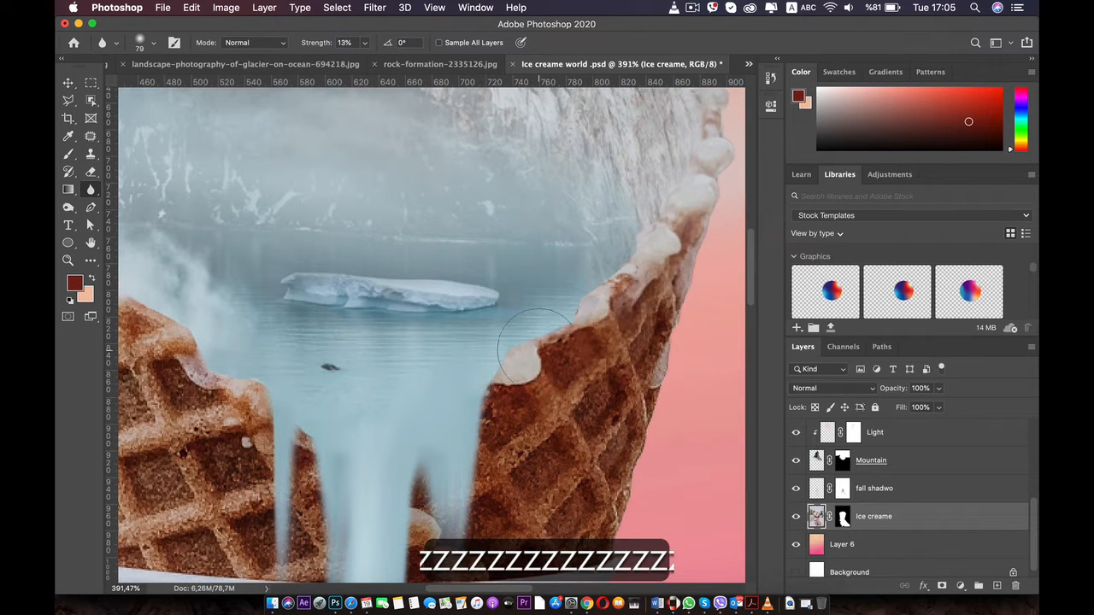
Blur the left rim of the cone where it meets the lake and haze on the Ice creame layer
mouse_move(445, 344)
left_mouse_down()
mouse_move(528, 368)
mouse_move(586, 367)
left_mouse_up()
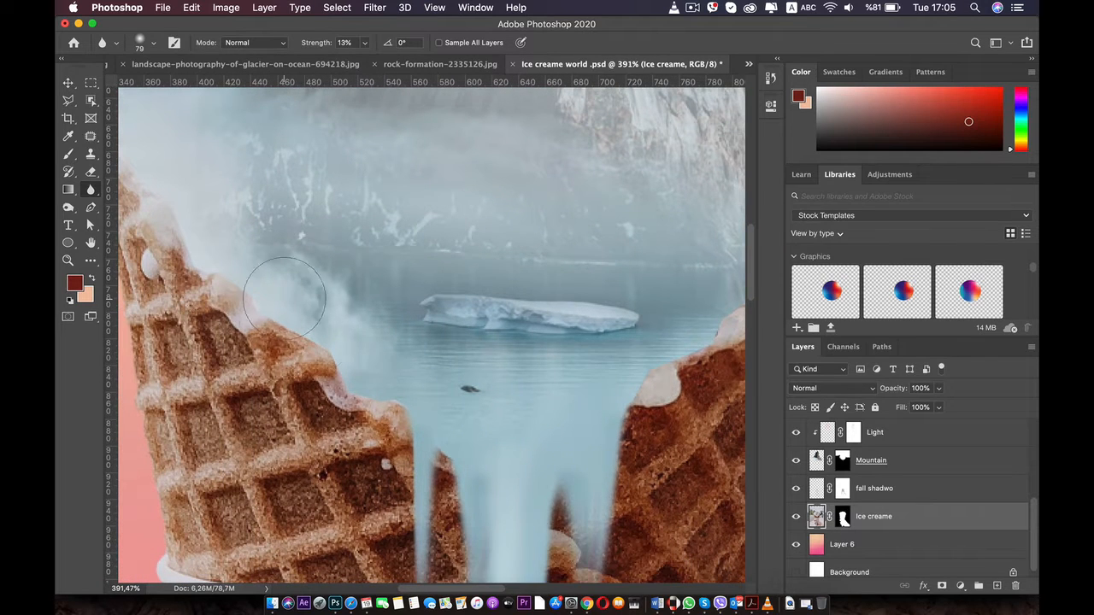
left_click_drag(261, 273, 361, 395)
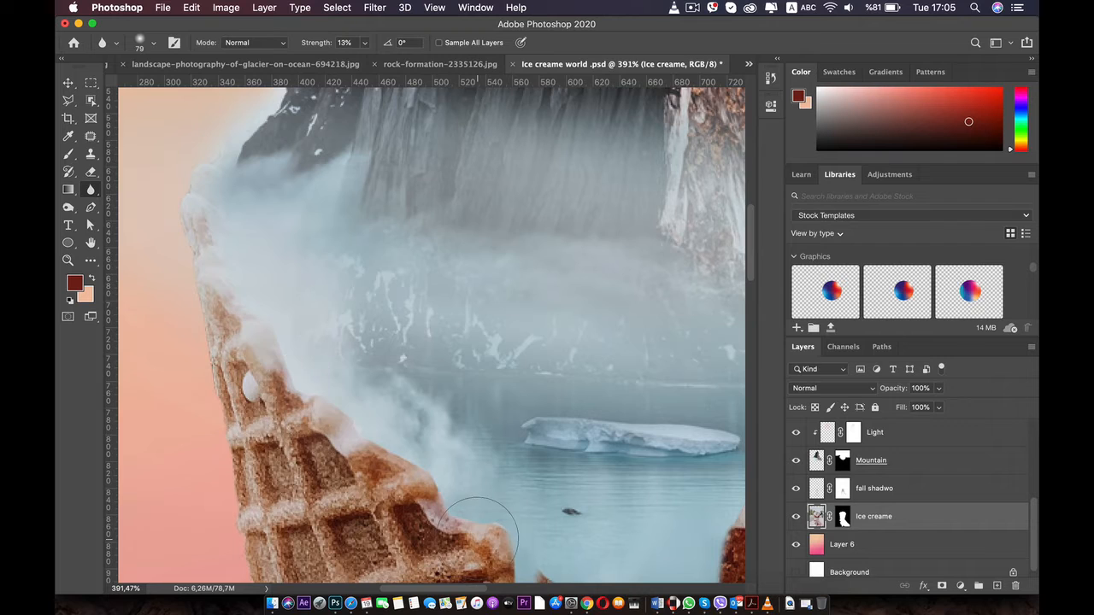
scroll(477, 531, "down", 10)
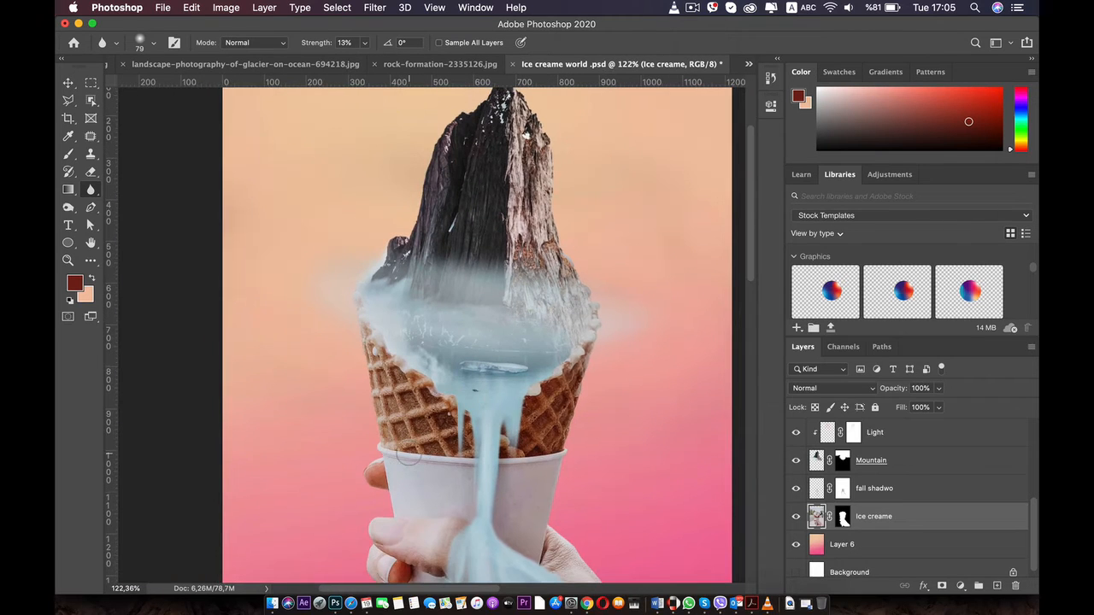
scroll(408, 456, "down", 3)
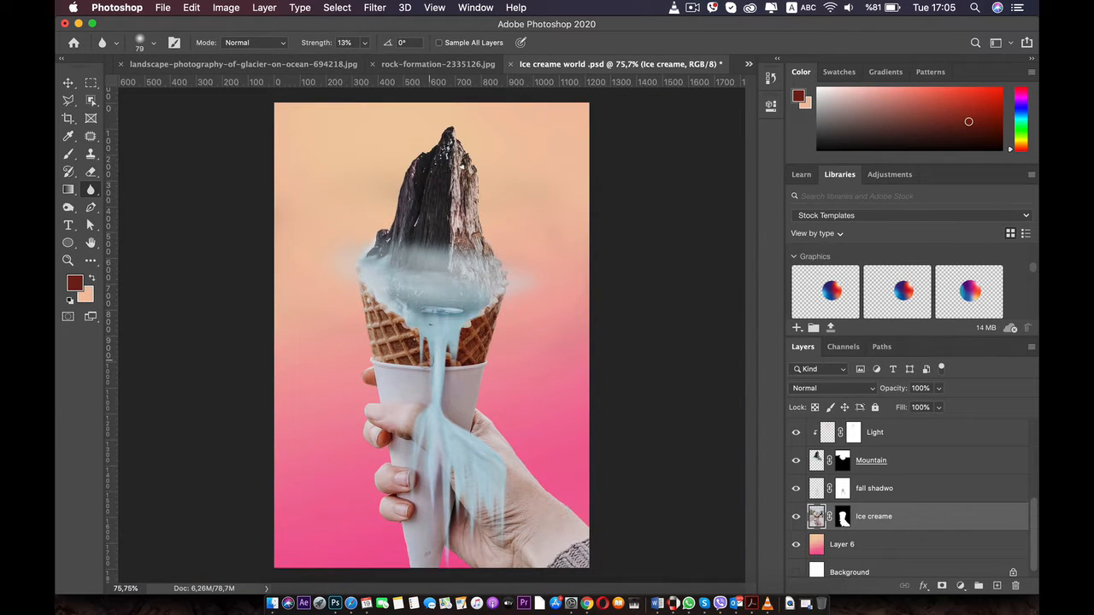
key("space")
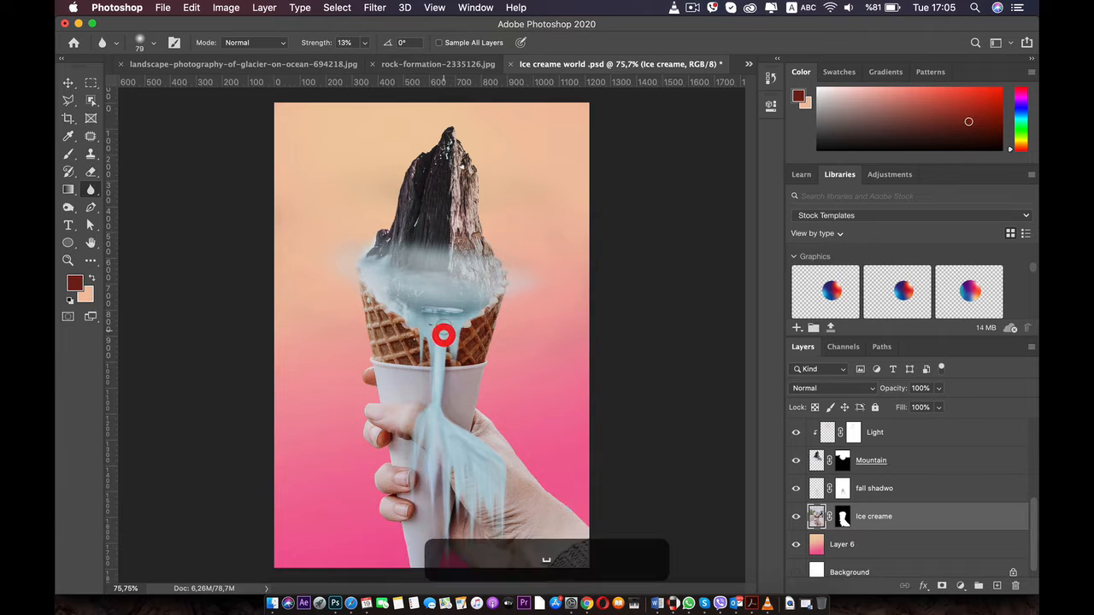
left_click(427, 314)
key("space")
left_click(429, 281)
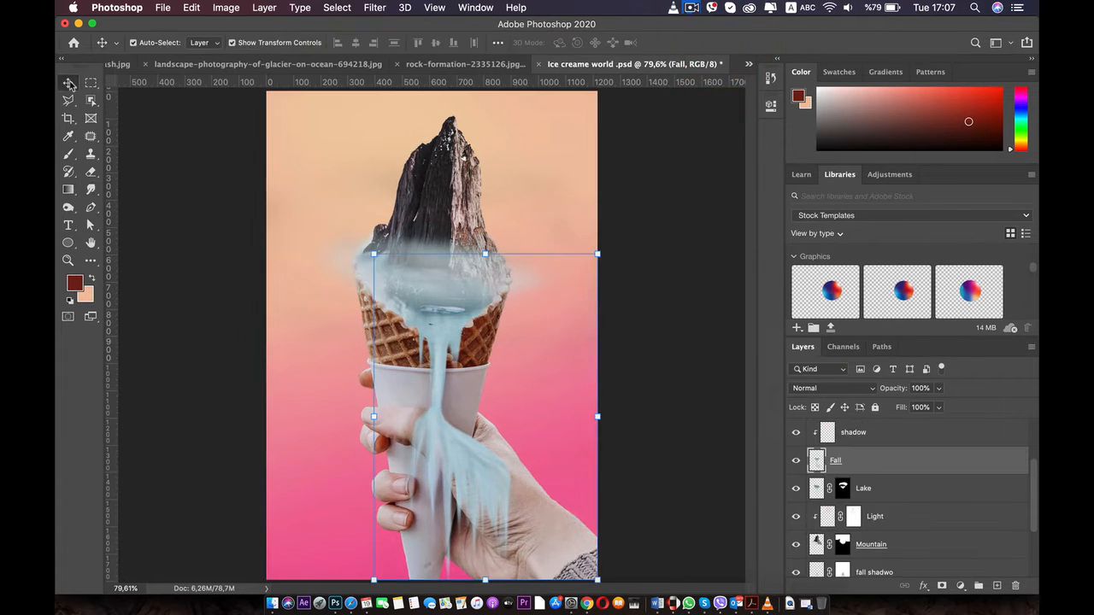
Select the Fall layer and ready the Smudge tool at size 30 and 85% strength at the fall's outer bend
left_click(928, 495)
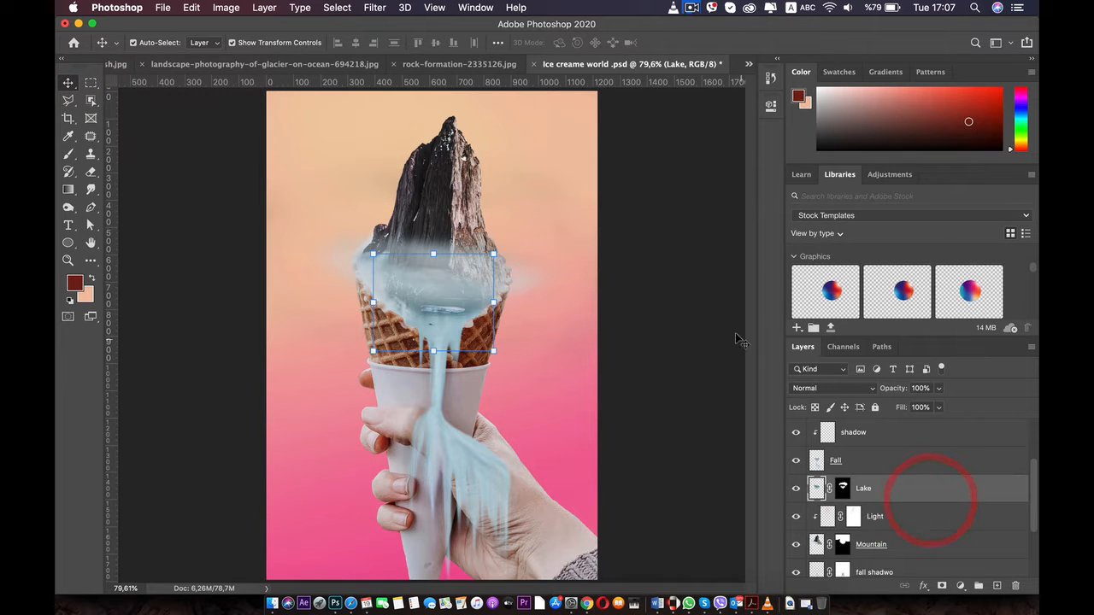
left_click(840, 456)
scroll(418, 401, "up", 5)
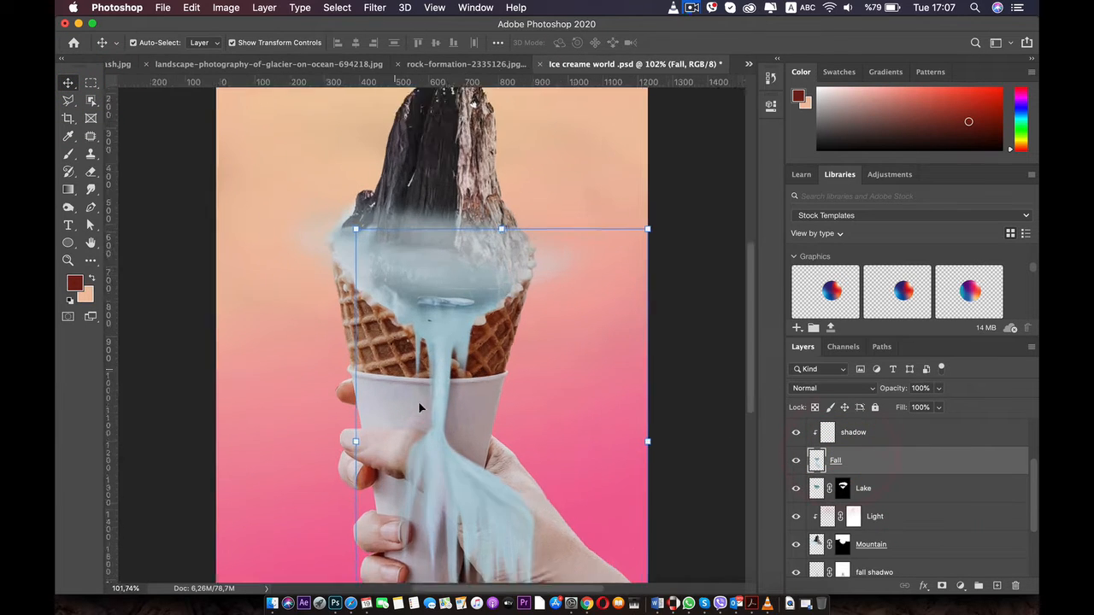
left_click_drag(449, 405, 354, 271)
scroll(417, 433, "up", 3)
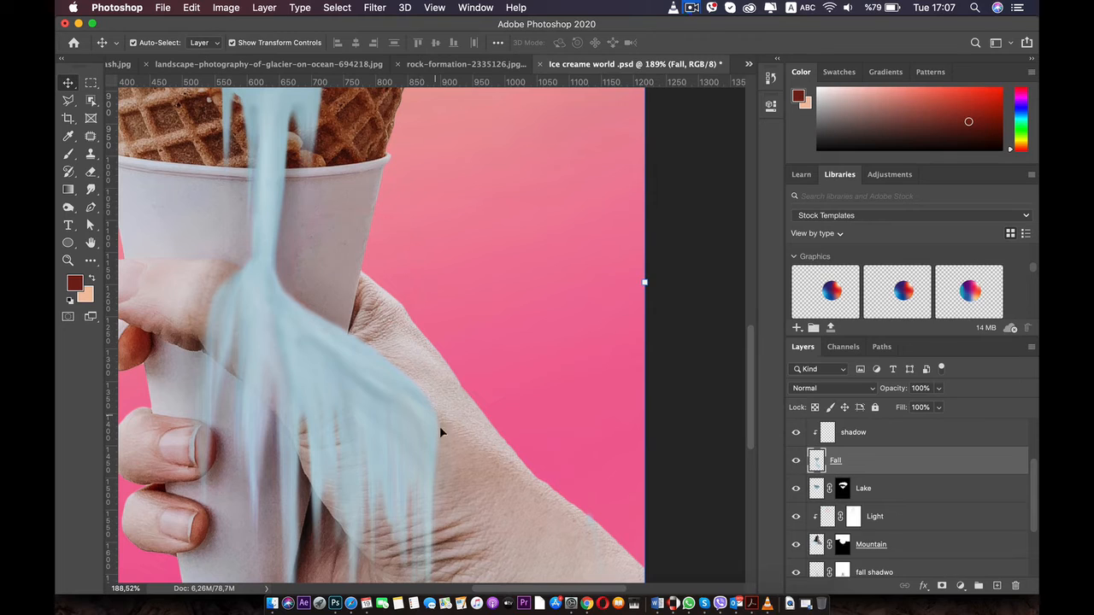
right_click(91, 189)
left_click(159, 212)
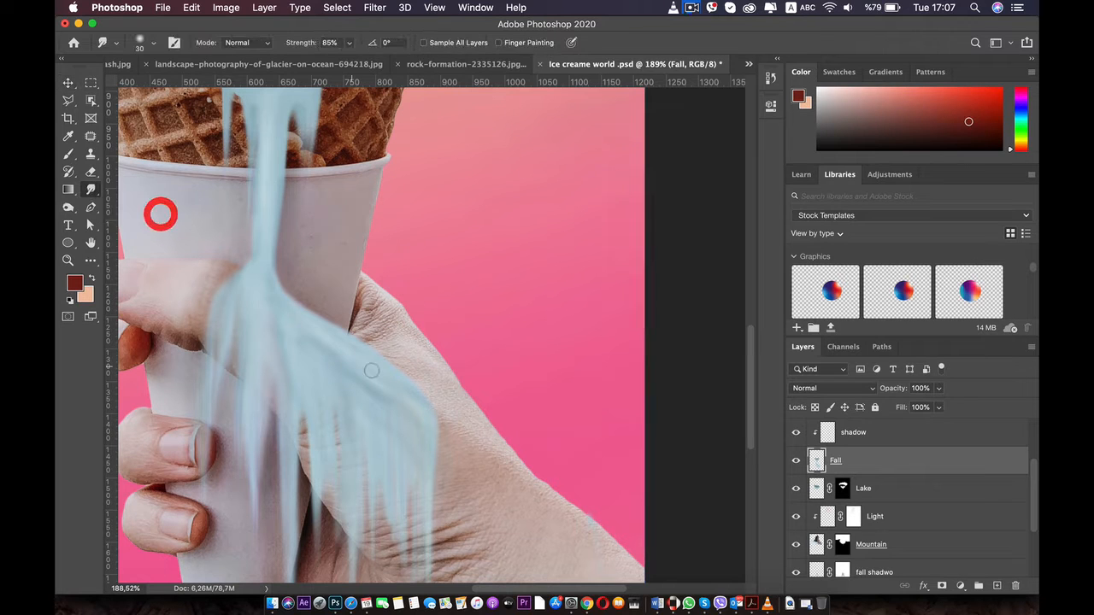
scroll(457, 435, "up", 2)
scroll(457, 435, "up", 1)
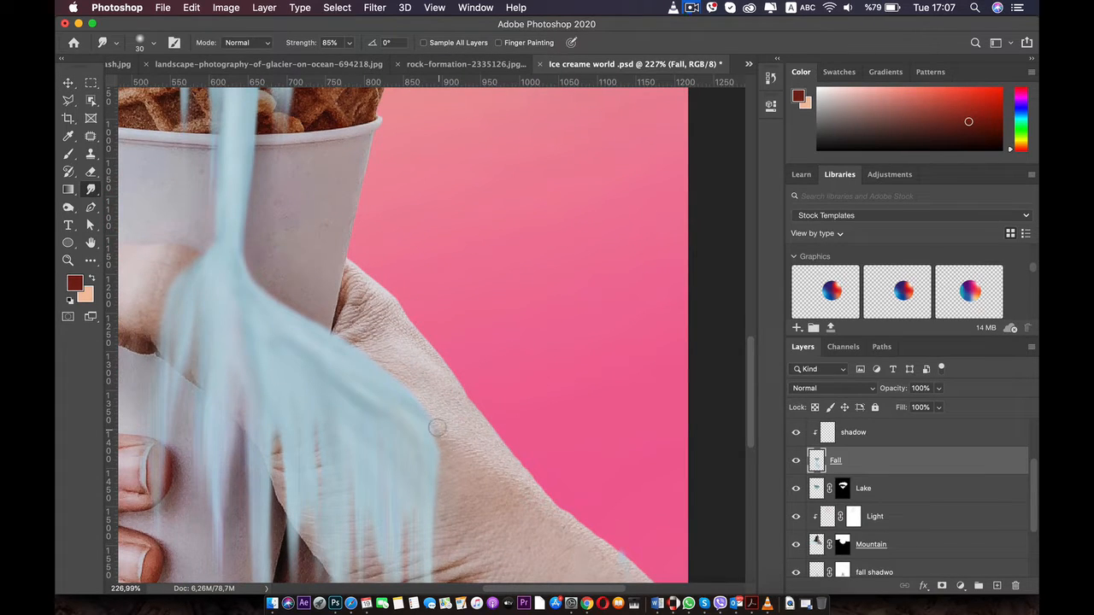
Smudge the fall's outer edge over the thumb base, undoing trial strokes before making another near the cup
key("super+z")
mouse_move(417, 398)
left_mouse_down()
mouse_move(394, 380)
mouse_move(444, 433)
mouse_move(444, 473)
left_mouse_up()
key("super+z")
left_click_drag(318, 326, 324, 326)
key("super+z")
left_click(309, 311)
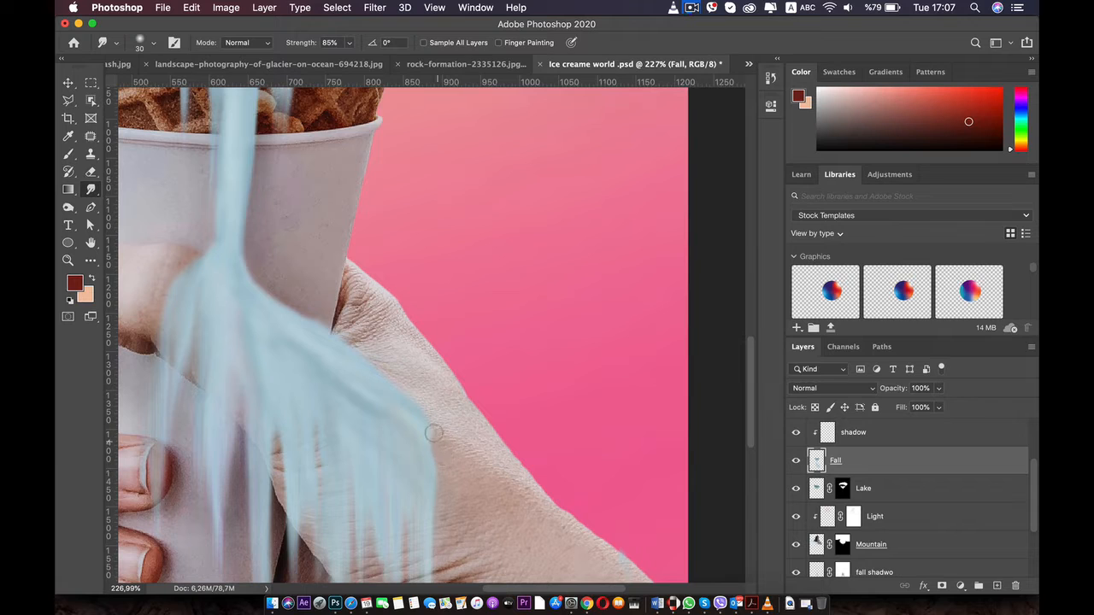
Try reshaping the fall's upper slope between the cup and the outer bend, undoing the smudge strokes
scroll(513, 399, "down", 5)
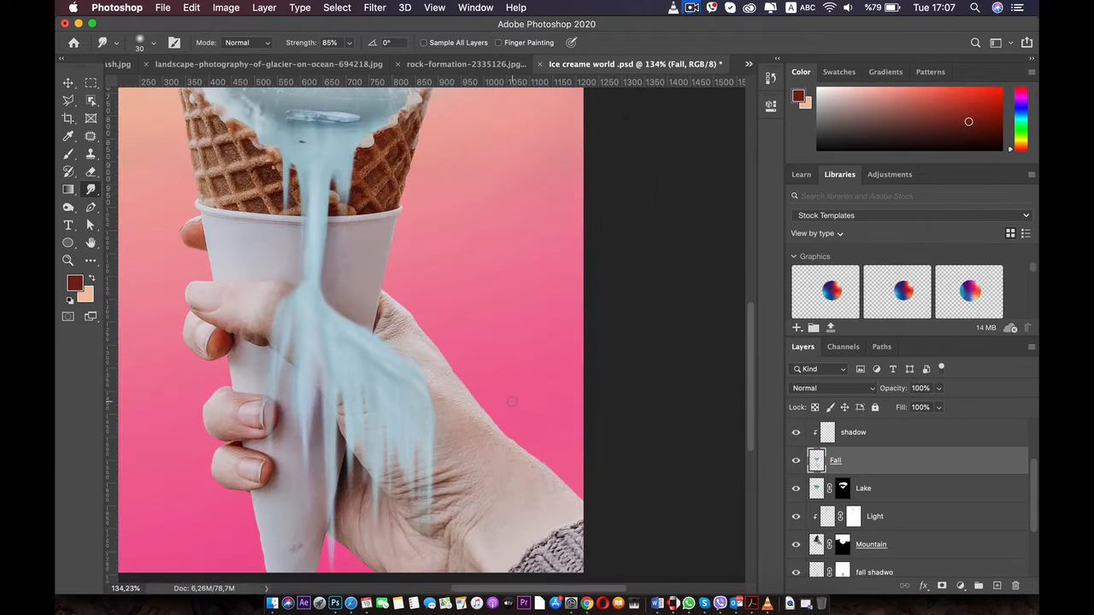
key("super+z")
mouse_move(274, 275)
left_mouse_down()
mouse_move(337, 342)
mouse_move(433, 371)
left_mouse_up()
key("super+z")
key("super+z")
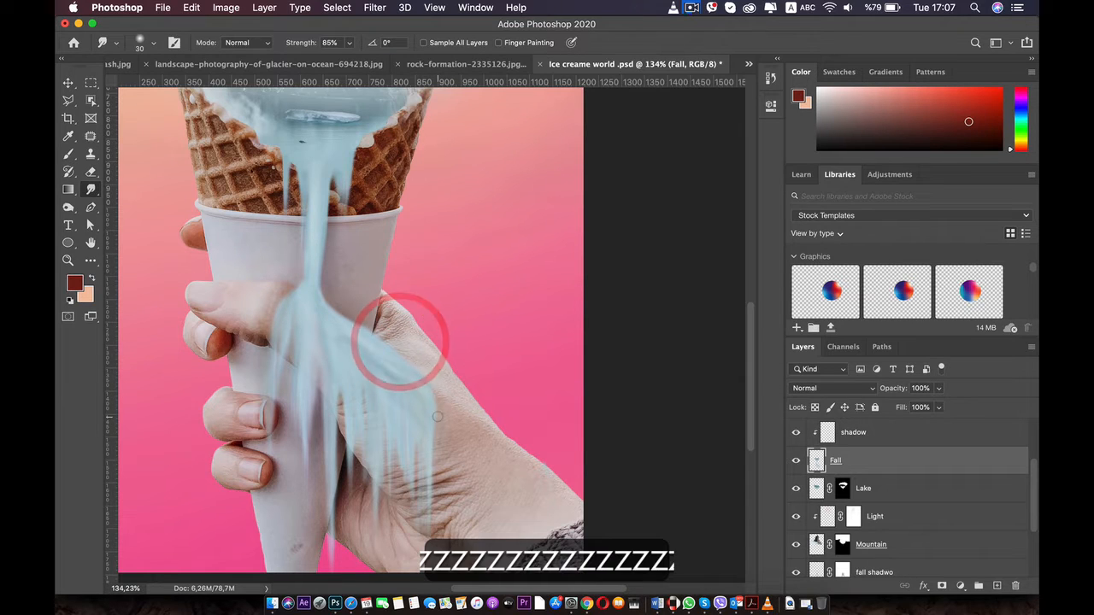
left_click(383, 345)
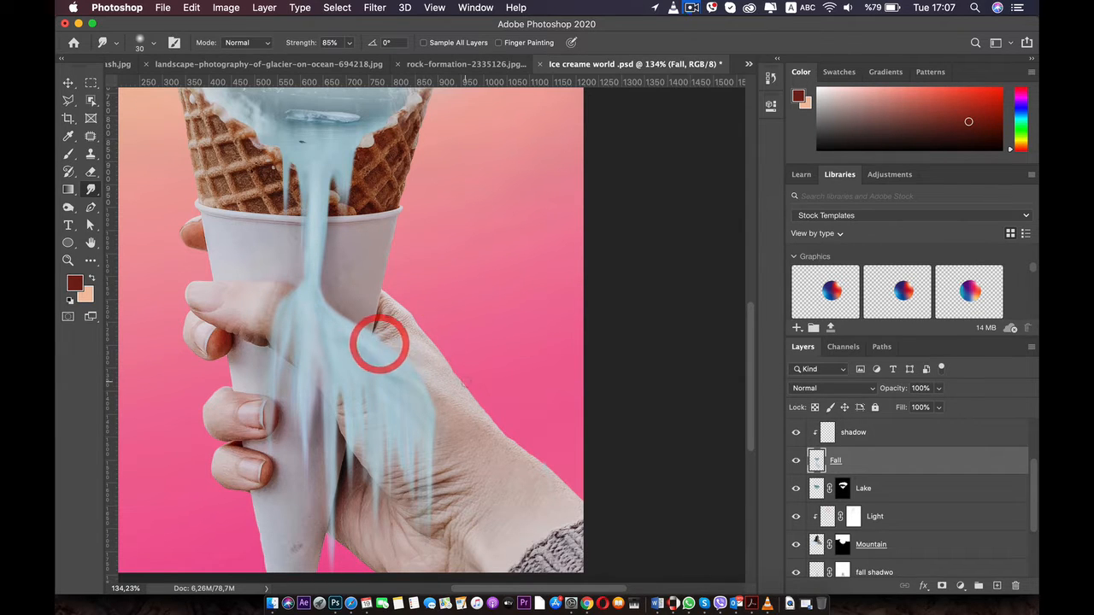
left_click(342, 311)
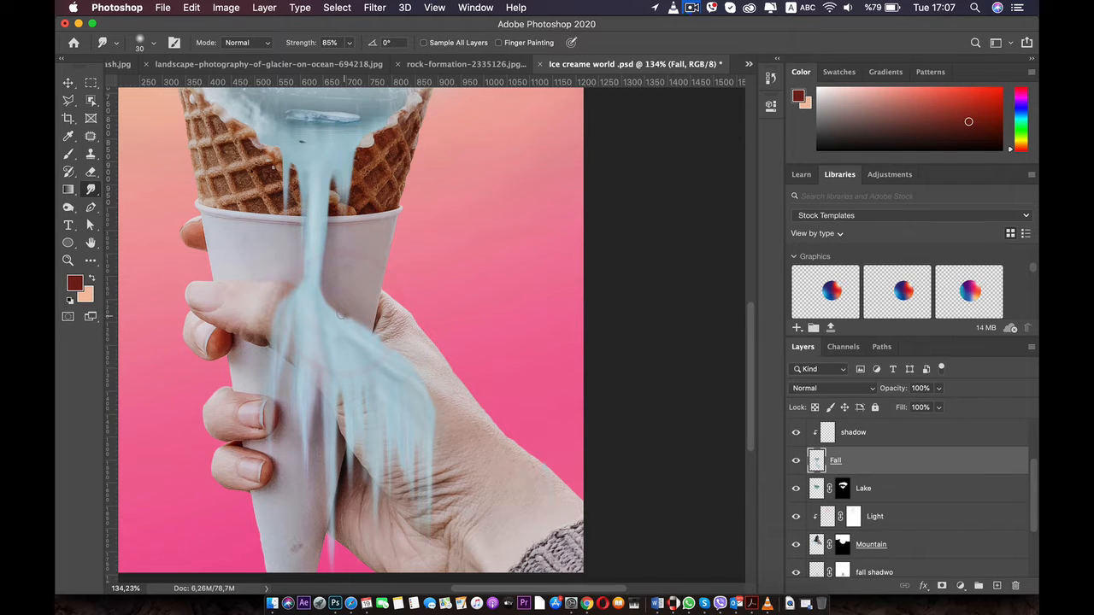
key("super+z")
key("super+z")
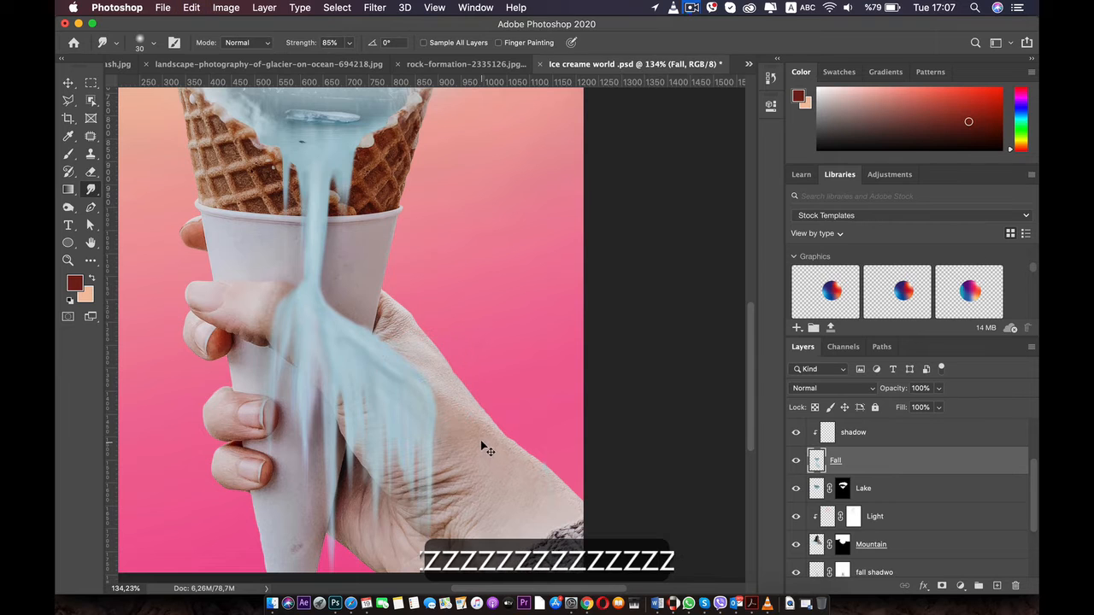
Smudge the fall's upper outer edge from the side of the cup to the bend over the thumb base
left_click(374, 330)
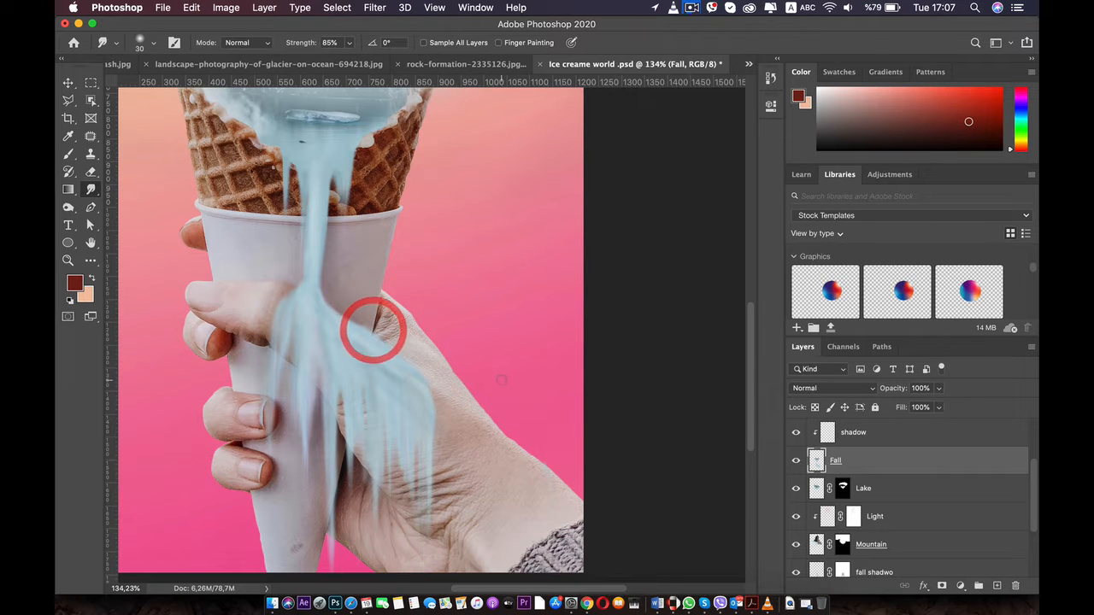
scroll(398, 326, "down", 5)
scroll(397, 326, "up", 5)
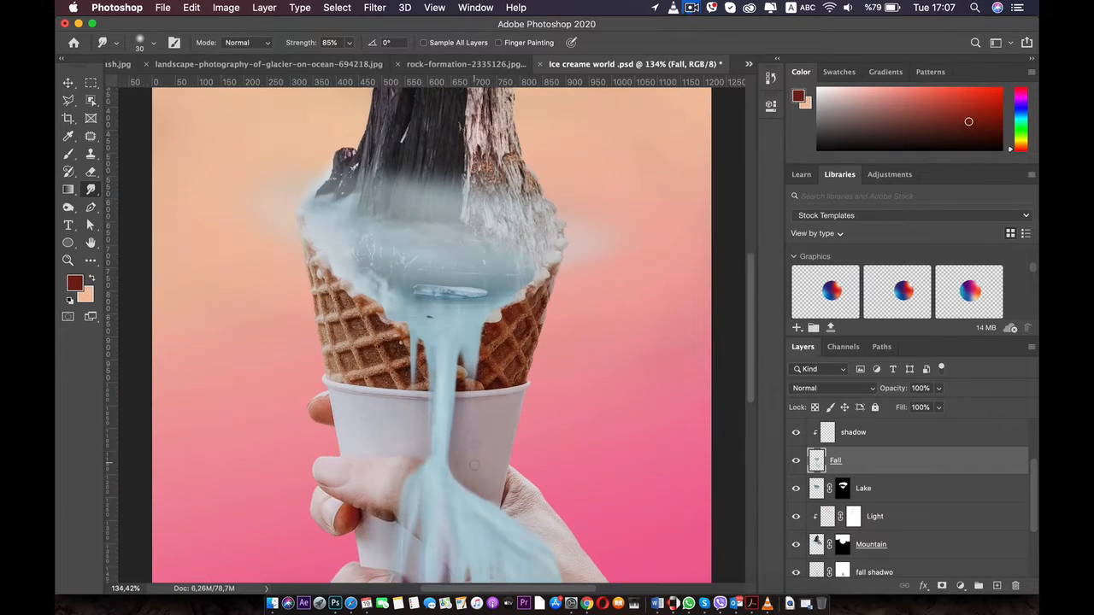
left_click_drag(479, 475, 417, 360)
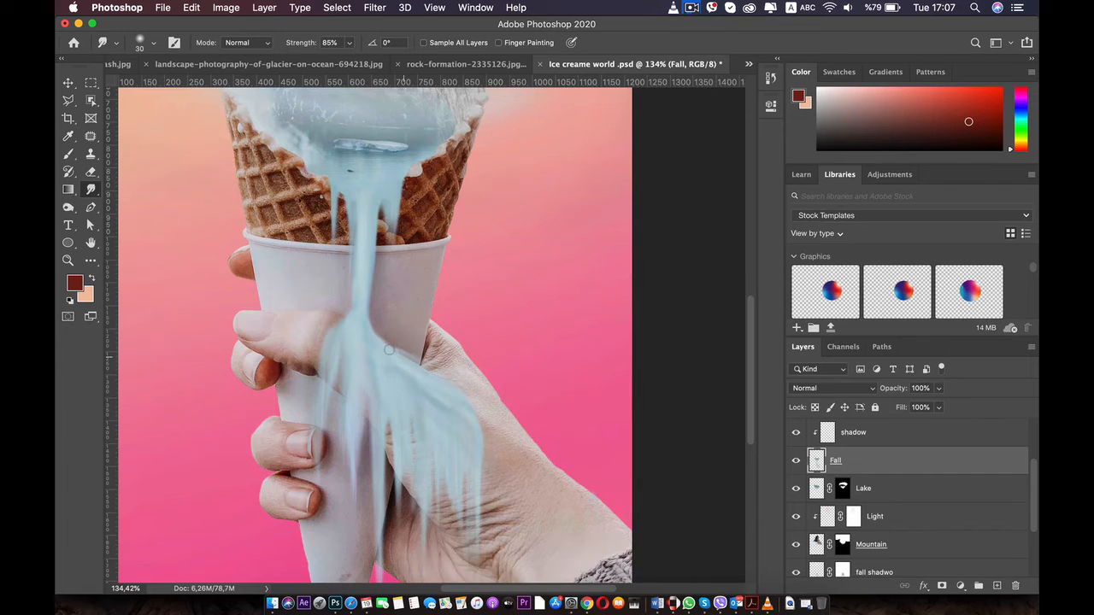
left_click(373, 341)
left_click(477, 410)
key("super+0")
scroll(470, 388, "up", 3)
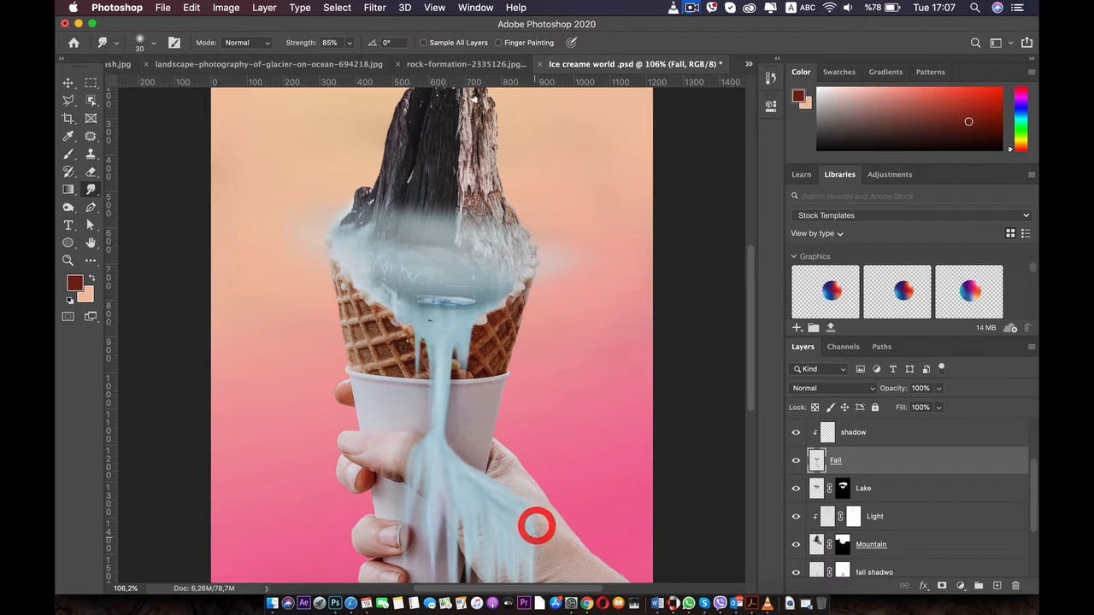
left_click_drag(445, 441, 370, 321)
scroll(370, 321, "up", 3)
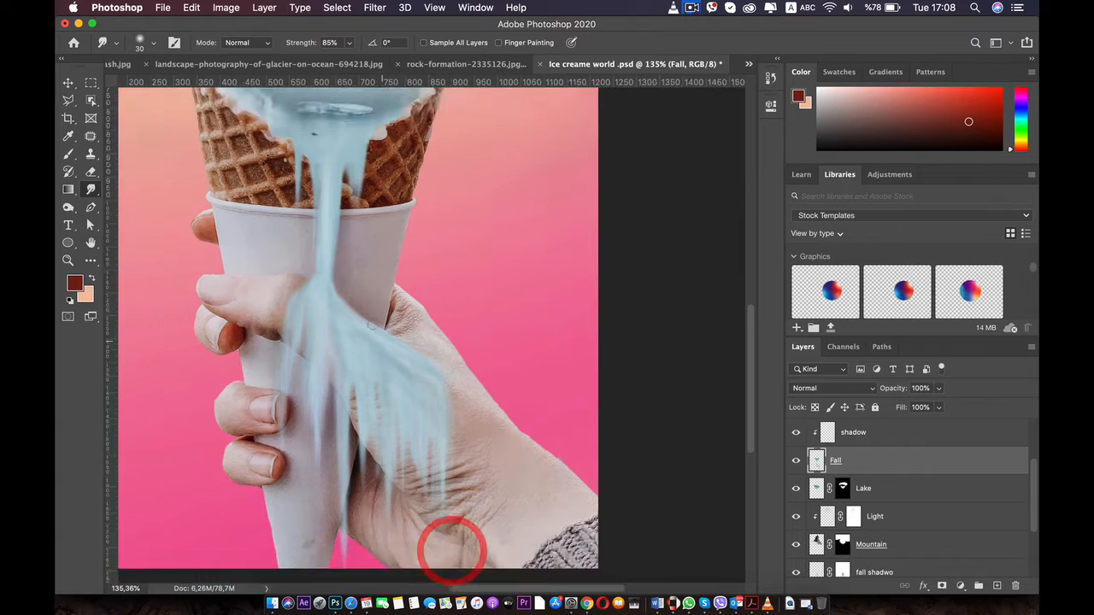
scroll(452, 550, "down", 5)
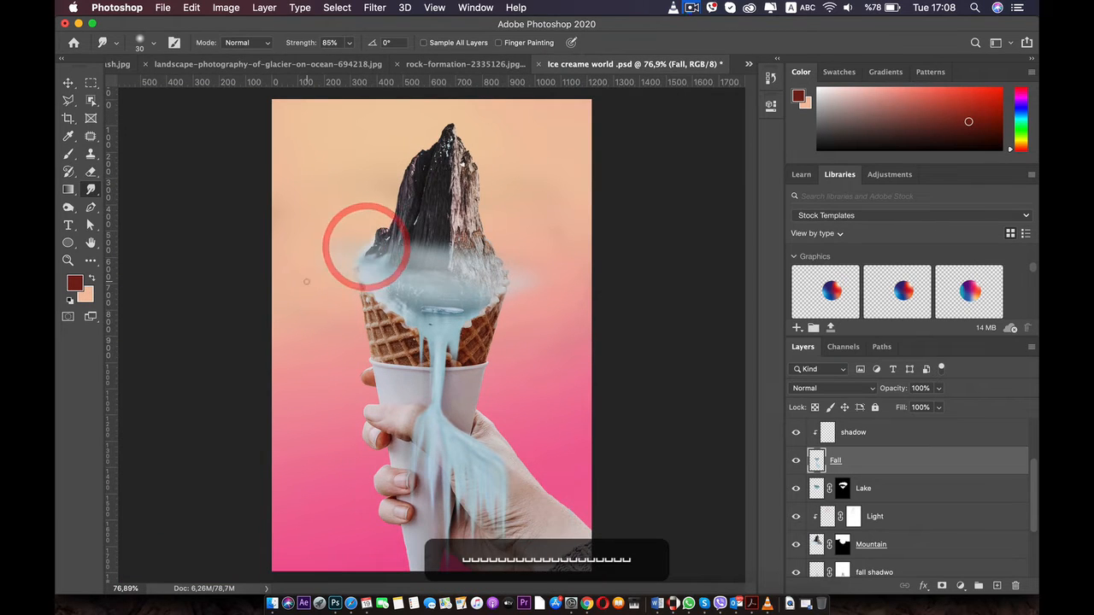
scroll(367, 247, "down", 2)
scroll(368, 329, "up", 5)
left_click_drag(413, 227, 321, 341)
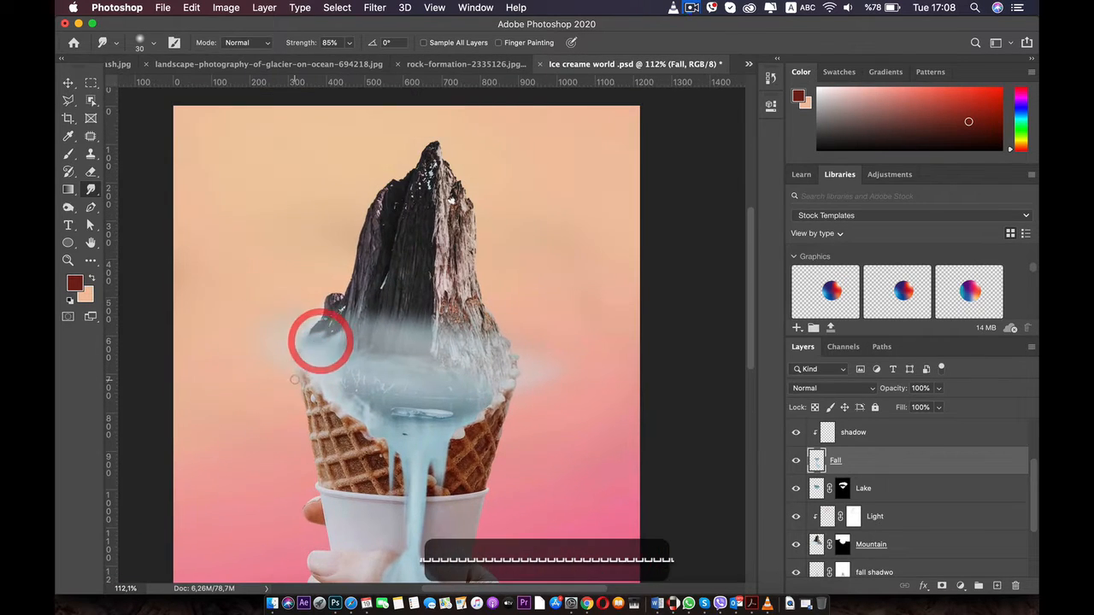
scroll(321, 341, "up", 2)
key("super+0")
key("v")
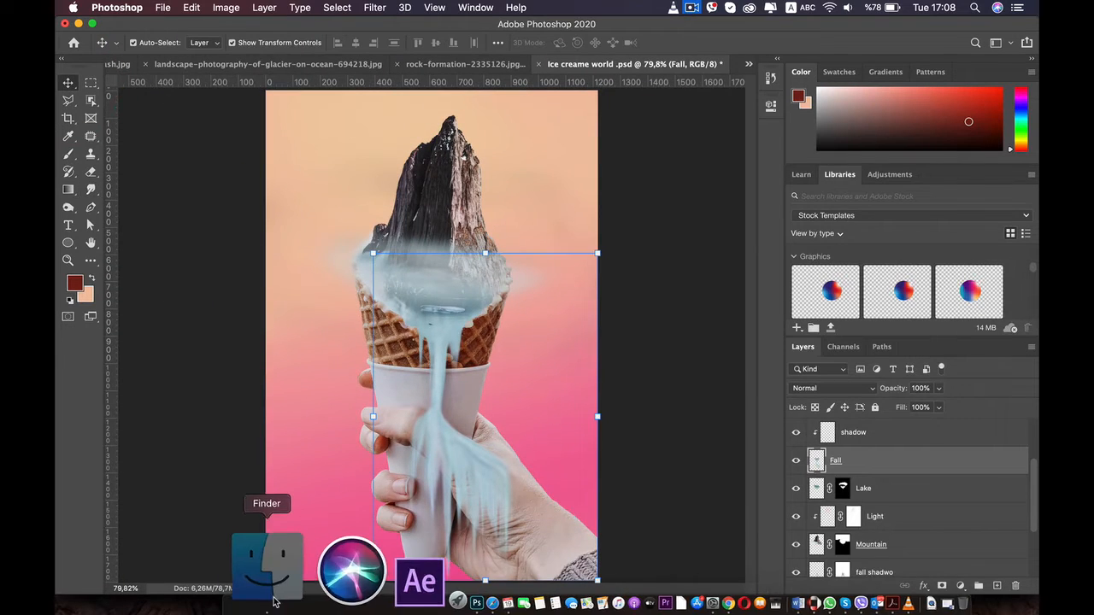
Place the cloud_PNG32 image from Finder, scaled to about 72%, over the left shoulder of the mountain's base
left_click(272, 602)
left_click_drag(314, 433, 313, 429)
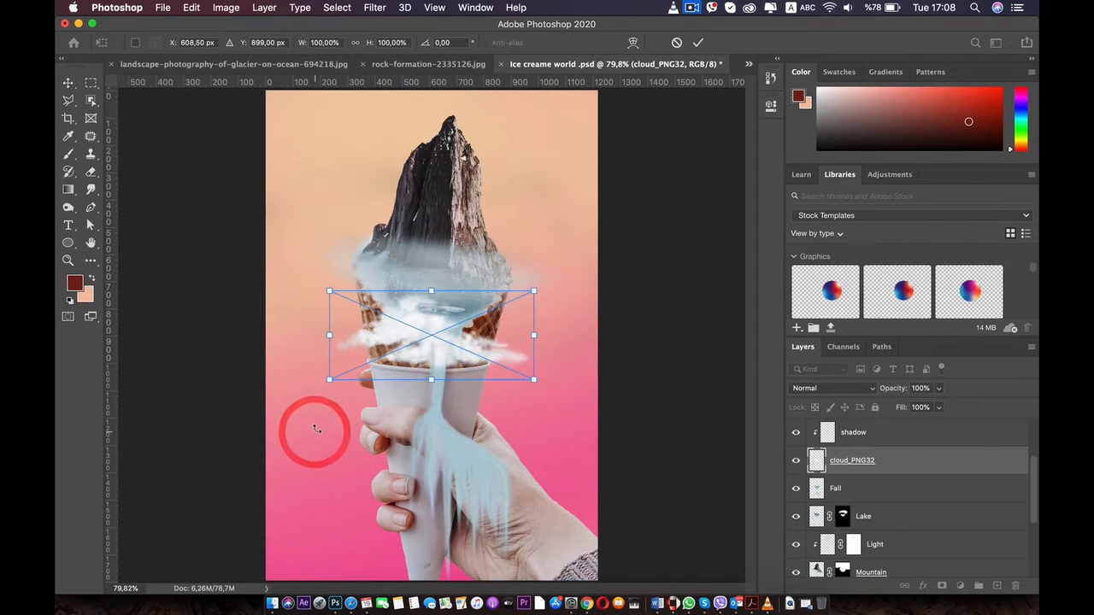
left_click_drag(428, 347, 419, 237)
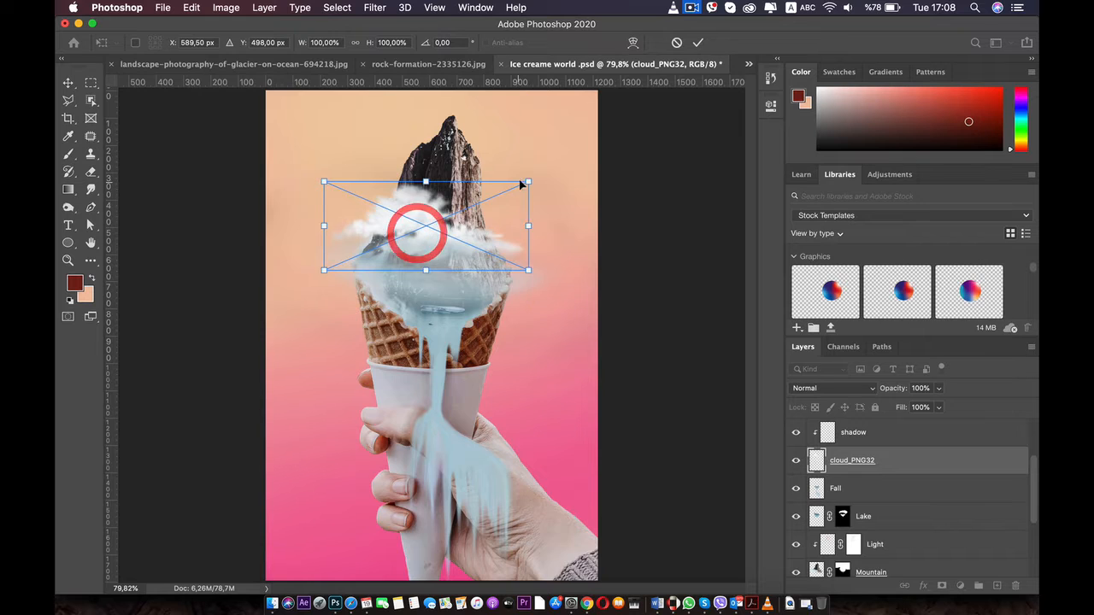
left_click_drag(528, 181, 465, 197)
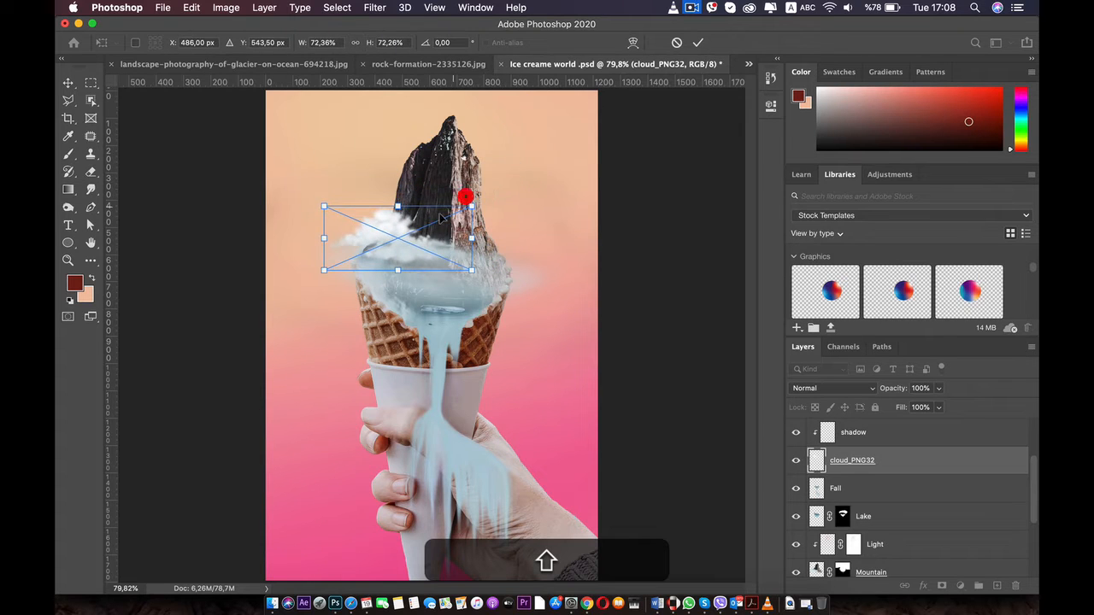
left_click_drag(404, 251, 409, 229)
double_click(398, 240)
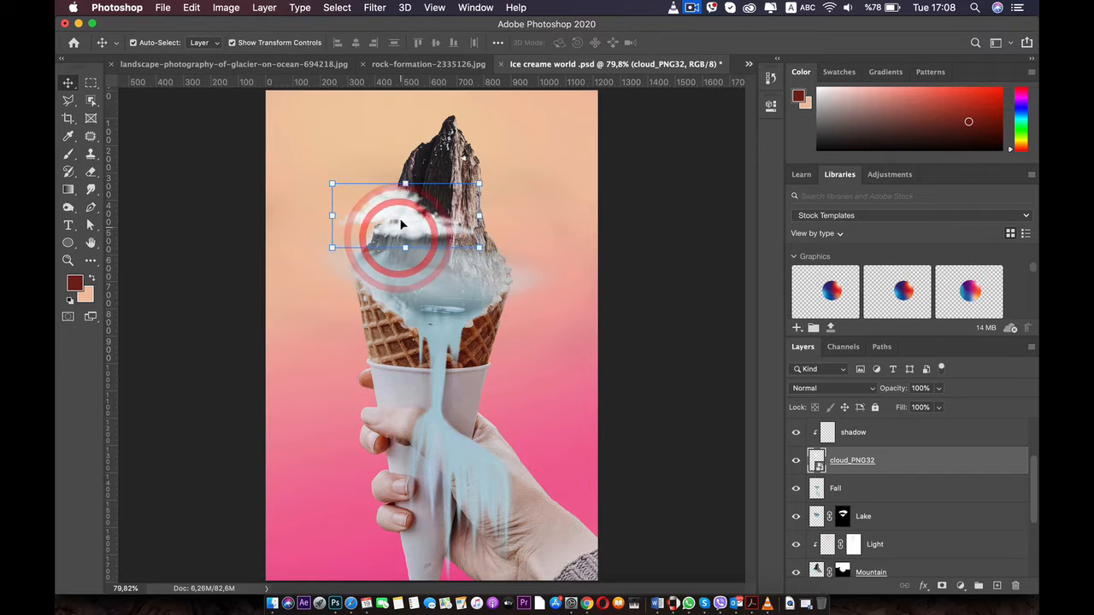
Duplicate the cloud, enlarge the copy and center it across the mountain's base
left_click_drag(396, 221, 385, 276)
key("super+t")
left_click_drag(464, 271, 668, 264)
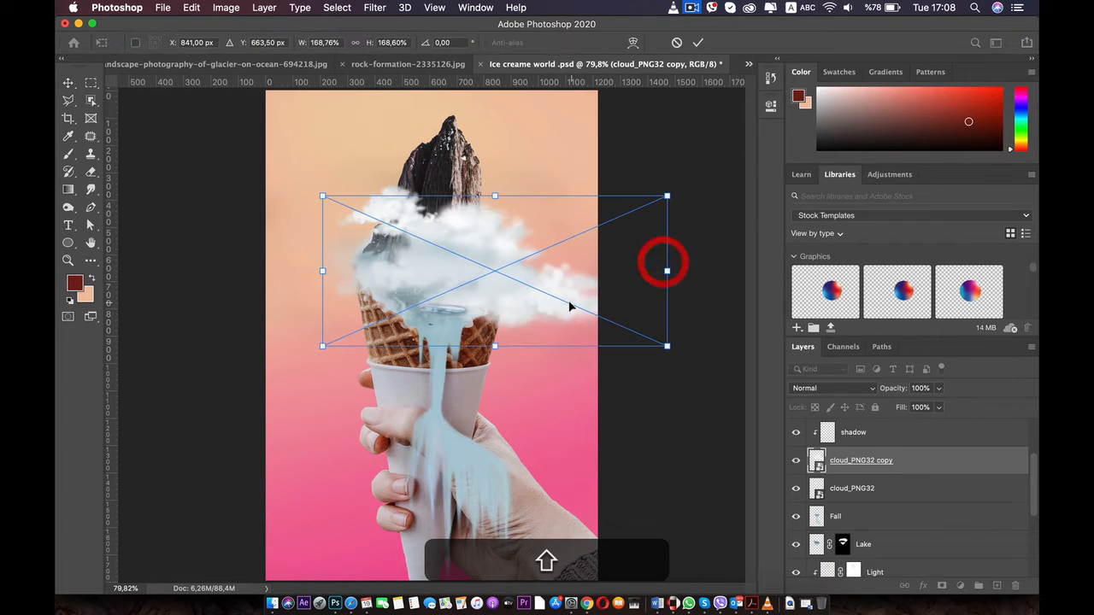
left_click_drag(569, 305, 505, 268)
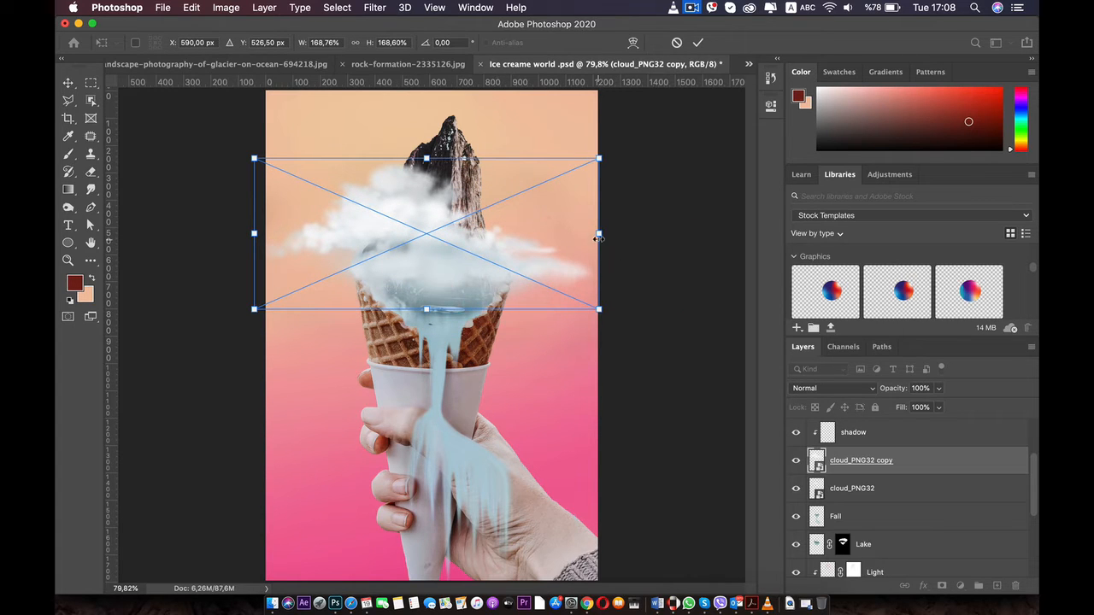
left_click_drag(598, 238, 571, 237)
left_click_drag(419, 254, 428, 259)
key("Return")
Add a layer mask to the cloud copy and lightly fade it with a 444 px soft black brush at 4% opacity
left_click(941, 585)
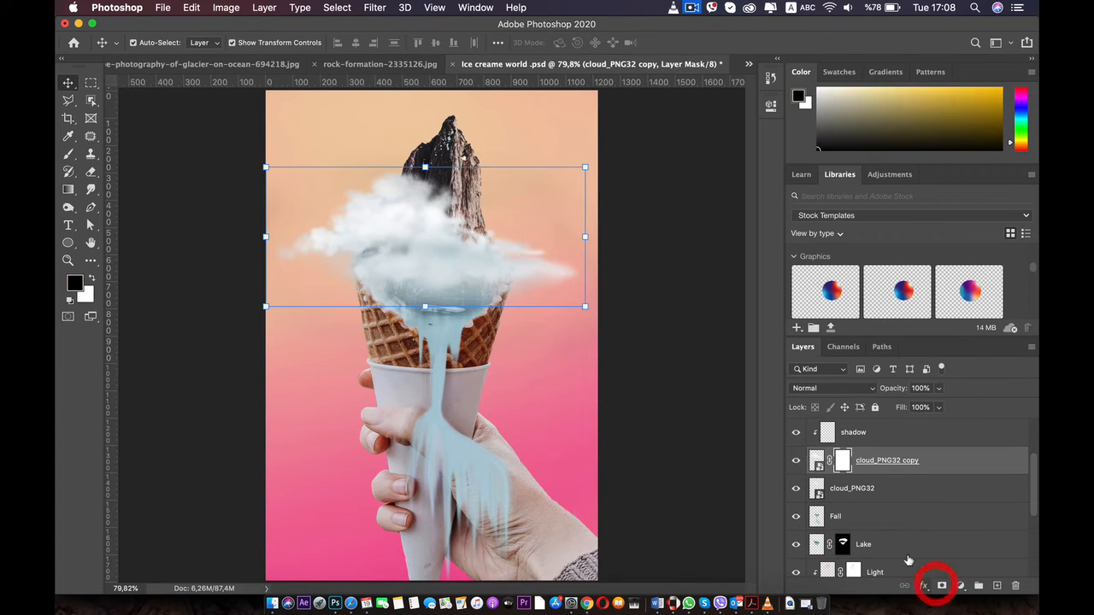
left_click(70, 154)
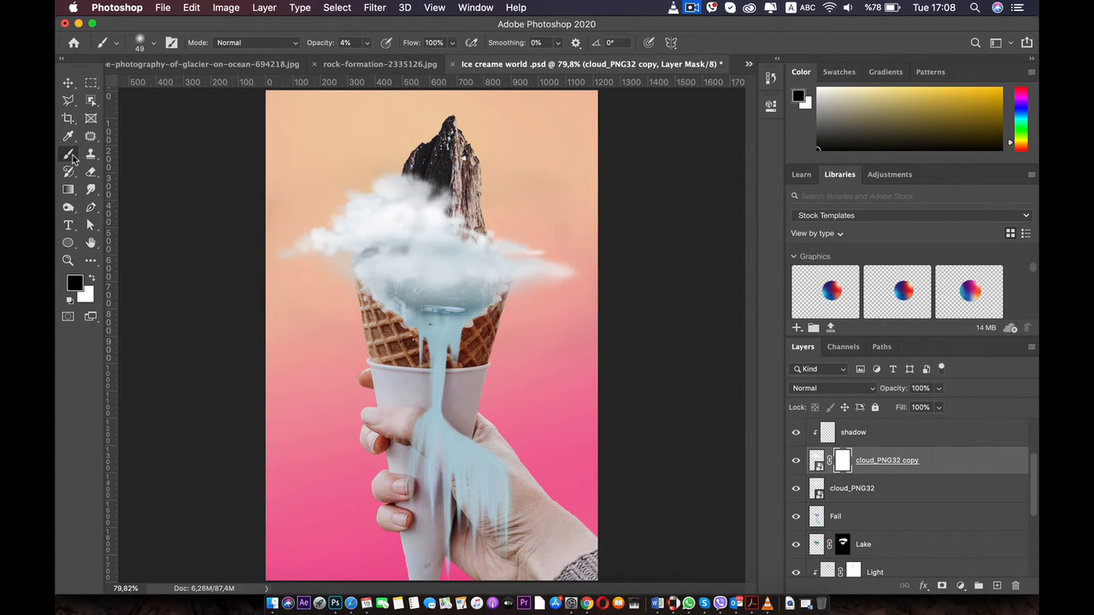
right_click(414, 226)
left_click_drag(512, 259, 522, 265)
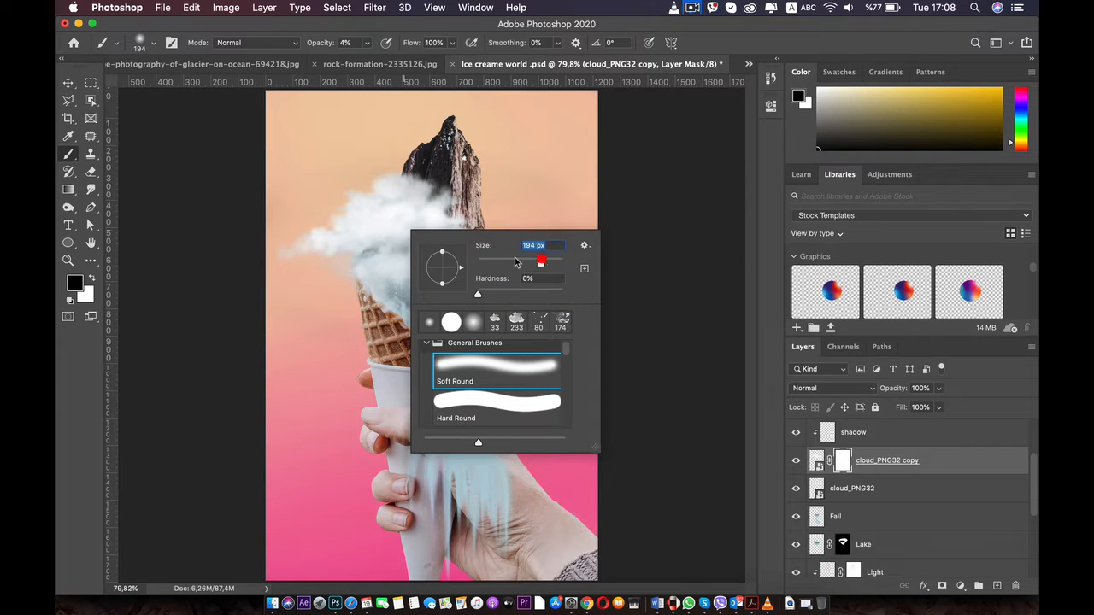
left_click(376, 214)
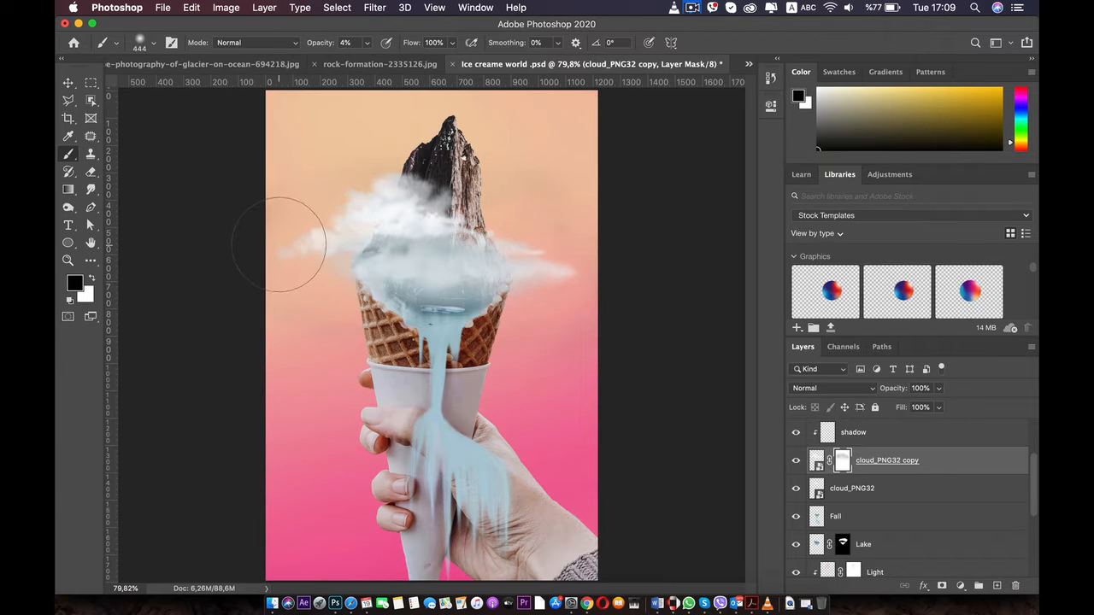
Move the masked cloud copy down over the lake and scale it to about 82%
left_click(68, 81)
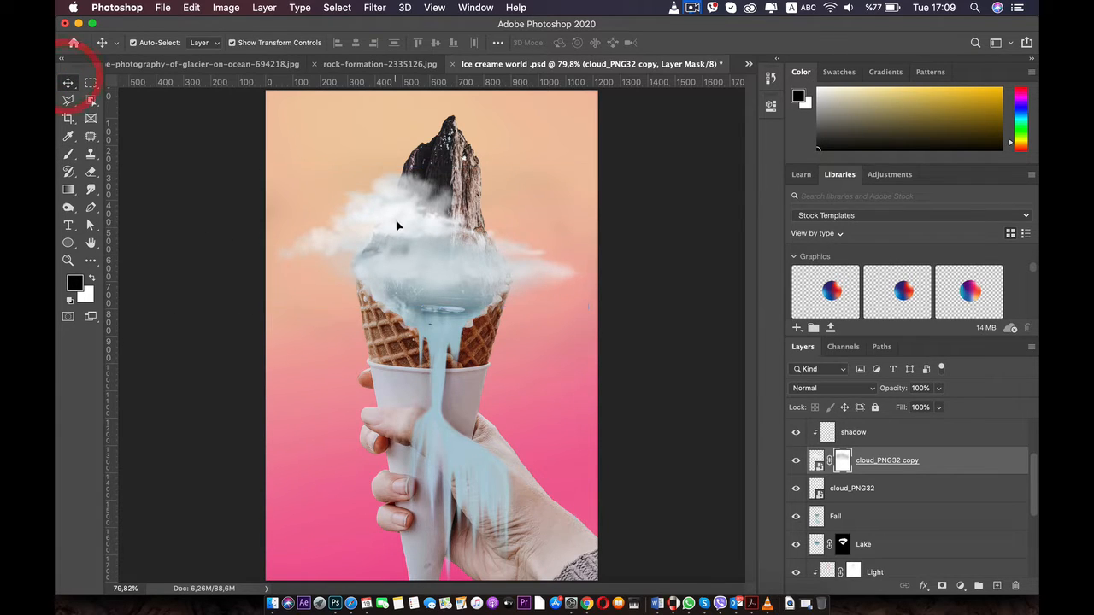
mouse_move(398, 225)
left_mouse_down()
mouse_move(406, 253)
mouse_move(402, 244)
left_mouse_up()
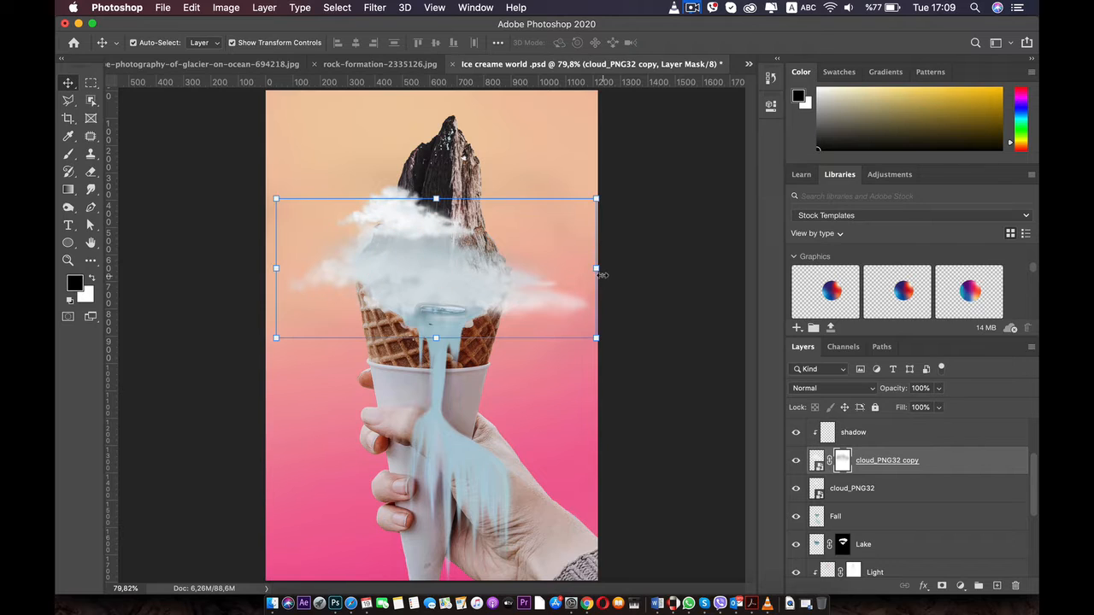
left_click_drag(595, 270, 456, 276)
left_click_drag(354, 270, 403, 274)
left_click_drag(506, 271, 586, 266)
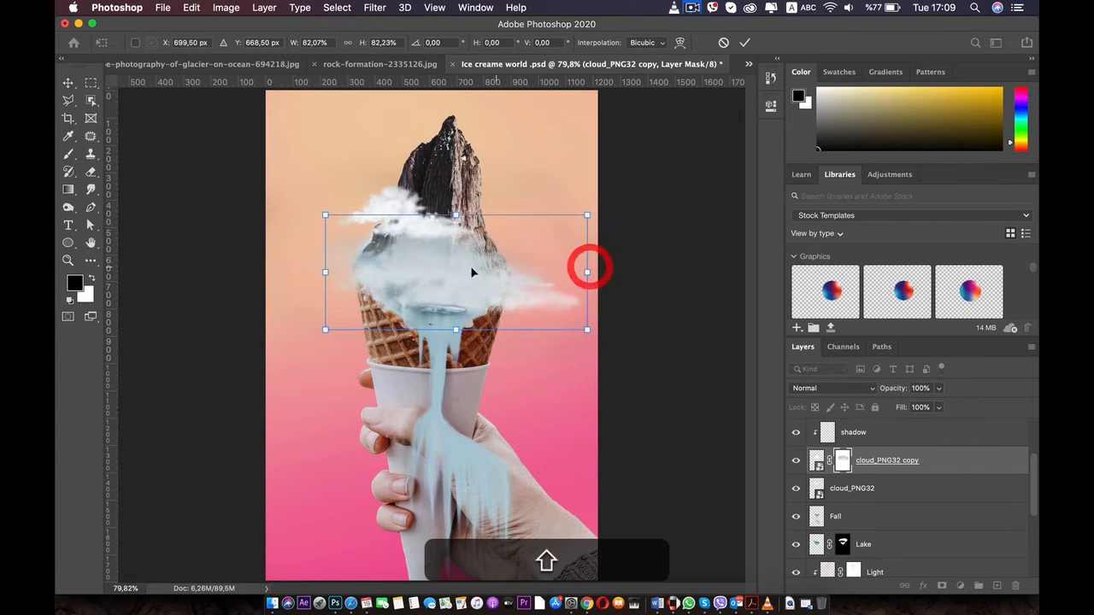
key("Return")
left_click_drag(465, 261, 450, 279)
key("super+z")
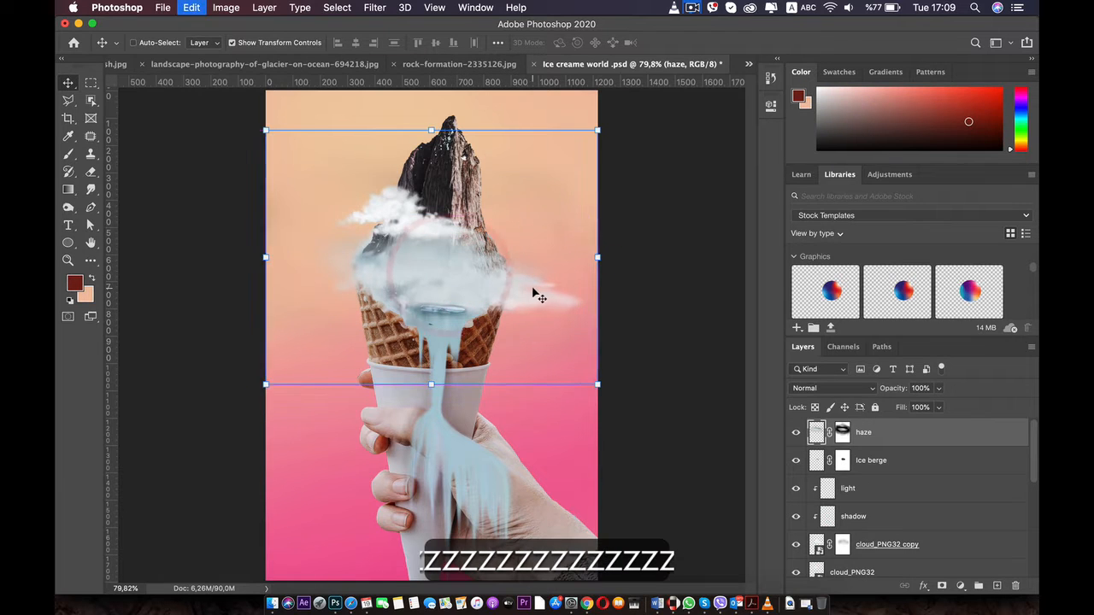
left_click(555, 291)
scroll(890, 496, "up", 2)
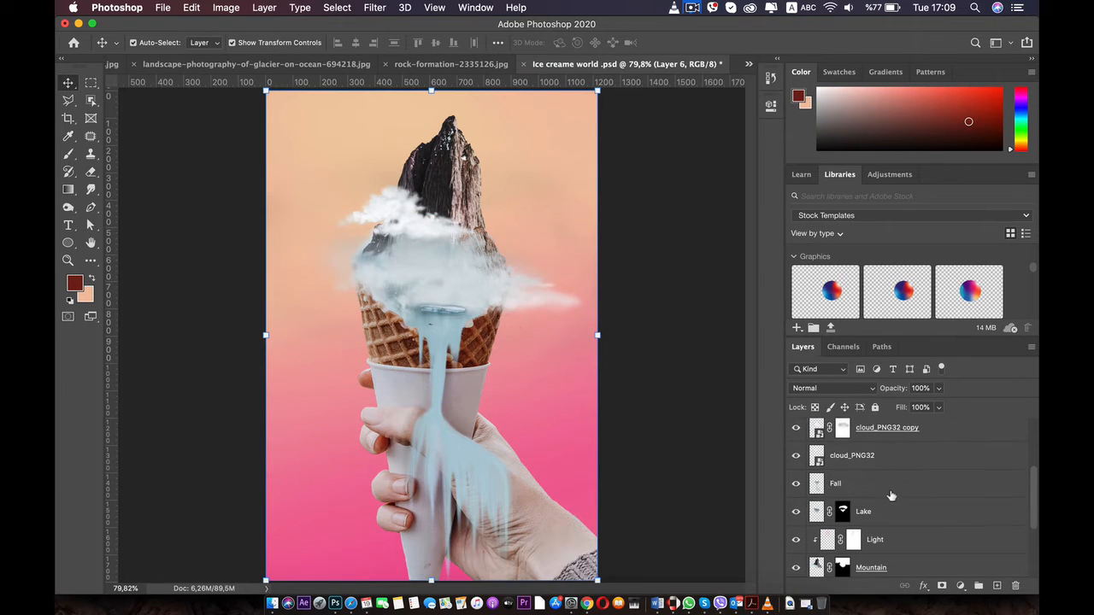
Flip the cloud_PNG32 copy layer horizontally, stretch it wider, flatten its height and center it around the mountain's base
left_click(889, 428)
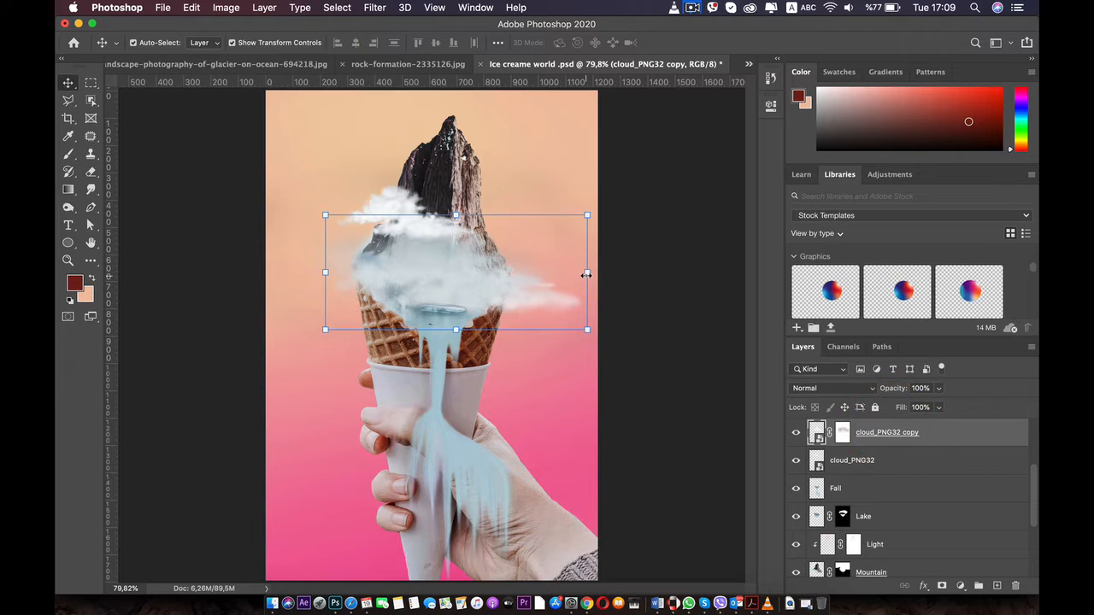
left_click_drag(586, 275, 392, 259)
left_click_drag(557, 270, 654, 268)
left_click_drag(505, 276, 482, 268)
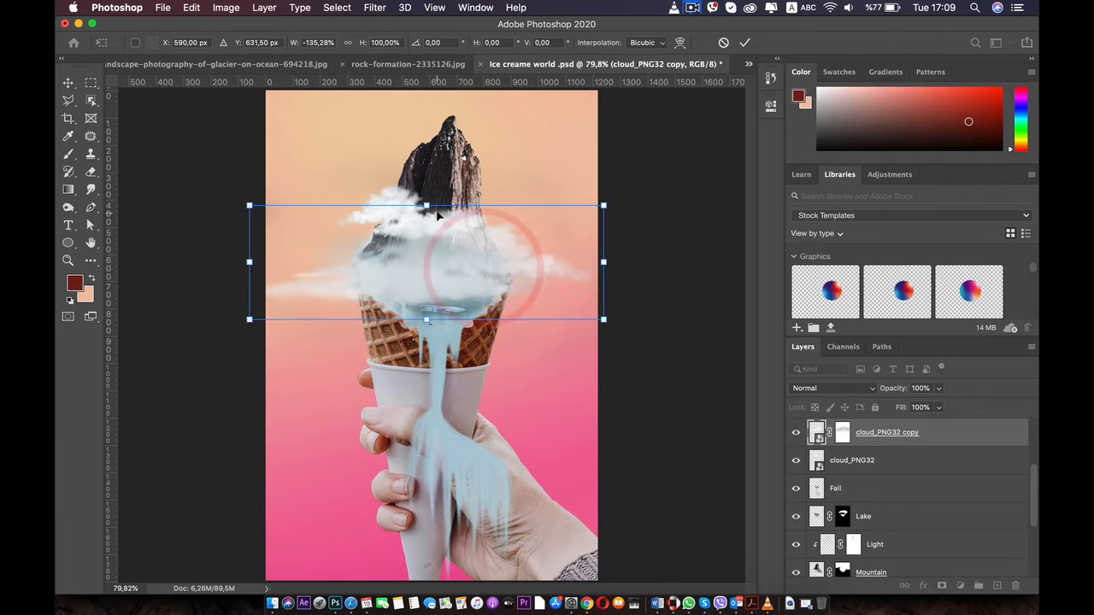
left_click_drag(427, 206, 426, 234)
left_click_drag(427, 278, 426, 266)
mouse_move(423, 308)
left_mouse_down()
mouse_move(423, 332)
mouse_move(423, 301)
left_mouse_up()
left_click_drag(422, 261, 429, 263)
Fade the large cloud on its layer mask with the black 444 px brush at 27% opacity
left_click(68, 154)
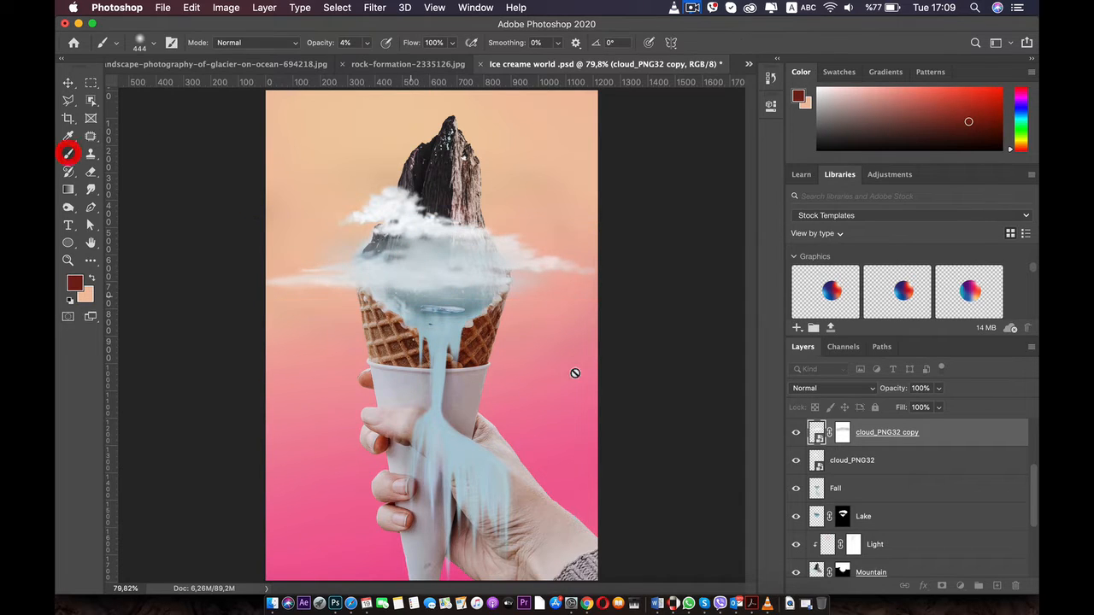
left_click(842, 436)
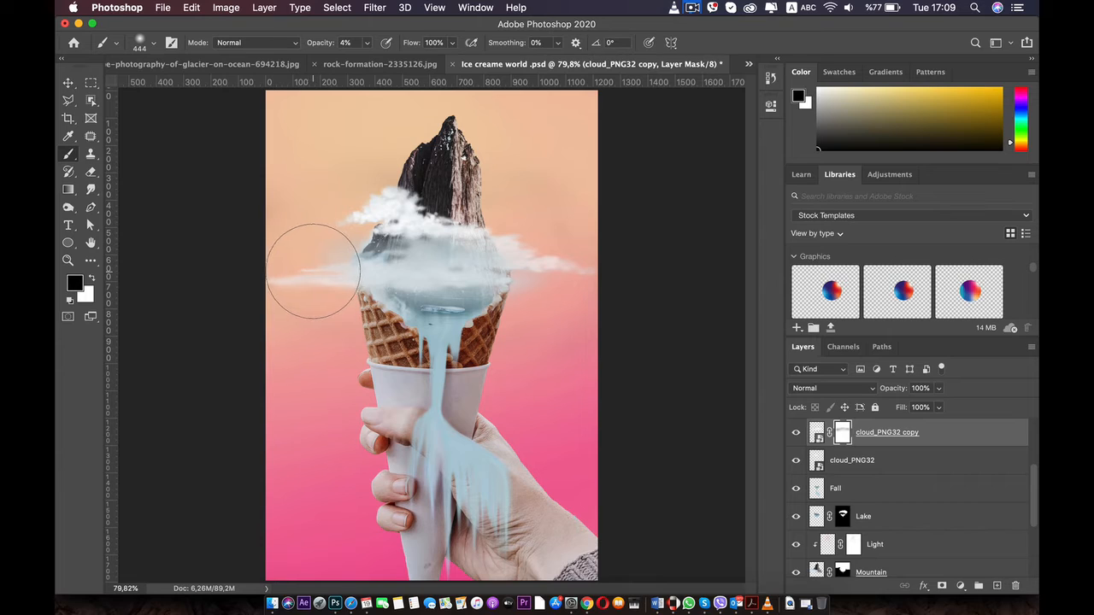
left_click(367, 43)
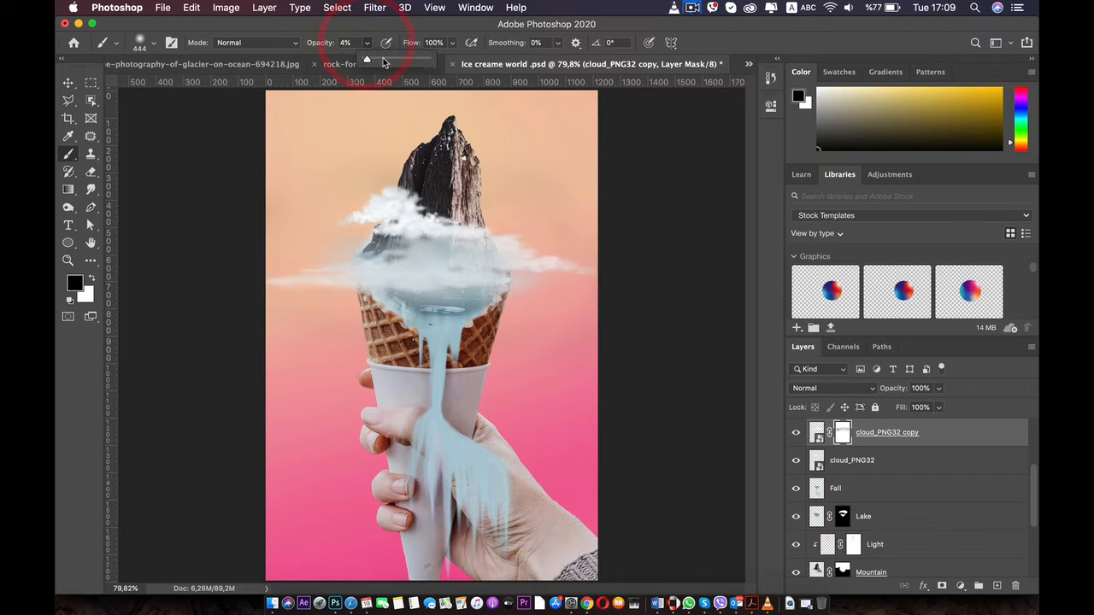
left_click_drag(381, 60, 384, 60)
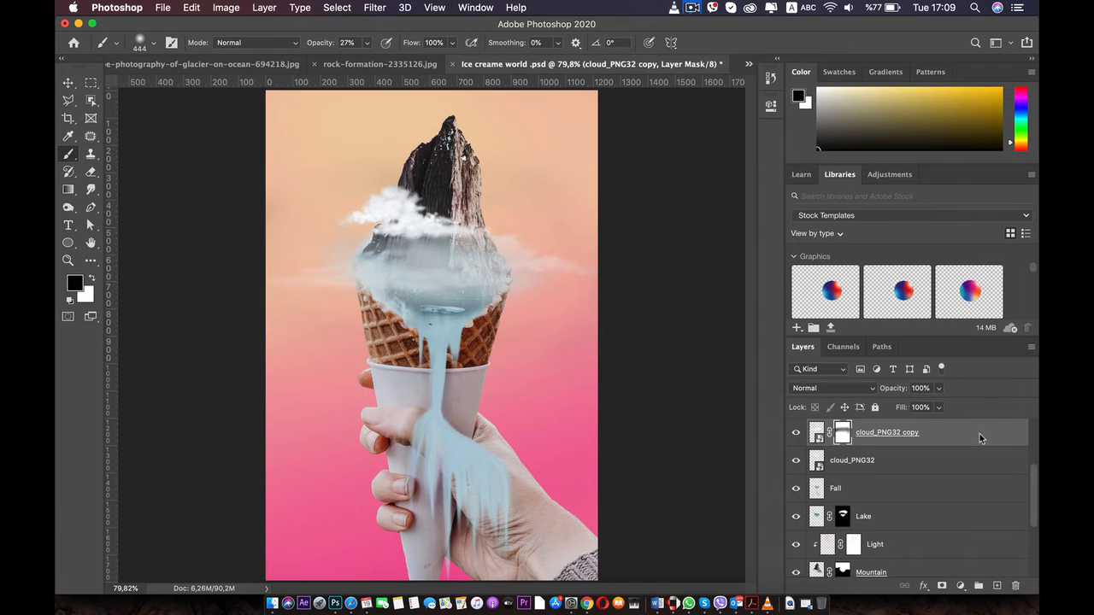
Compare the haze layer on and off, and fade the haze around the cone rim on its mask at 16% brush opacity
scroll(969, 470, "up", 4)
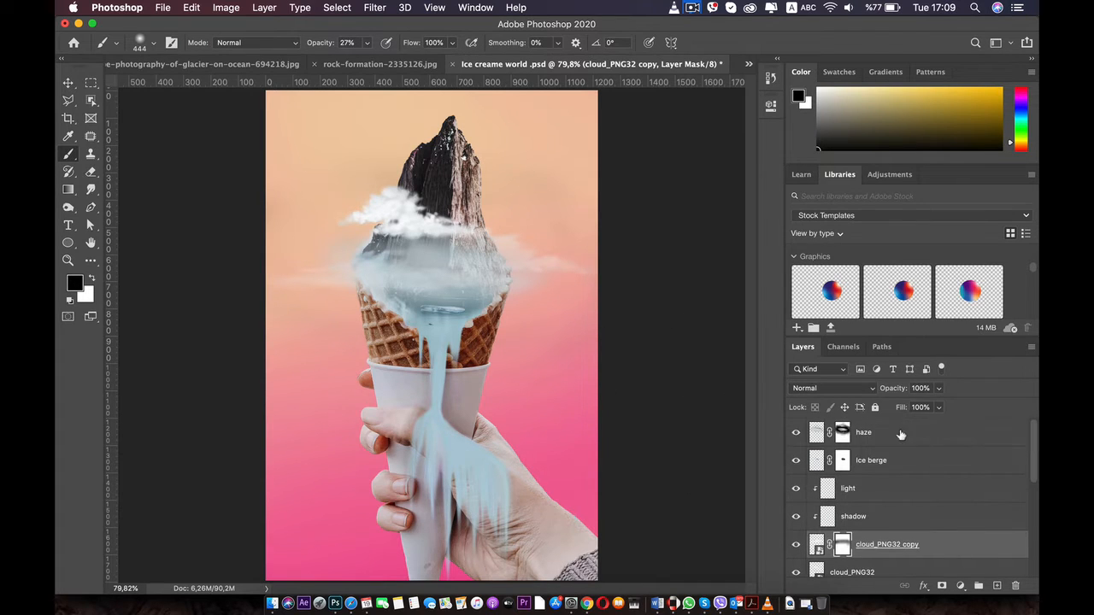
left_click(900, 435)
left_click(796, 433)
left_click(796, 434)
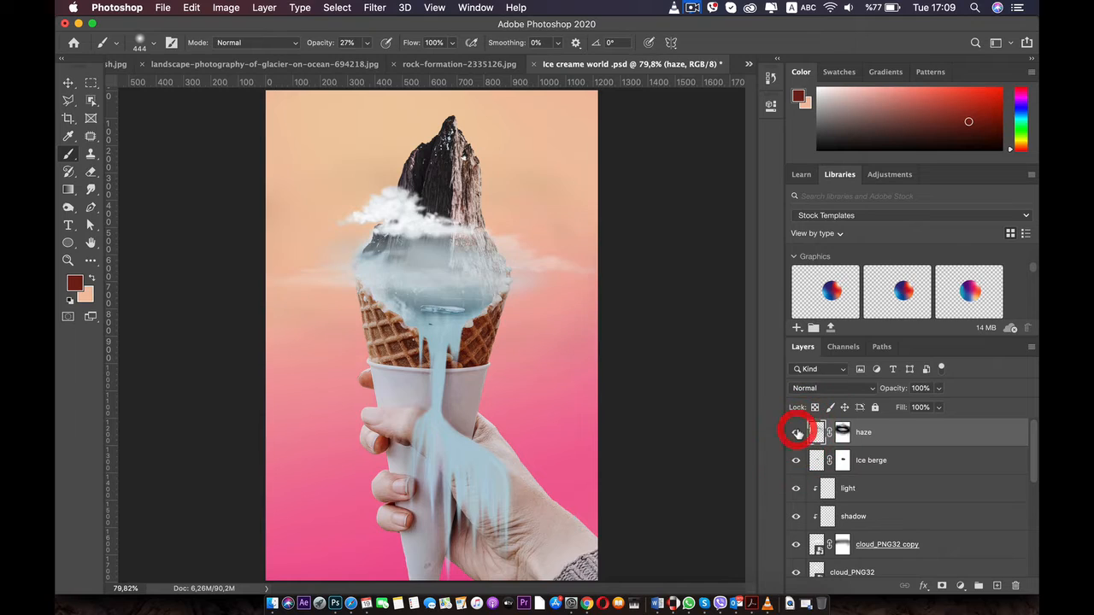
left_click(843, 432)
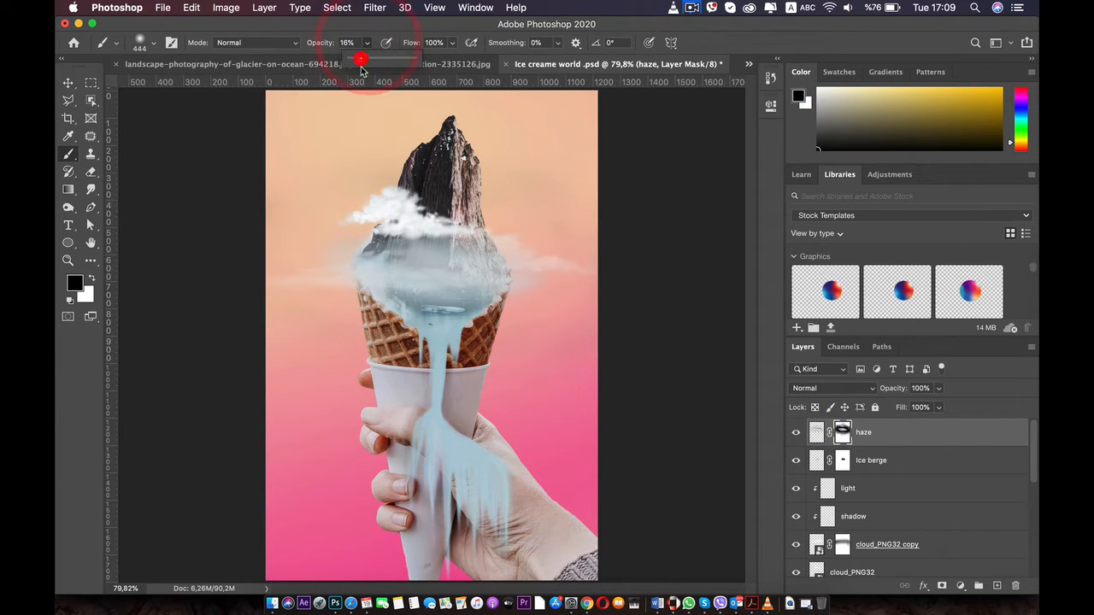
left_click_drag(541, 281, 431, 270)
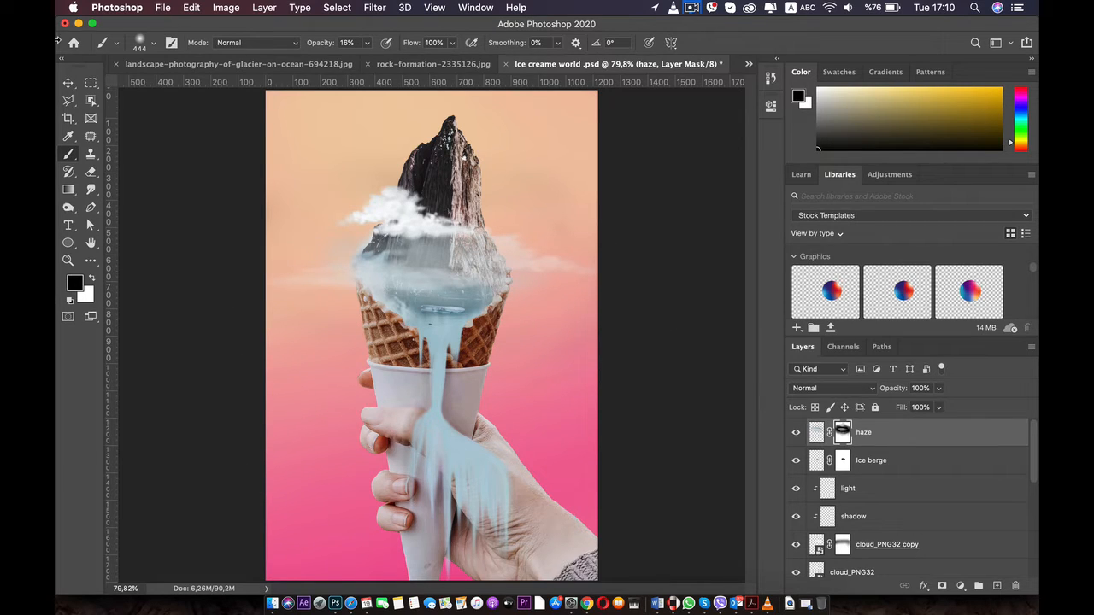
left_click(69, 82)
left_click_drag(504, 287, 420, 288)
key("super+z")
left_click(656, 339)
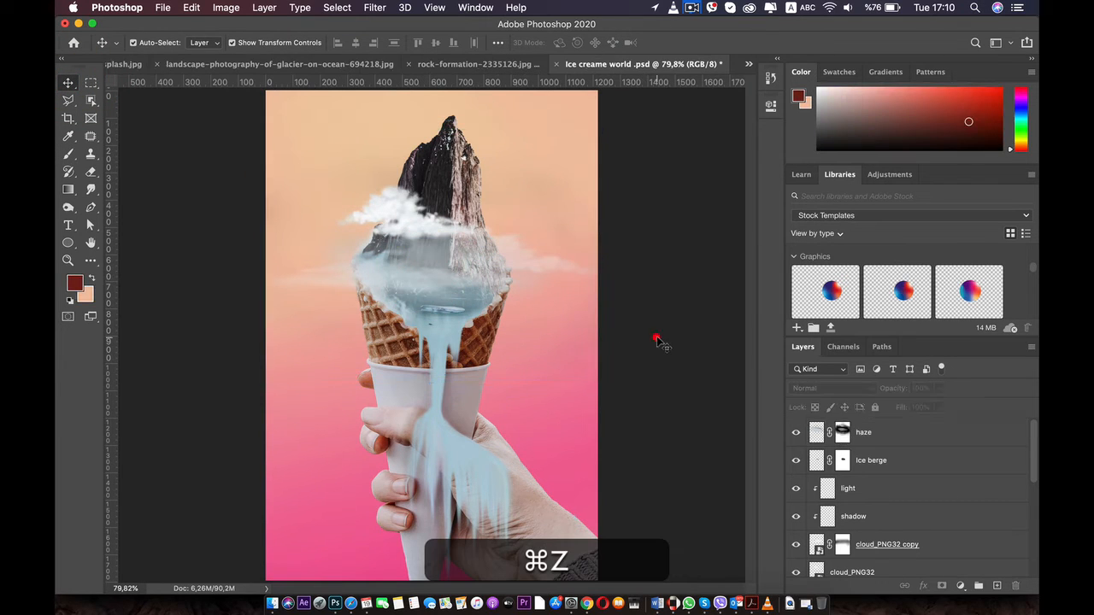
Duplicate the small cloud_PNG32 cloud and place the copy just below it, undoing stray moves of the haze layer
left_click(391, 210)
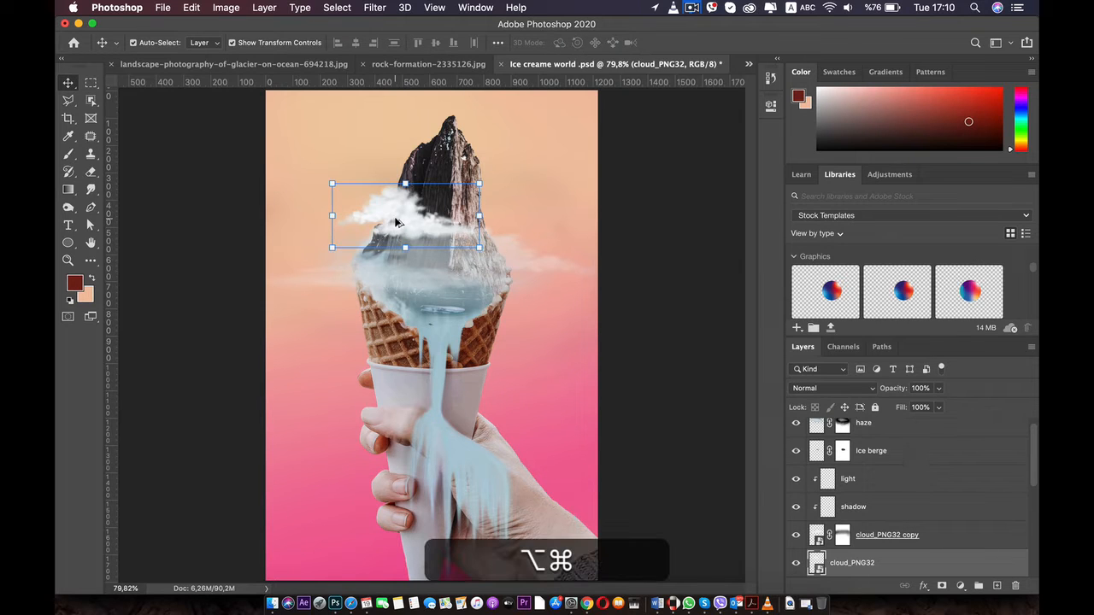
left_click_drag(396, 224, 389, 303)
key("super+z")
key("super+z")
key("super+z")
key("super+z")
key("super+z")
key("super+z")
key("super+z")
key("super+z")
key("super+z")
key("super+z")
key("super+z")
key("super+z")
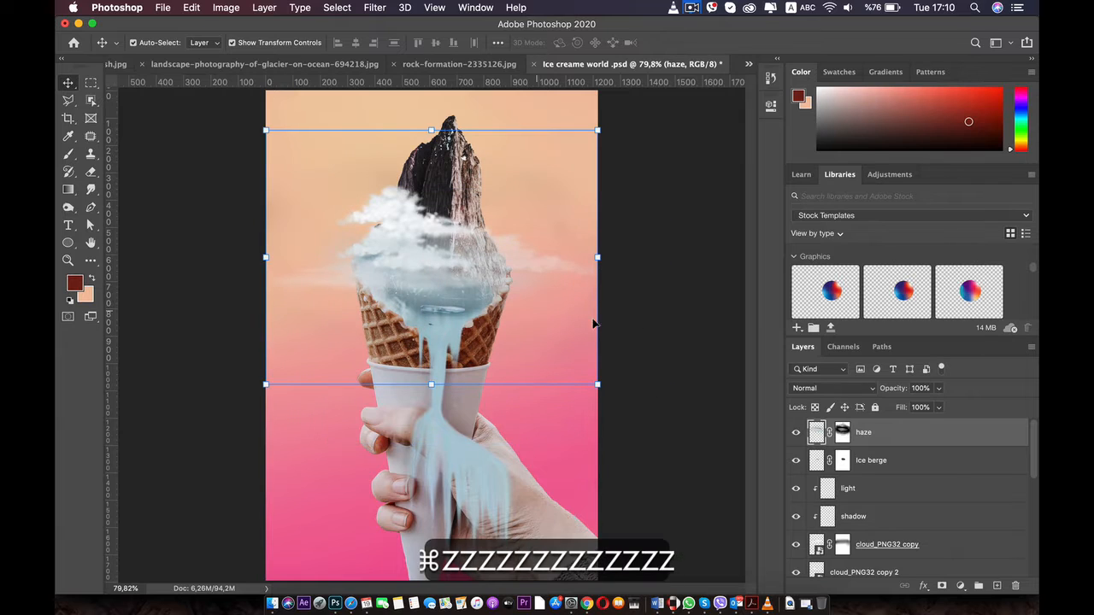
Reorder the original cloud_PNG32 layer to sit beneath the Ice creame layer and above Layer 6, behind the mountain
scroll(880, 470, "down", 2)
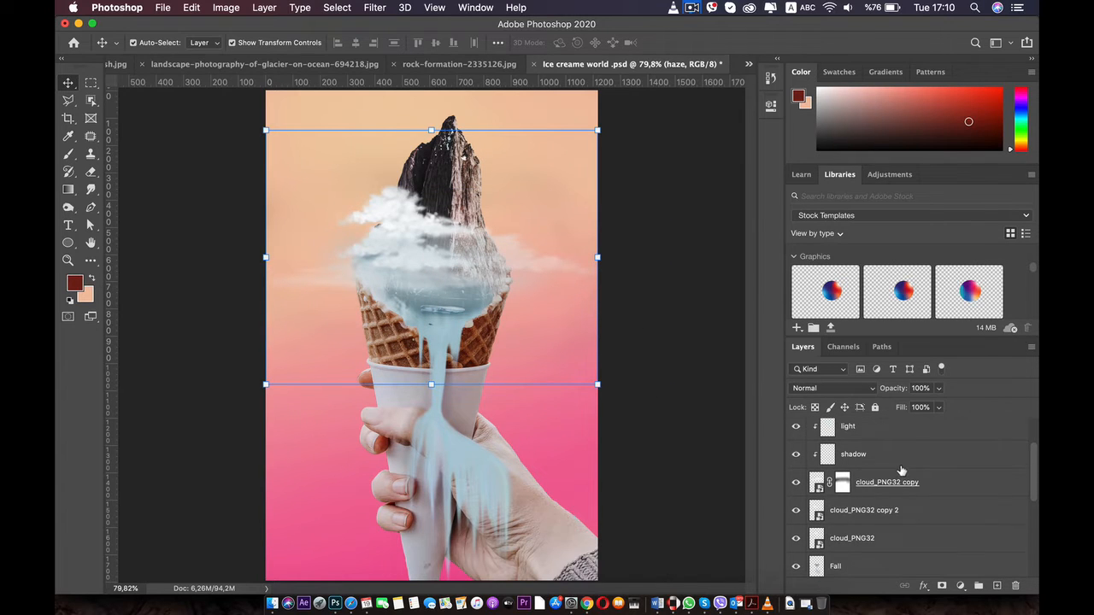
left_click(885, 511)
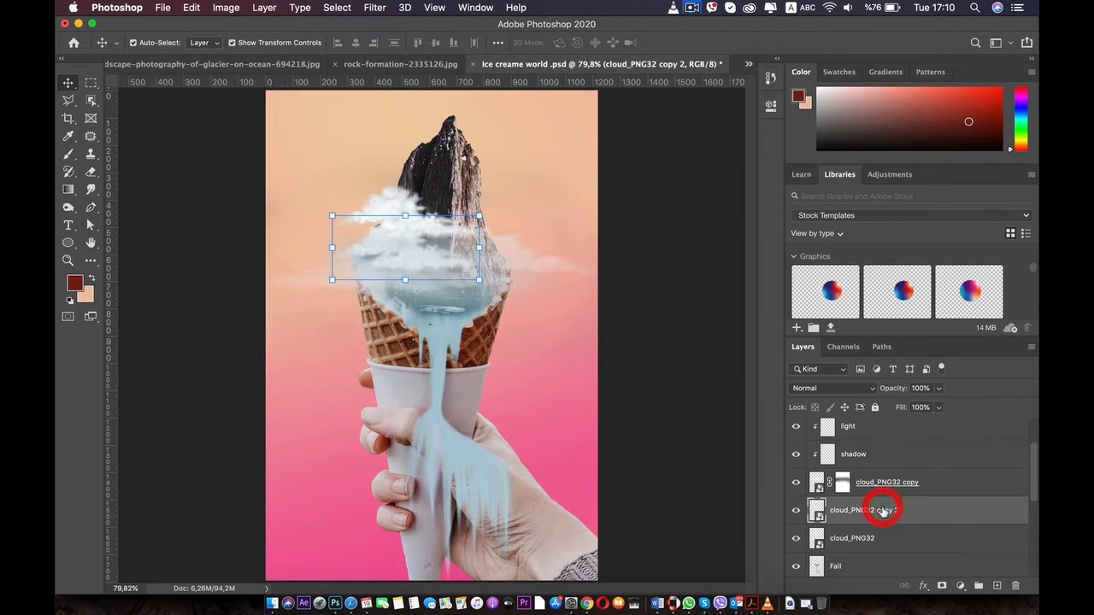
left_click(850, 540)
double_click(891, 536)
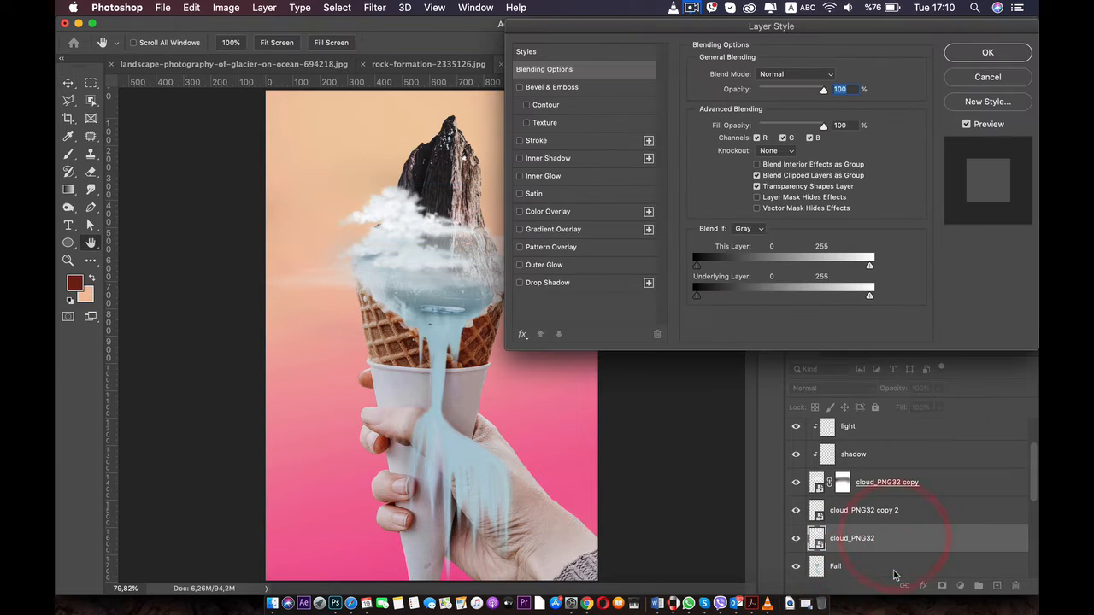
key("Escape")
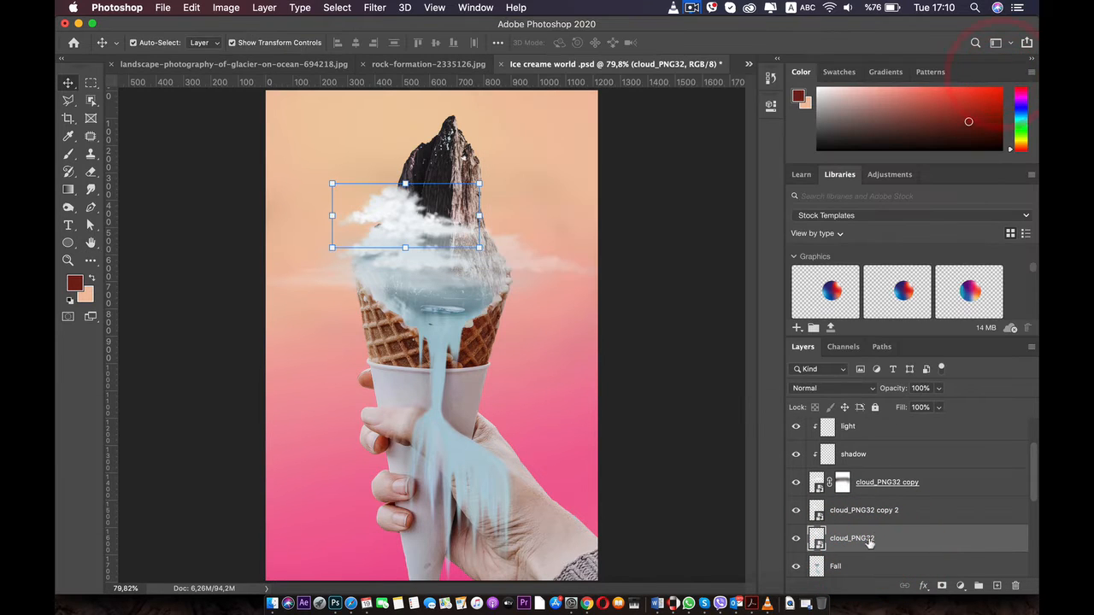
left_click_drag(869, 542, 894, 523)
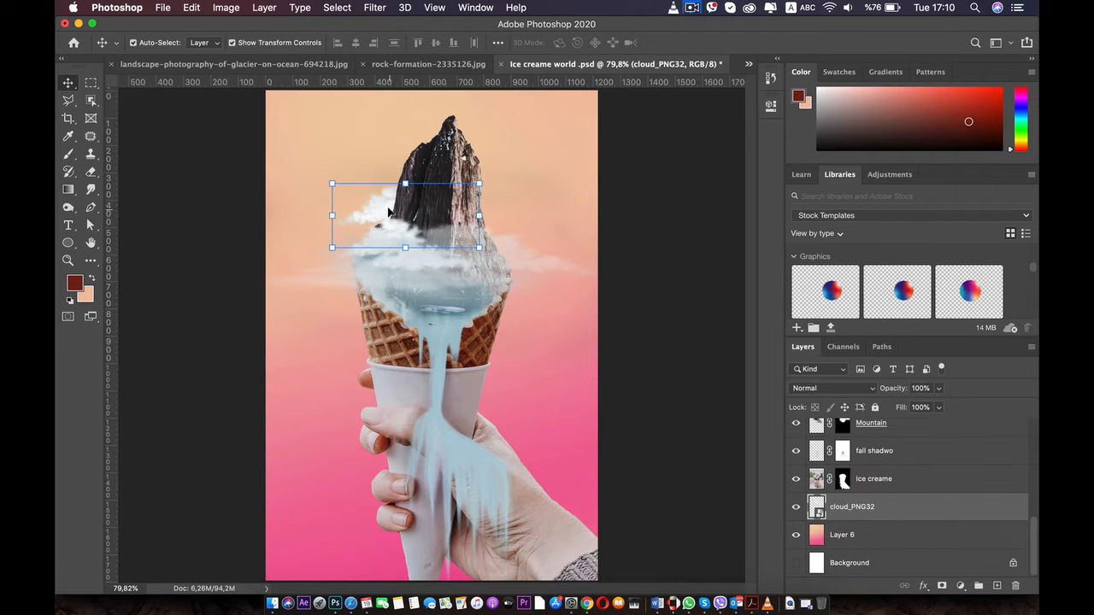
Stretch the cloud_PNG32 cloud behind the mountain to 135.65% width, increase its height, and centre it around the peak
left_click_drag(472, 216, 605, 232)
left_click_drag(469, 183, 468, 168)
left_click_drag(505, 224, 466, 226)
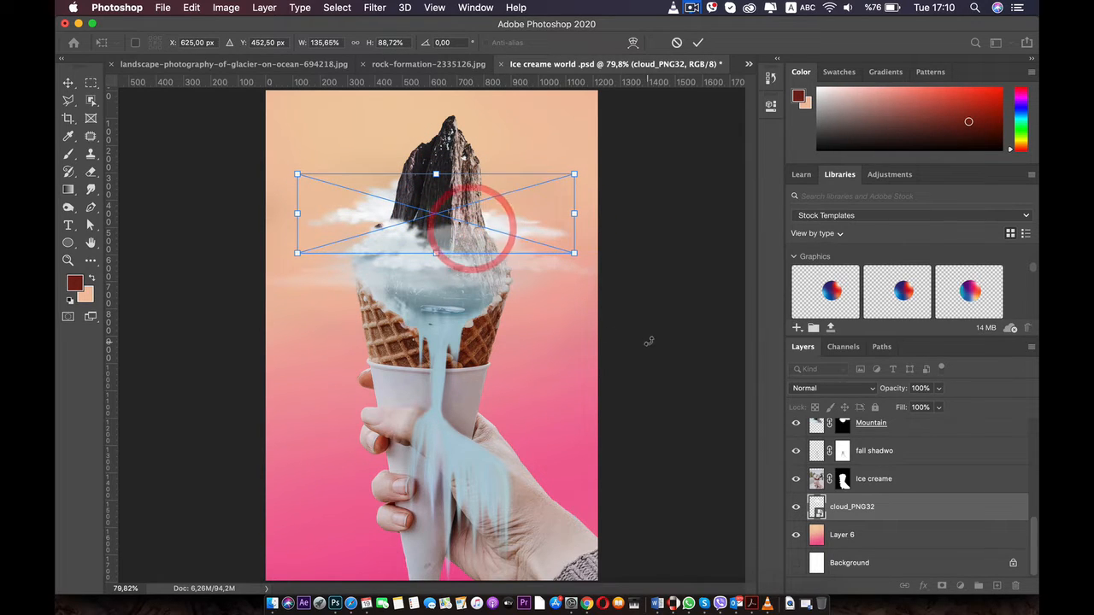
left_click_drag(435, 174, 436, 166)
double_click(429, 181)
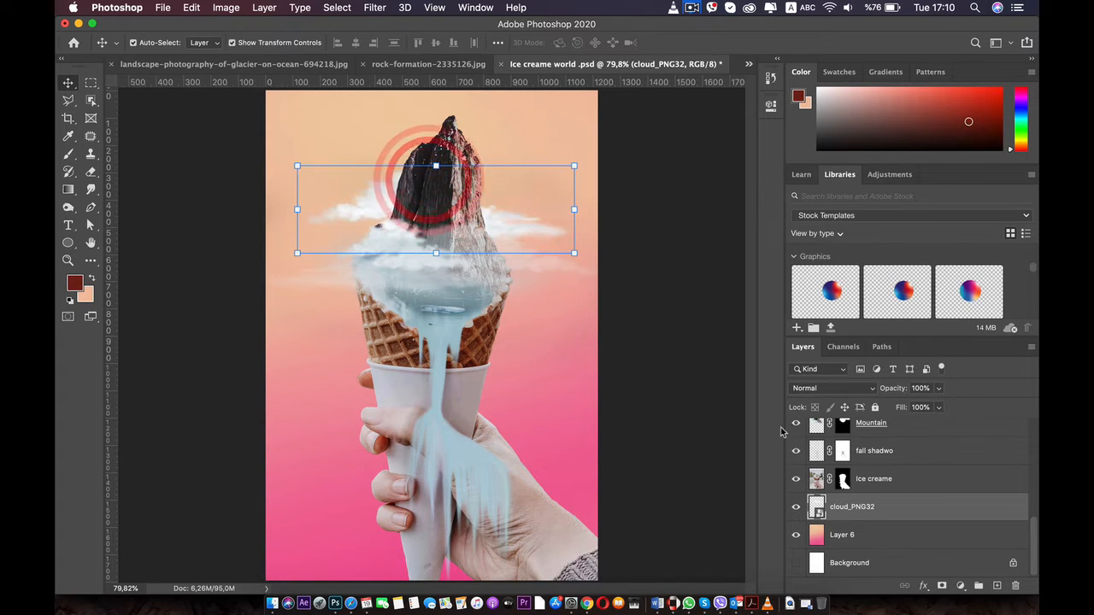
Add a layer mask to cloud_PNG32 and fade the cloud's left part with the black 444 px brush at 16% opacity
left_click(942, 586)
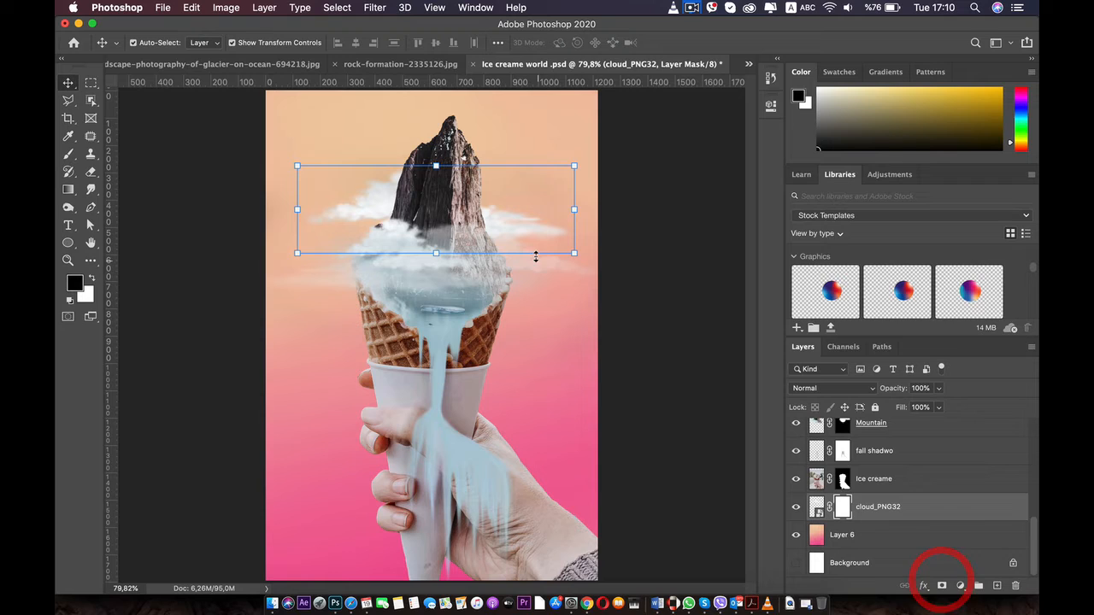
left_click(67, 155)
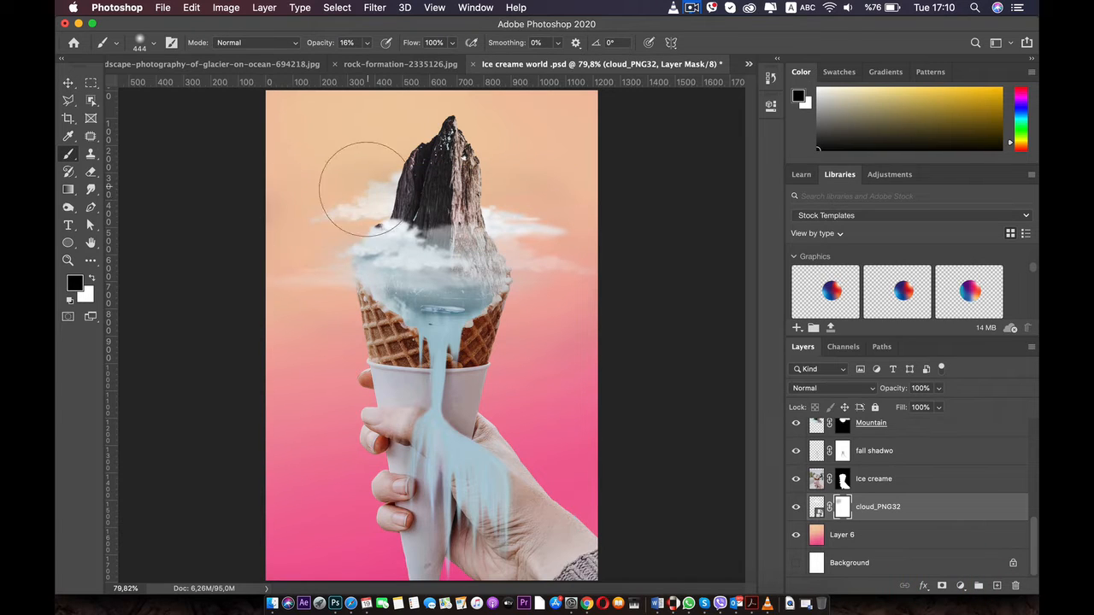
left_click_drag(442, 81, 342, 160)
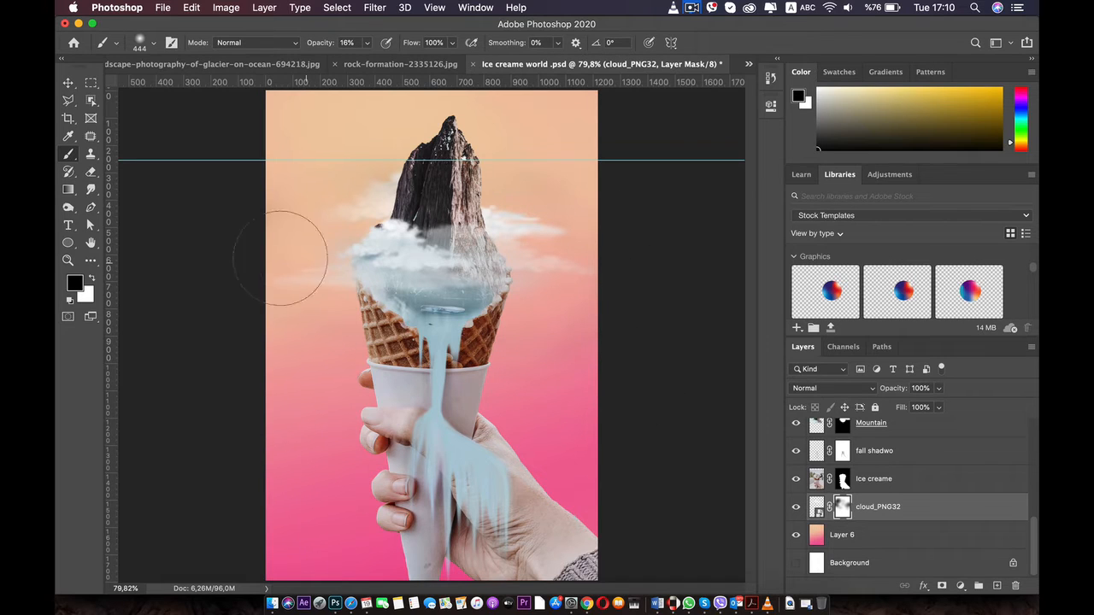
Fade the right end of the cloud_PNG32 copy cloud on its layer mask with the black 444 px brush at 16% opacity
scroll(867, 500, "up", 5)
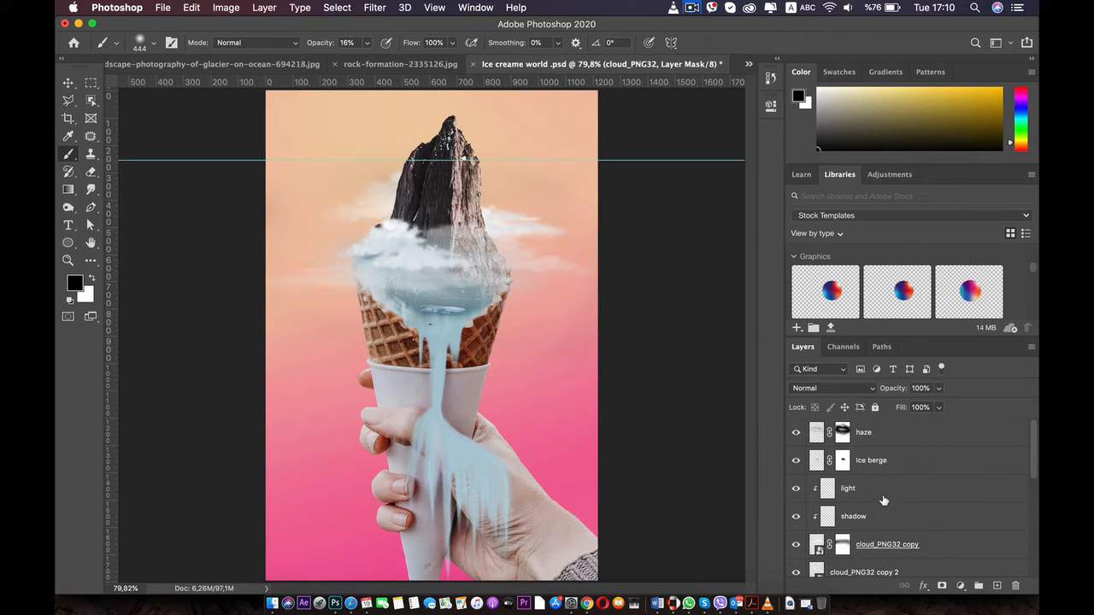
left_click(848, 537)
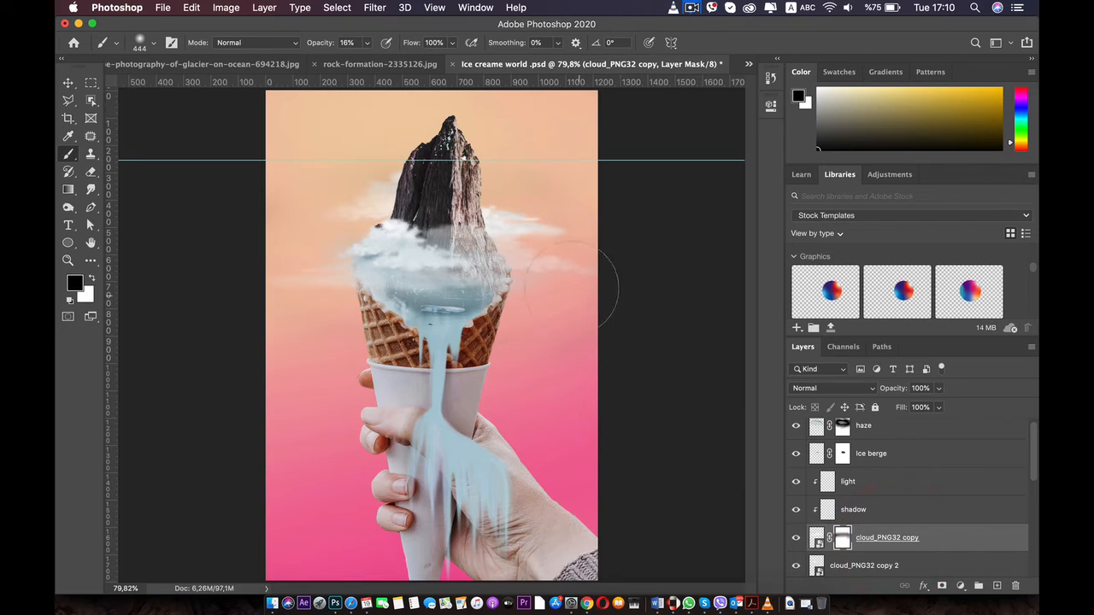
left_click_drag(548, 269, 594, 261)
Raise the cloud_PNG32 copy 2 cloud across the front of the mountain and widen it to 79.31%
left_click(67, 82)
left_click(381, 247)
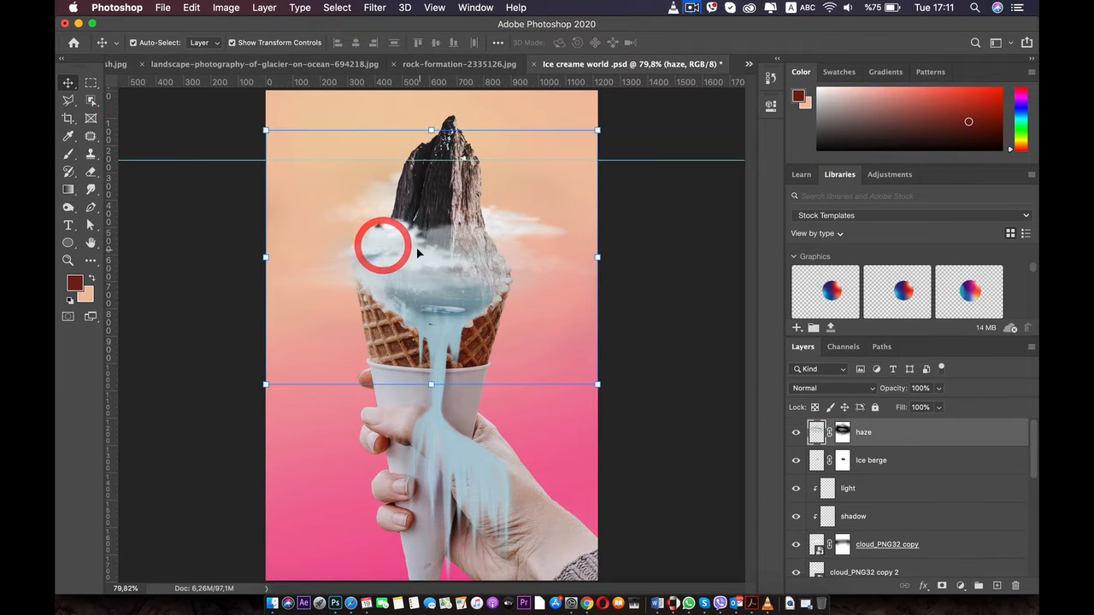
left_click(393, 224)
left_click_drag(395, 224, 398, 204)
left_click_drag(480, 218, 489, 215)
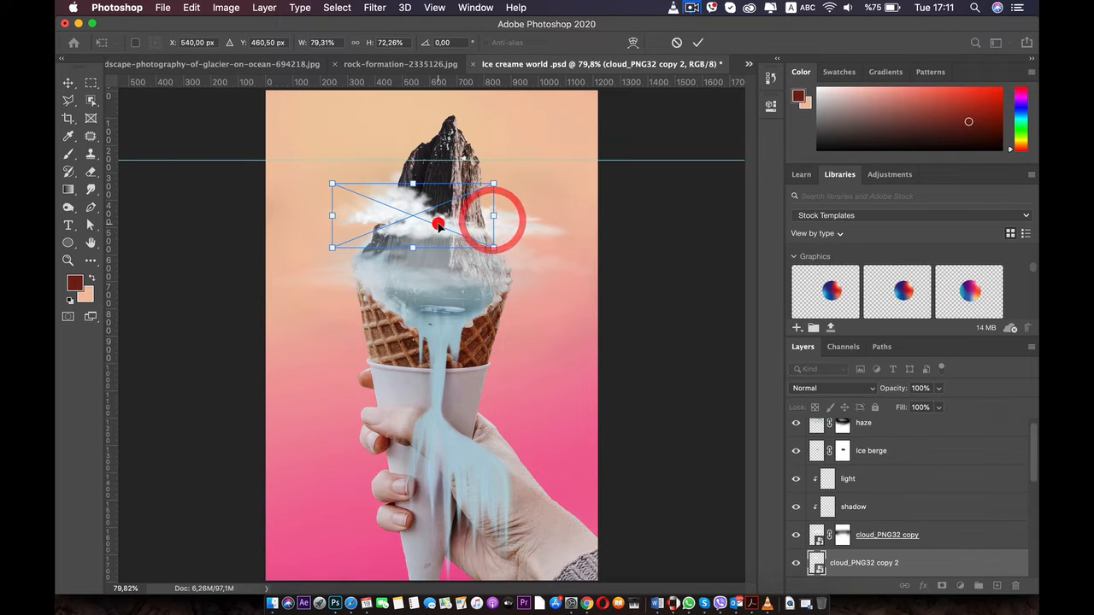
double_click(427, 202)
left_click(313, 334)
left_click(420, 286)
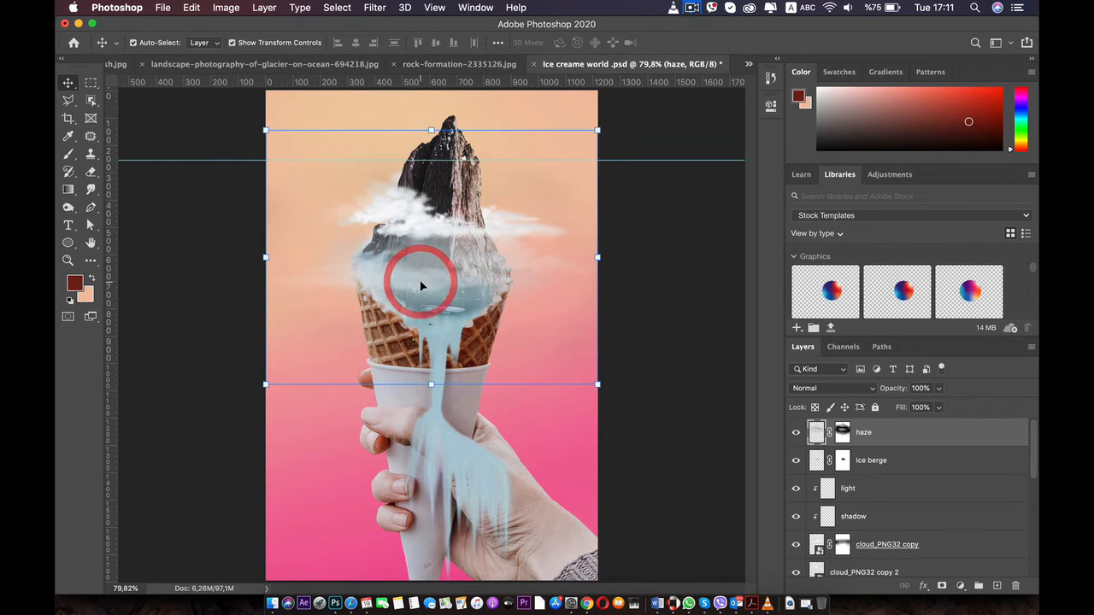
left_click(425, 274)
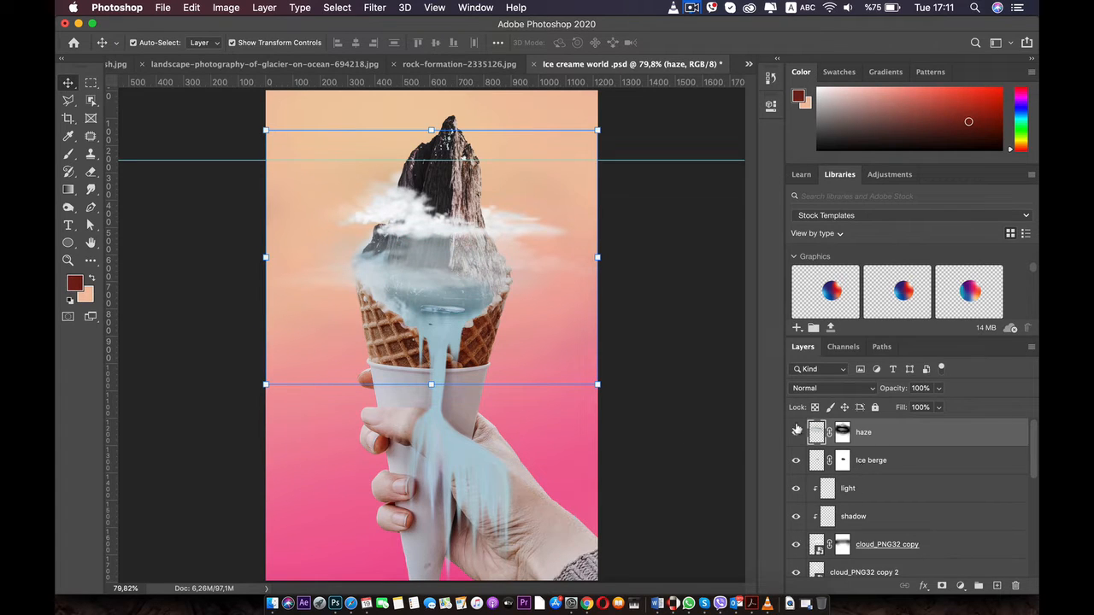
left_click_drag(436, 280, 434, 541)
key("ctrl+z")
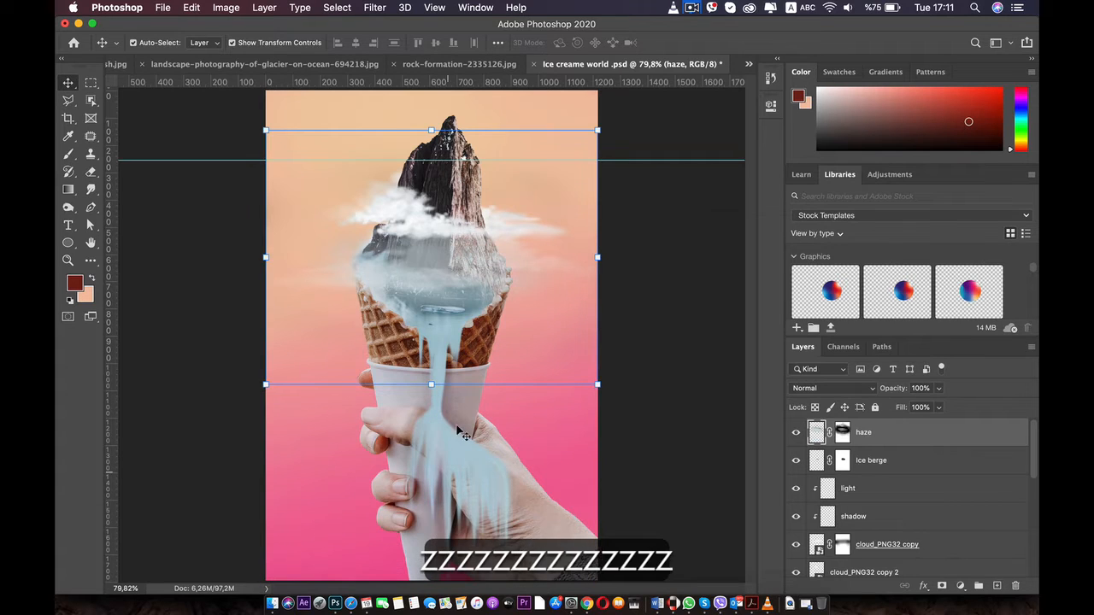
Fade the haze further on its layer mask with the black 444 px brush at 16% opacity, and remove the stray horizontal guide
left_click(843, 432)
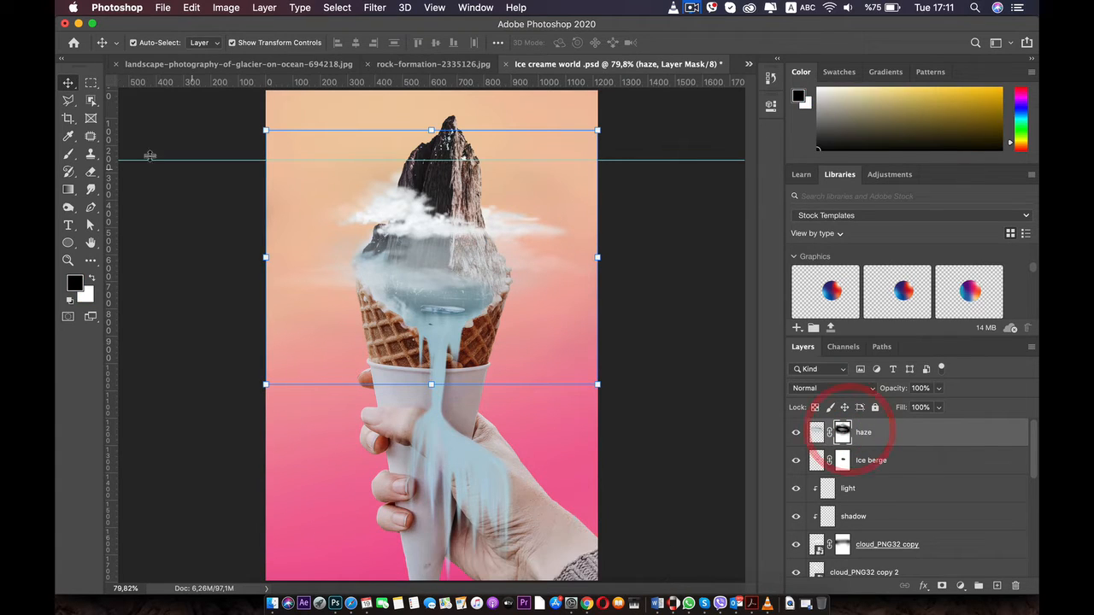
left_click(68, 154)
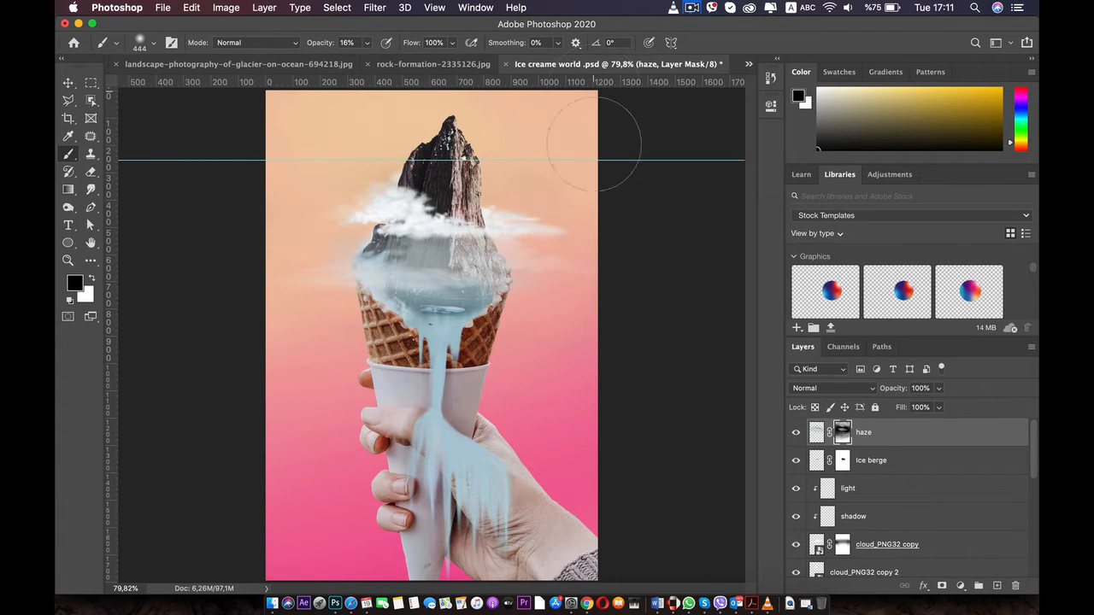
left_click(67, 82)
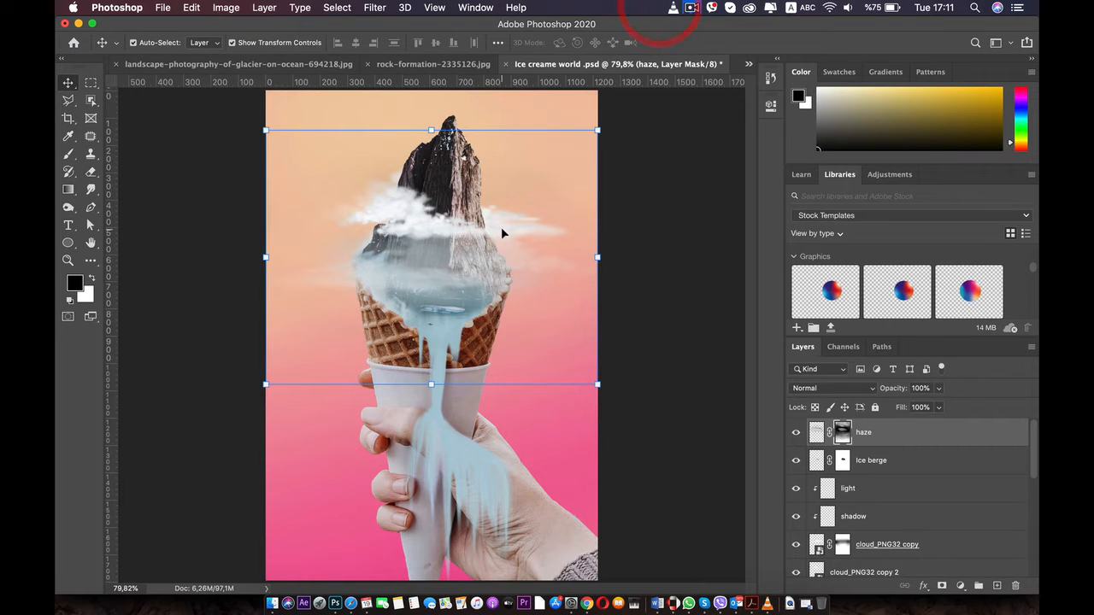
scroll(502, 234, "down", 4)
left_click(636, 249)
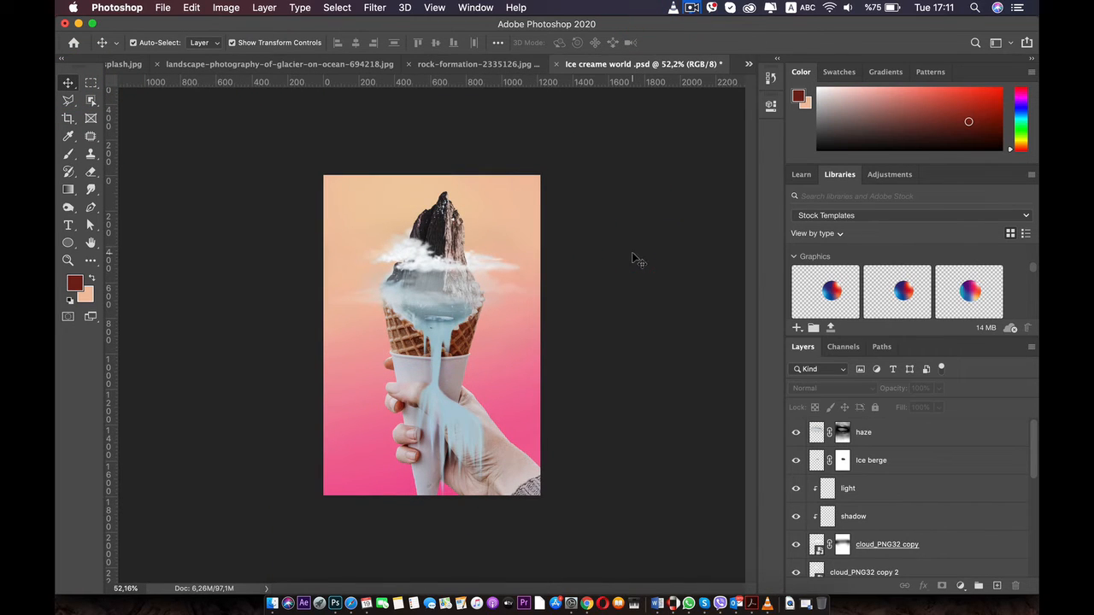
Move the cloud_PNG32 copy 2 cloud slightly lower over the base of the mountain
key("super+0")
left_click(418, 227)
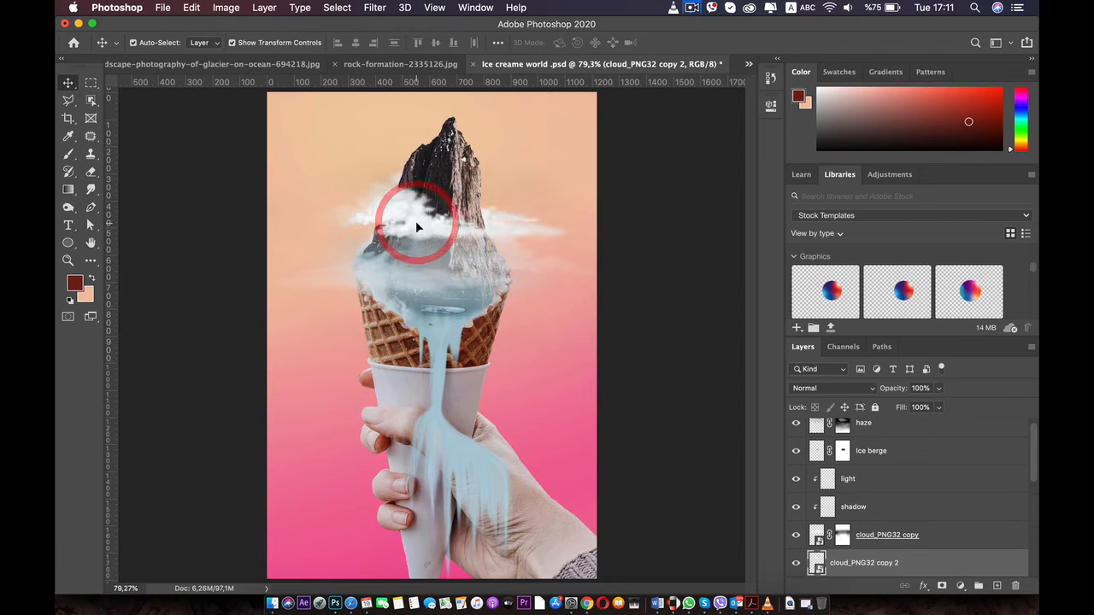
left_click_drag(417, 226, 427, 264)
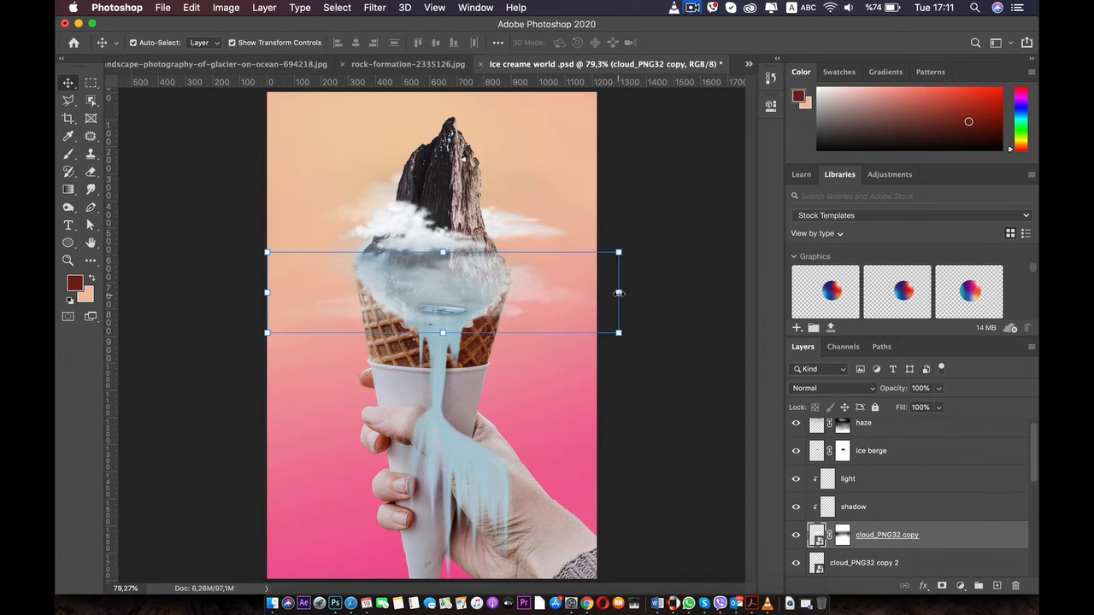
Narrow the cloud_PNG32 copy cloud to 73.31% width and move it up onto the mountain's base, beneath the smaller white cloud
left_click_drag(619, 293, 520, 295)
left_click_drag(405, 285, 448, 249)
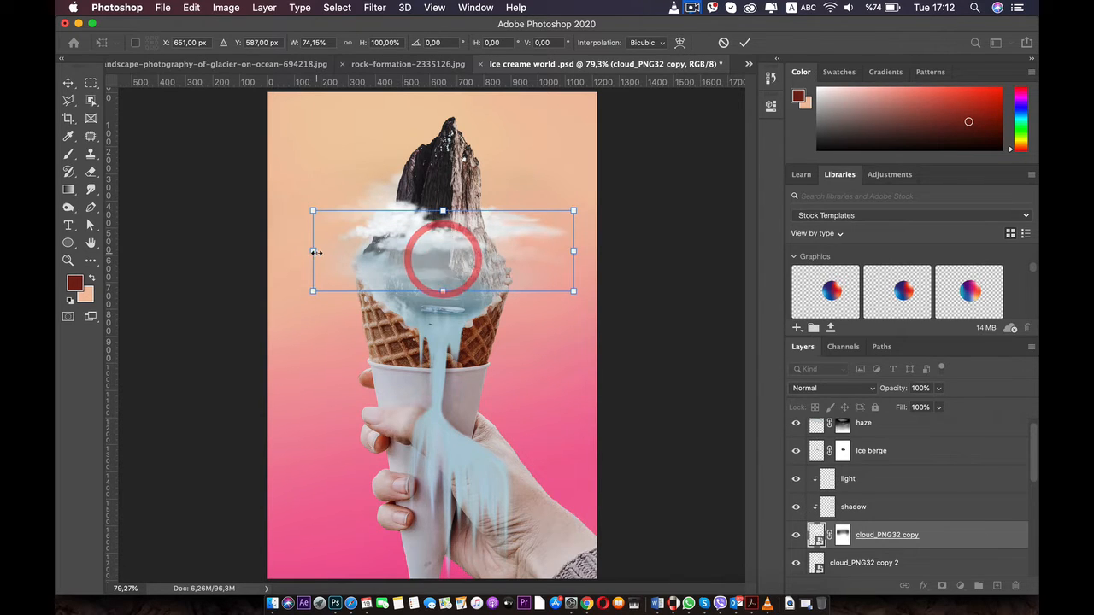
mouse_move(313, 254)
left_mouse_down()
mouse_move(345, 253)
mouse_move(317, 249)
left_mouse_up()
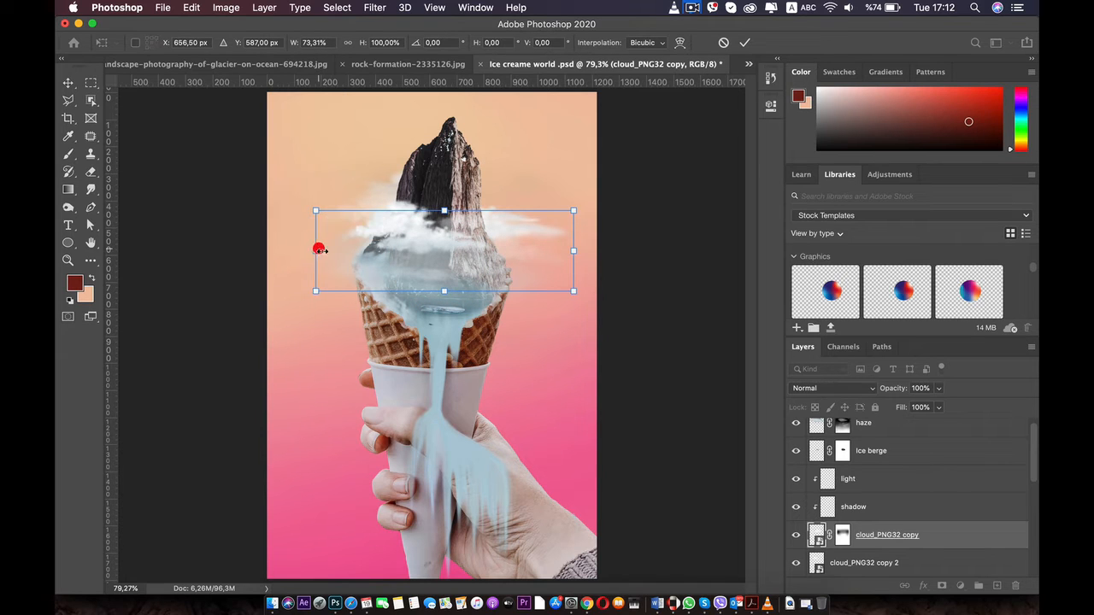
left_click_drag(378, 279, 378, 275)
double_click(378, 269)
left_click(240, 318)
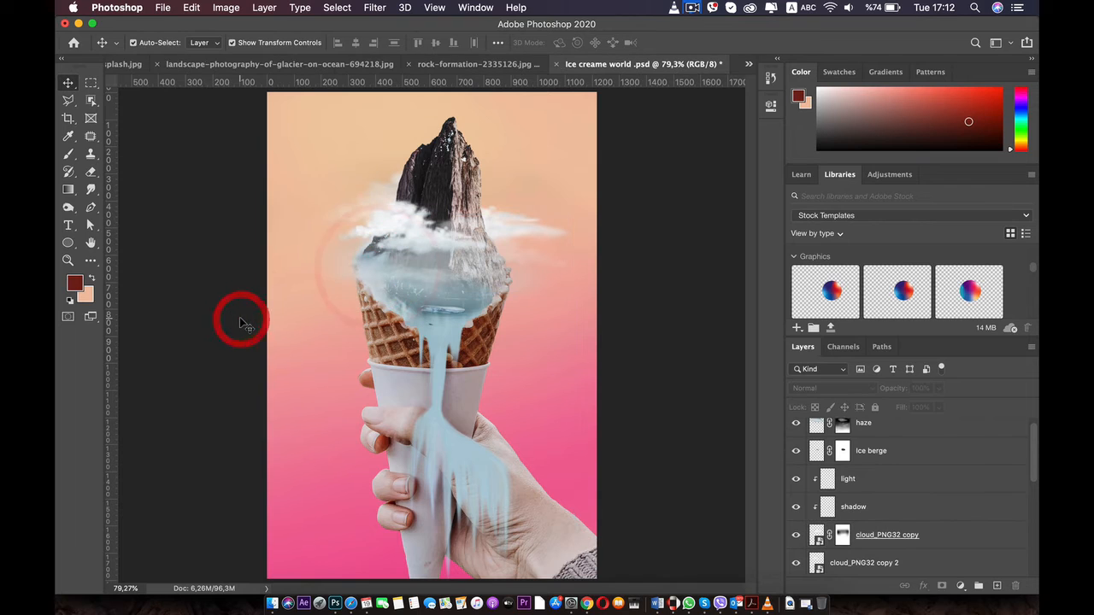
scroll(240, 318, "down", 2)
scroll(240, 317, "down", 1)
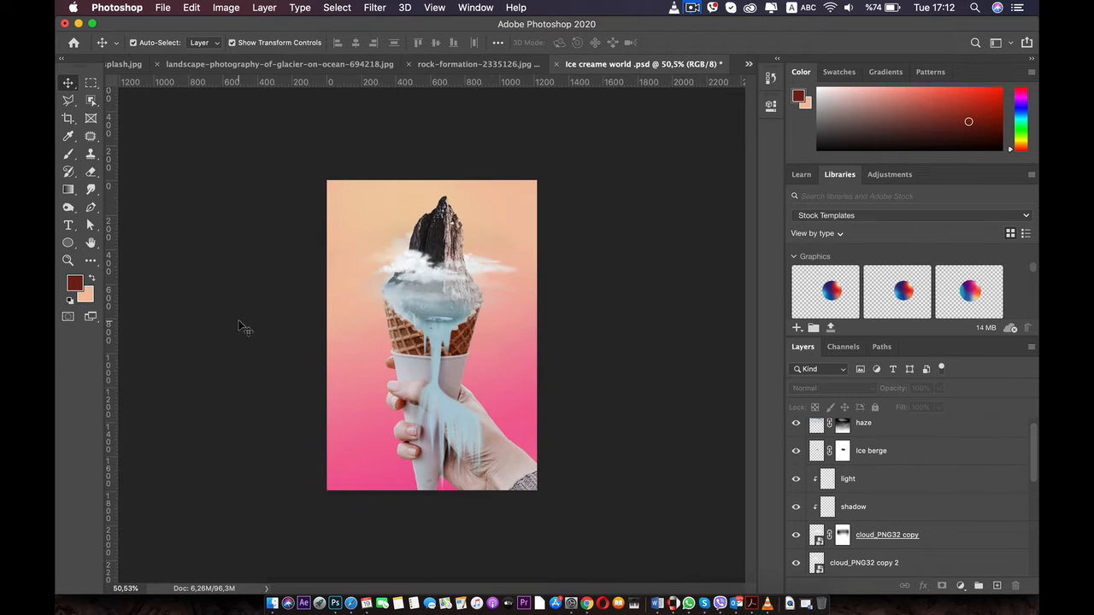
Narrow the cloud_PNG32 cloud behind the mountain by pulling its right side inward
scroll(252, 318, "up", 3)
left_click(518, 239)
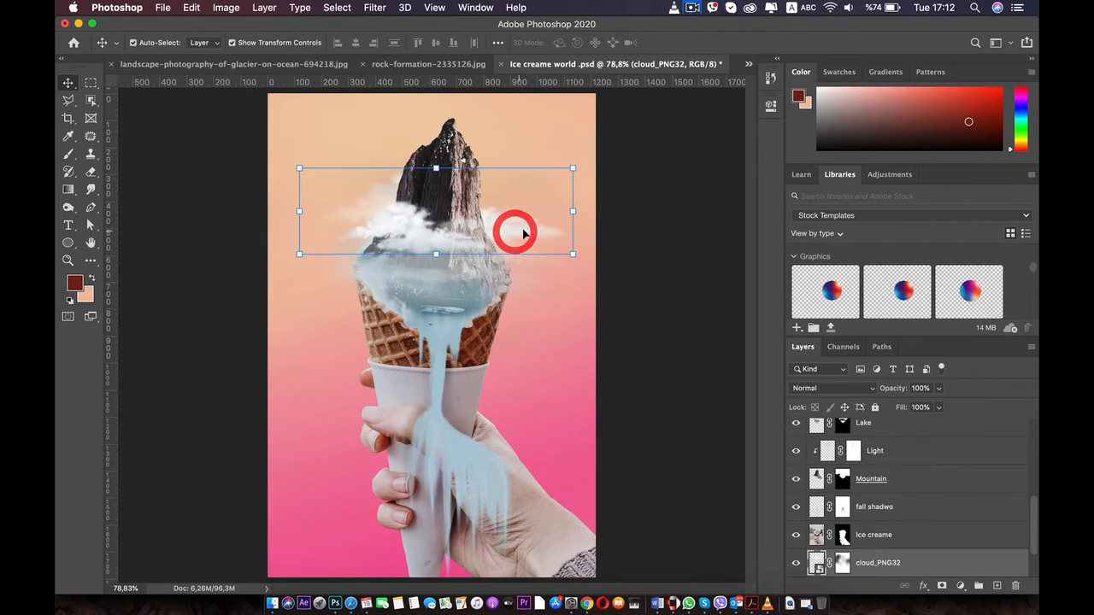
left_click_drag(562, 213, 543, 214)
double_click(527, 218)
left_click(647, 267)
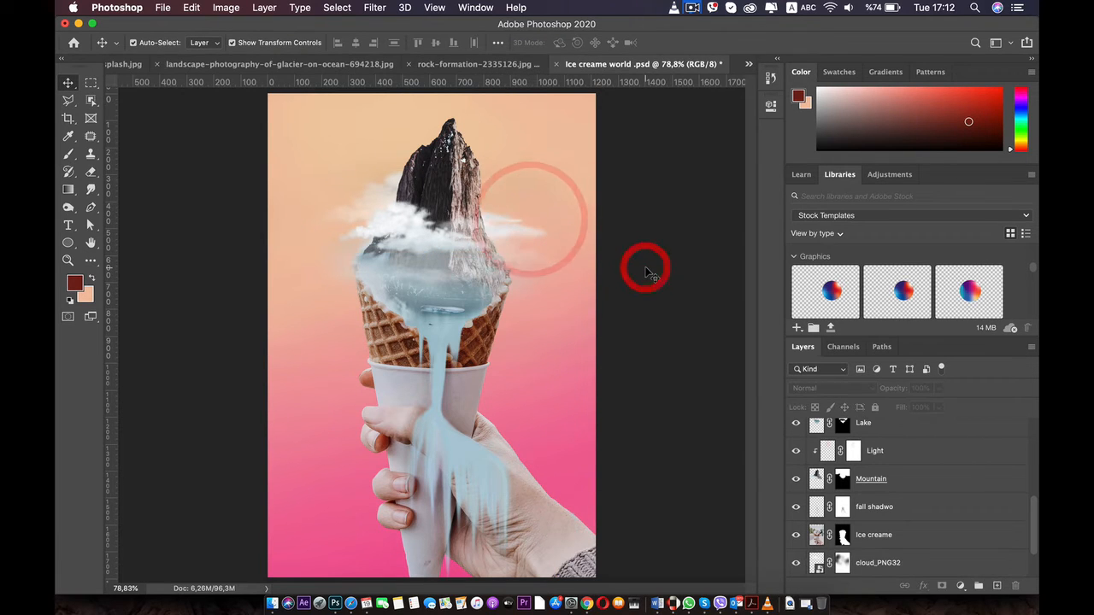
scroll(645, 268, "down", 5)
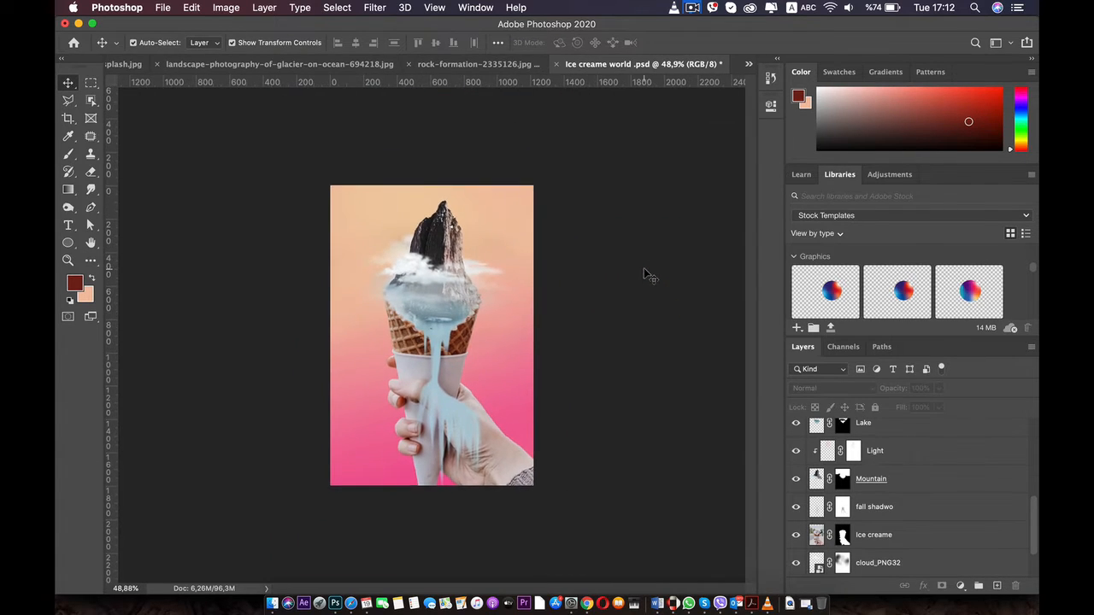
scroll(639, 272, "down", 1)
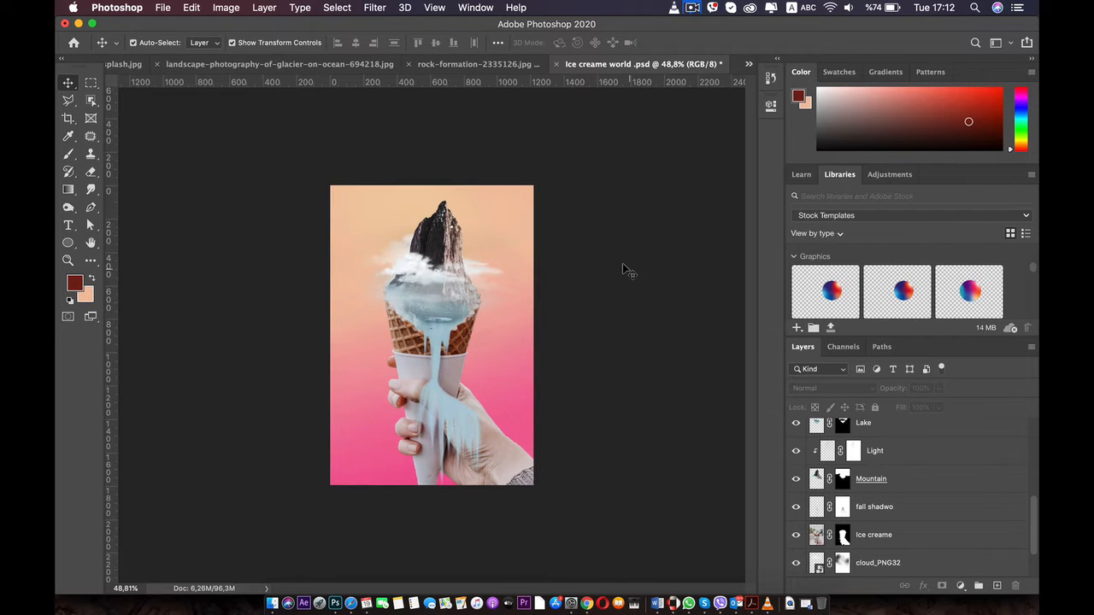
scroll(609, 286, "up", 3)
left_click(447, 315, "super")
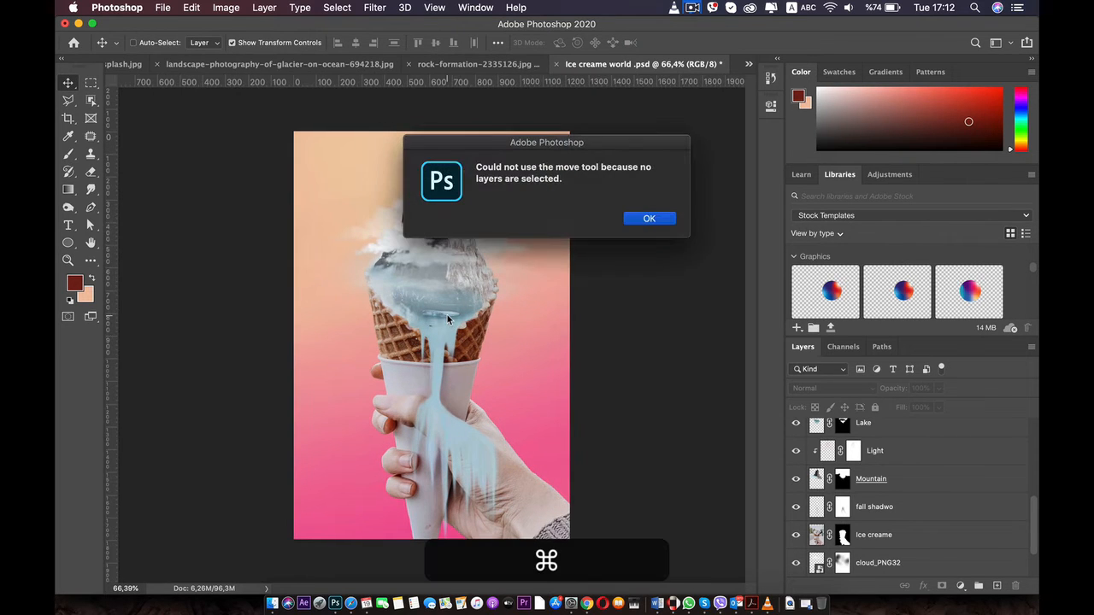
left_click(640, 220)
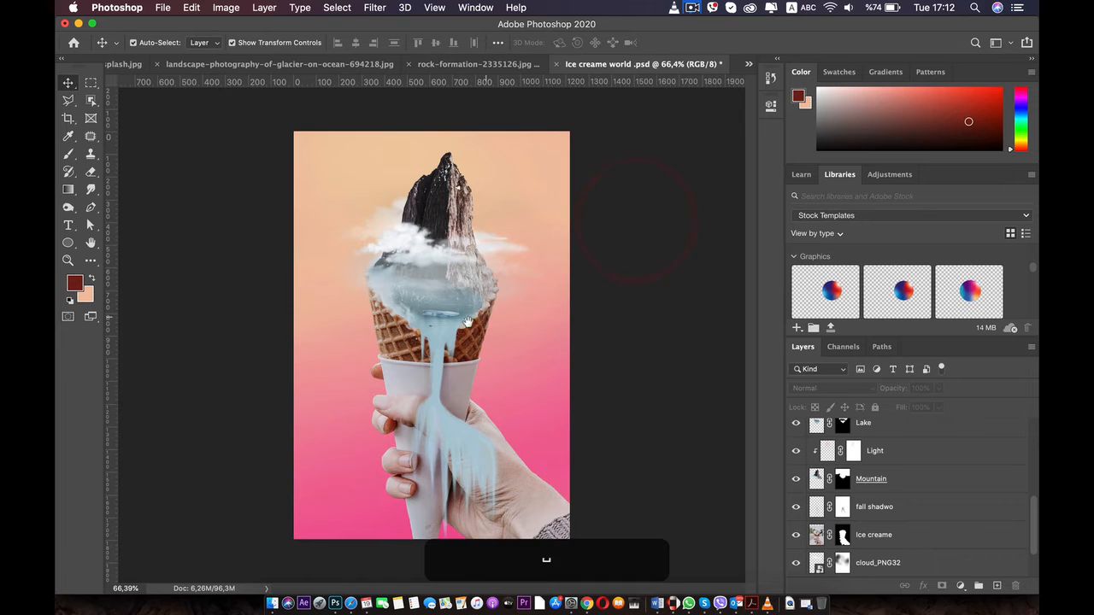
left_click(446, 231)
scroll(420, 384, "up", 5)
left_click_drag(419, 432, 400, 274)
scroll(395, 293, "up", 3)
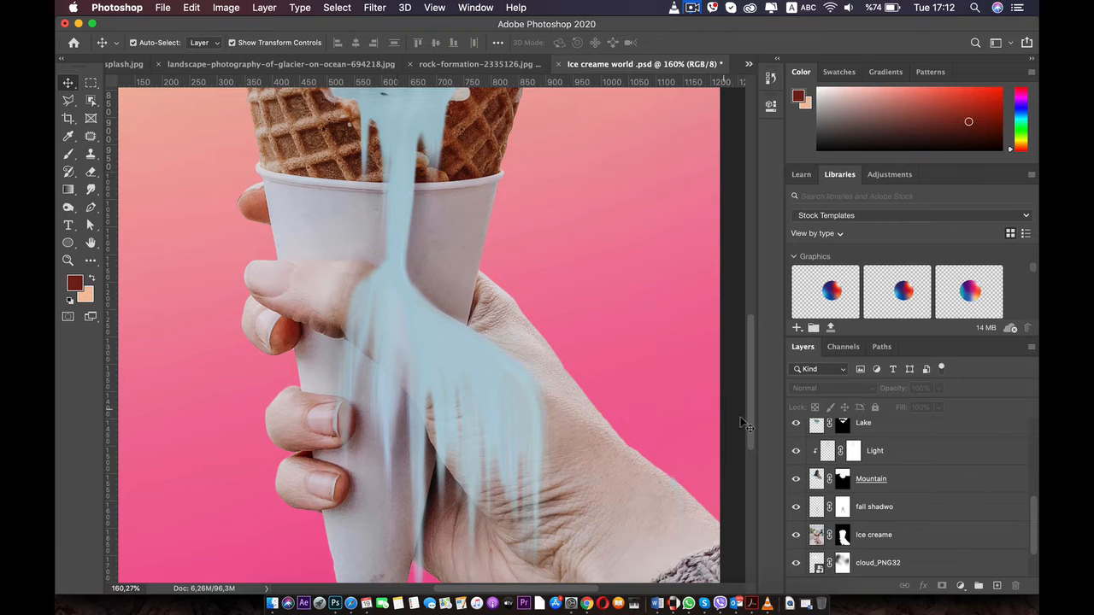
Reorder the cloud_PNG32 copy and cloud_PNG32 copy 2 layers together to sit directly above the Ice berge layer
scroll(861, 489, "up", 3)
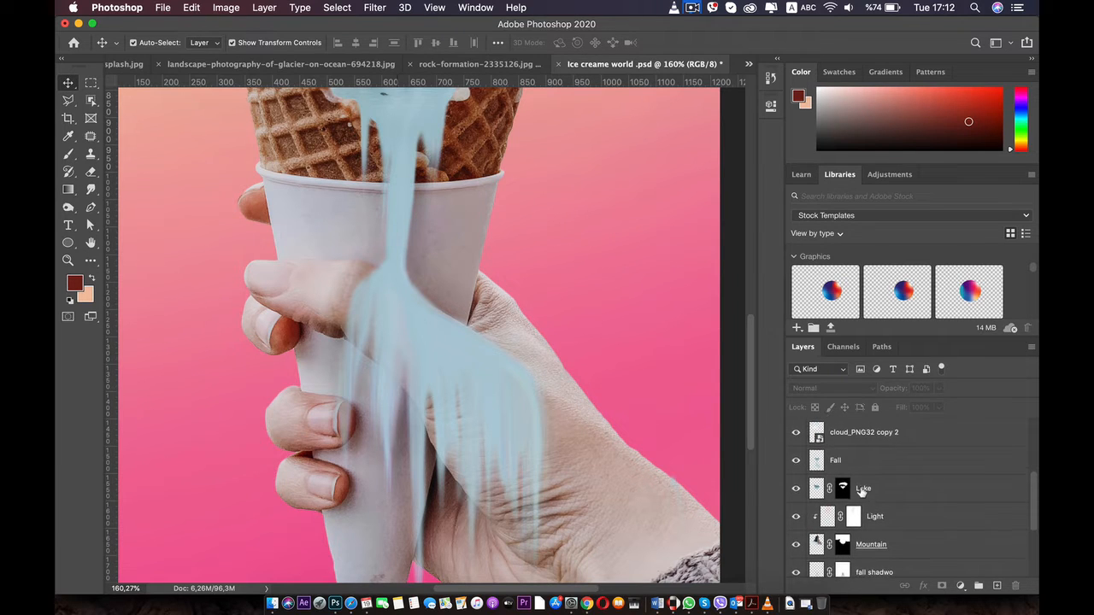
scroll(861, 489, "up", 1)
scroll(860, 489, "up", 1)
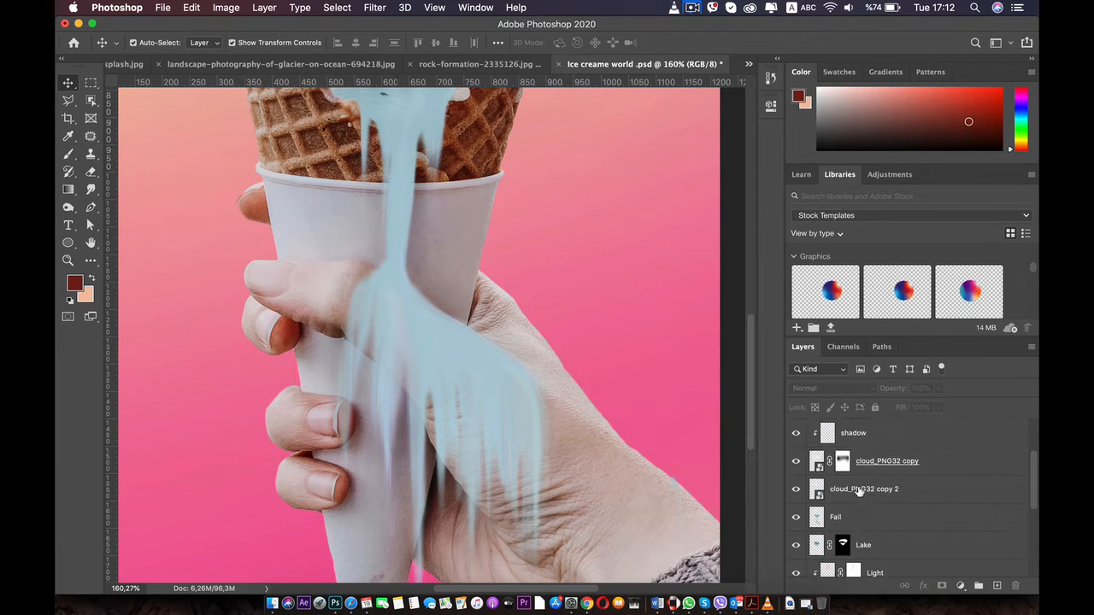
left_click(860, 491)
left_click(935, 461, "shift")
scroll(931, 471, "up", 1)
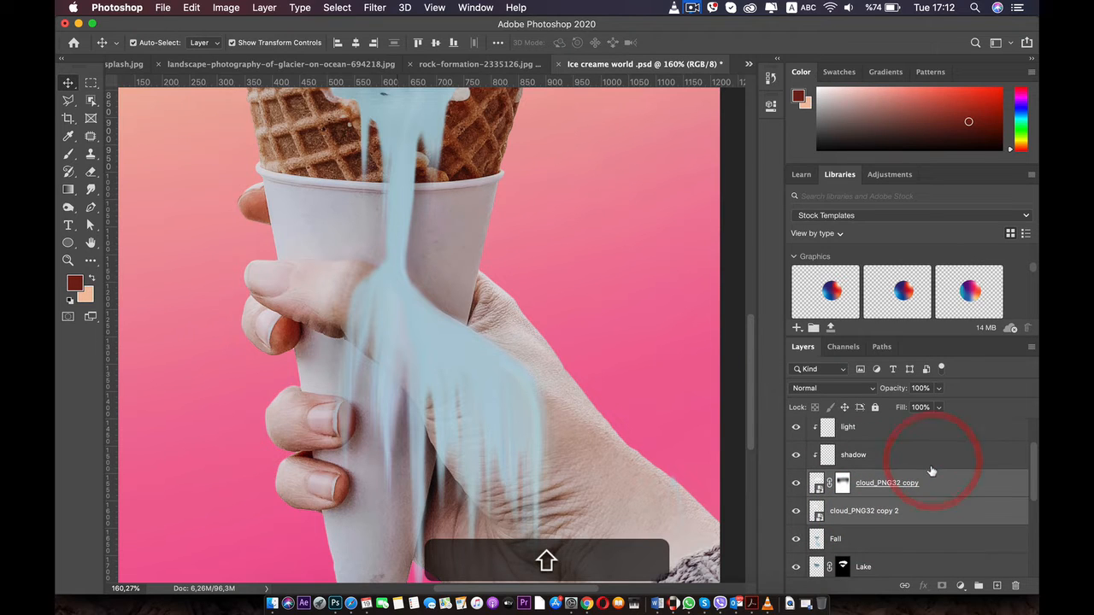
left_click_drag(919, 493, 930, 433)
scroll(632, 335, "down", 4)
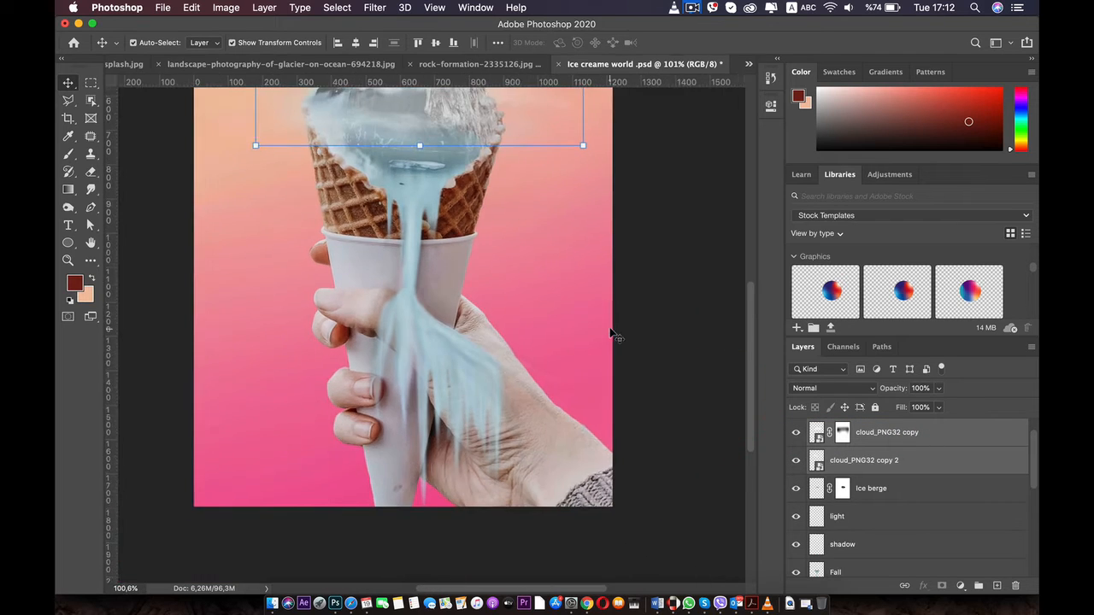
left_click(672, 335)
scroll(671, 336, "down", 2)
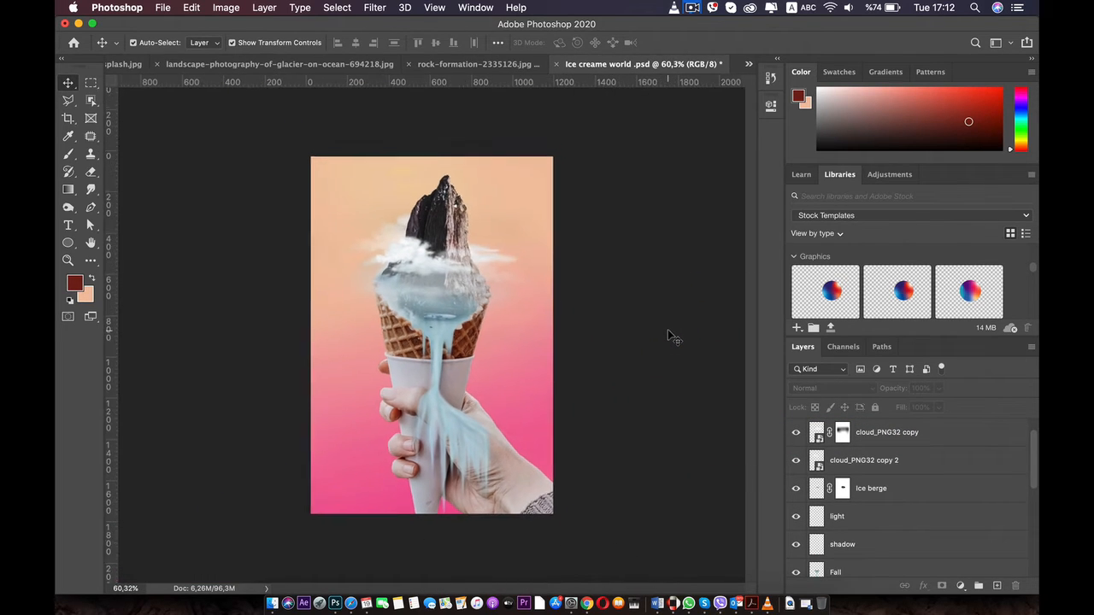
scroll(670, 336, "up", 5)
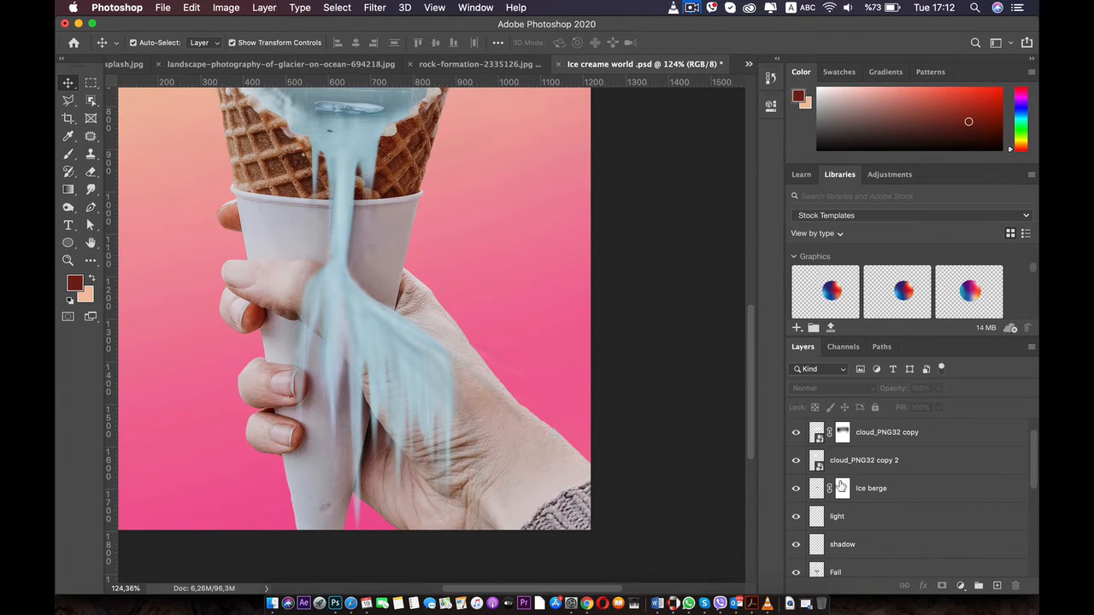
Clip the shadow and light layers to the Fall layer, and deselect all layers
scroll(870, 495, "up", 1)
scroll(872, 497, "down", 2)
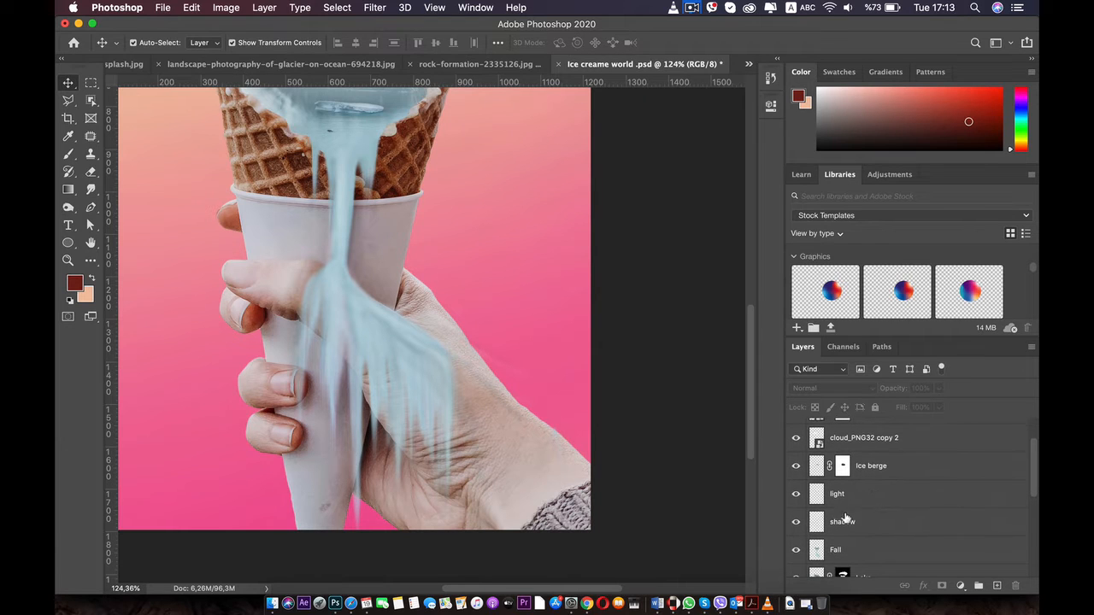
left_click(844, 518)
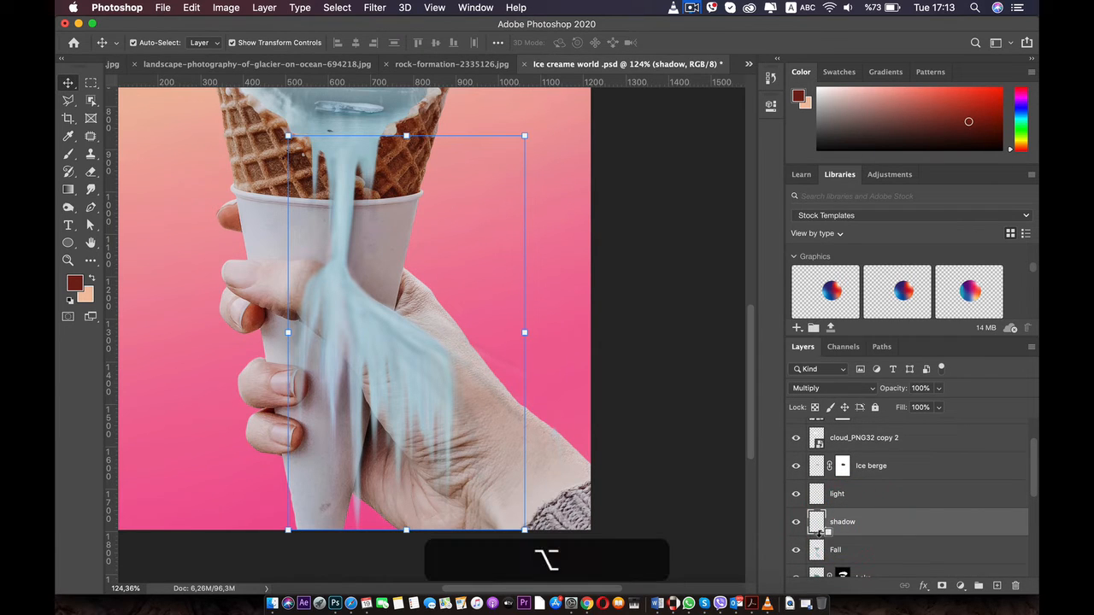
left_click(819, 533, "alt")
left_click(816, 506, "alt")
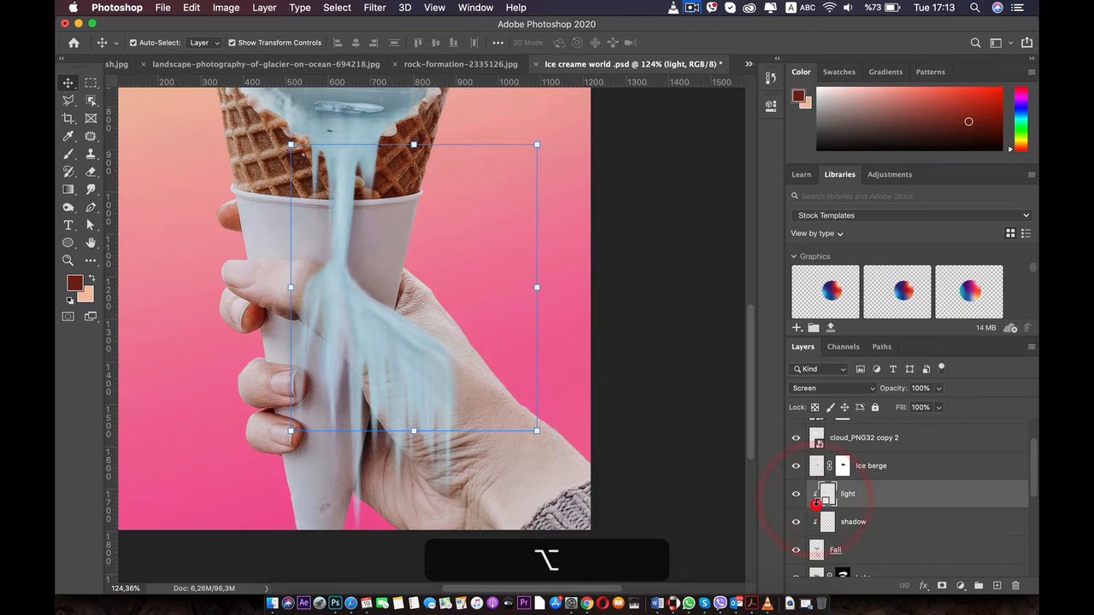
scroll(642, 462, "down", 5)
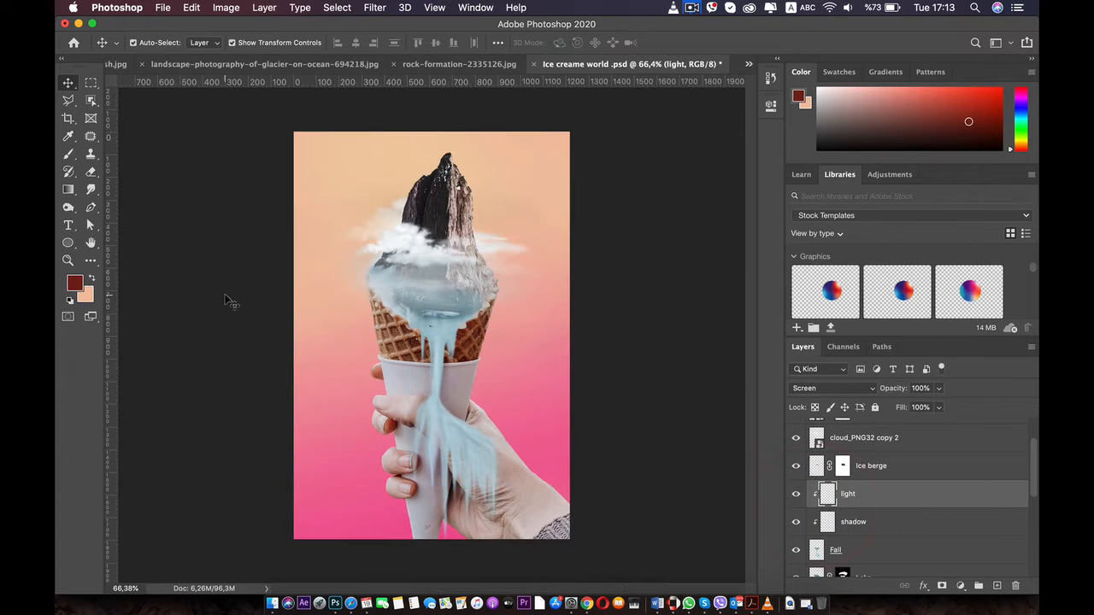
left_click(229, 301)
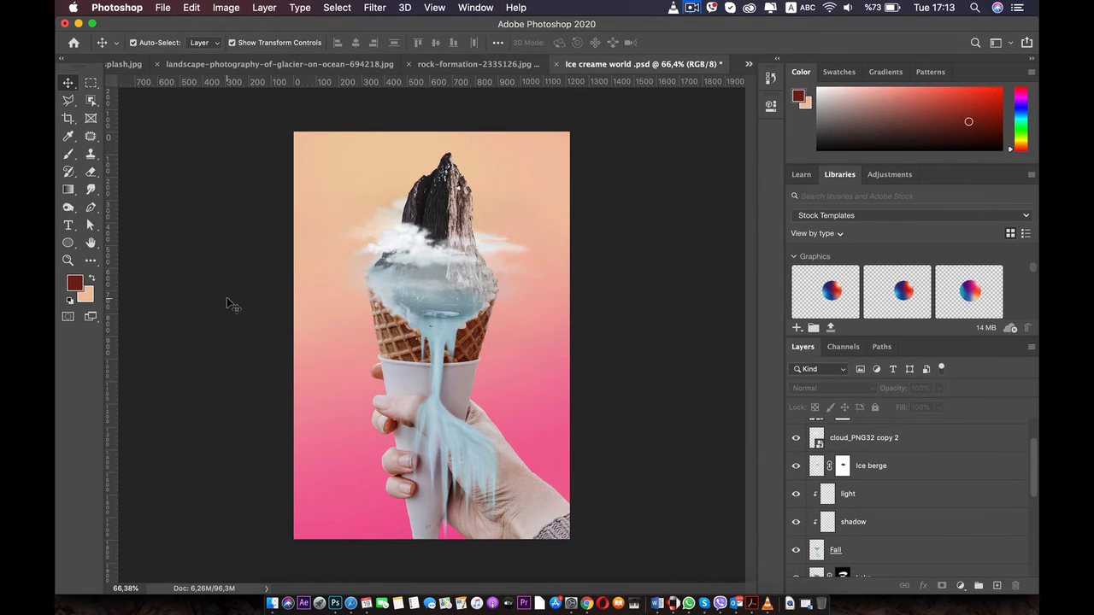
Add a new layer directly above cloud_PNG32 copy 2 and name it "shadow cloud"
scroll(313, 269, "up", 3)
left_click(376, 235)
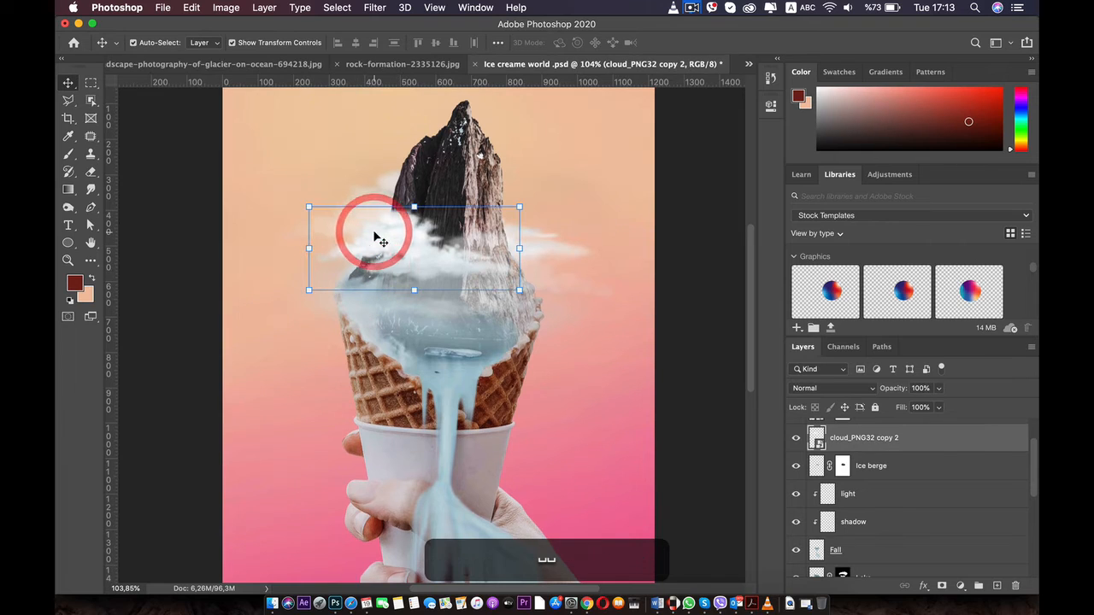
scroll(875, 449, "up", 1)
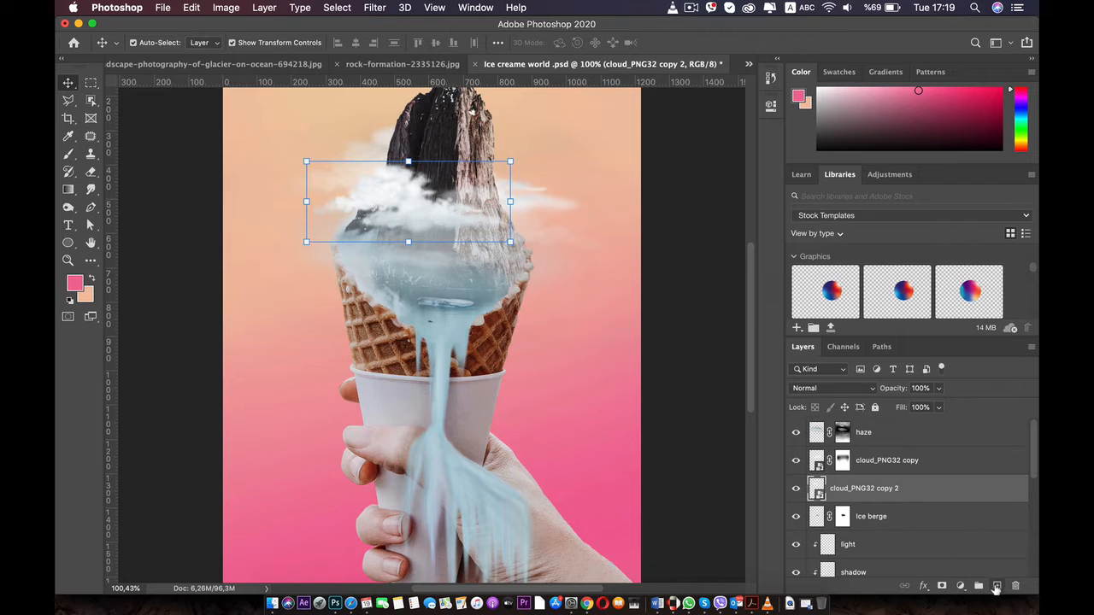
left_click(996, 585)
double_click(838, 487)
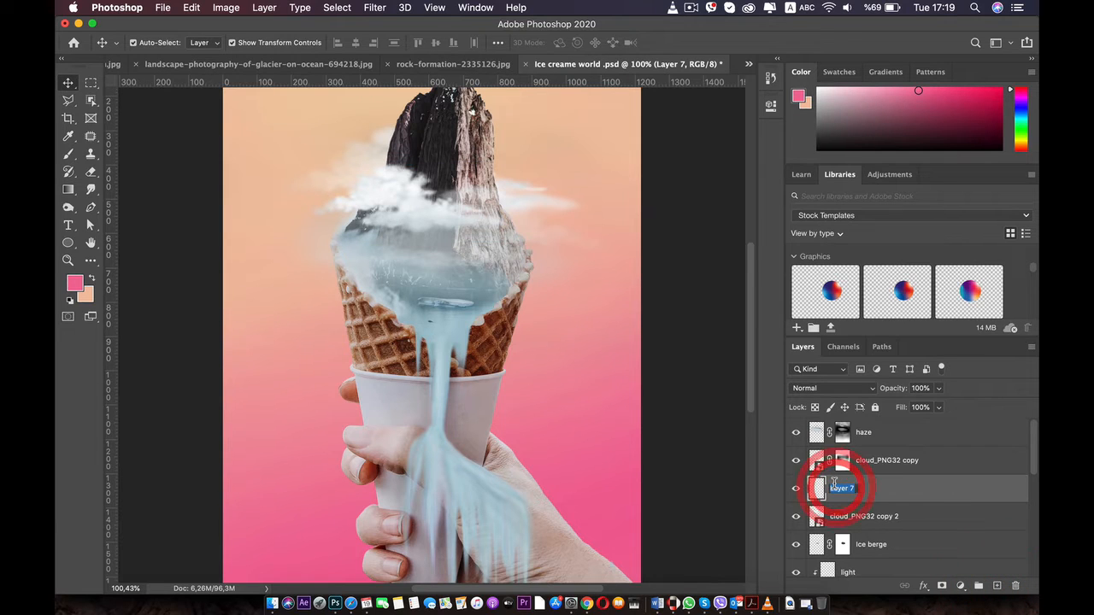
type("shadow ")
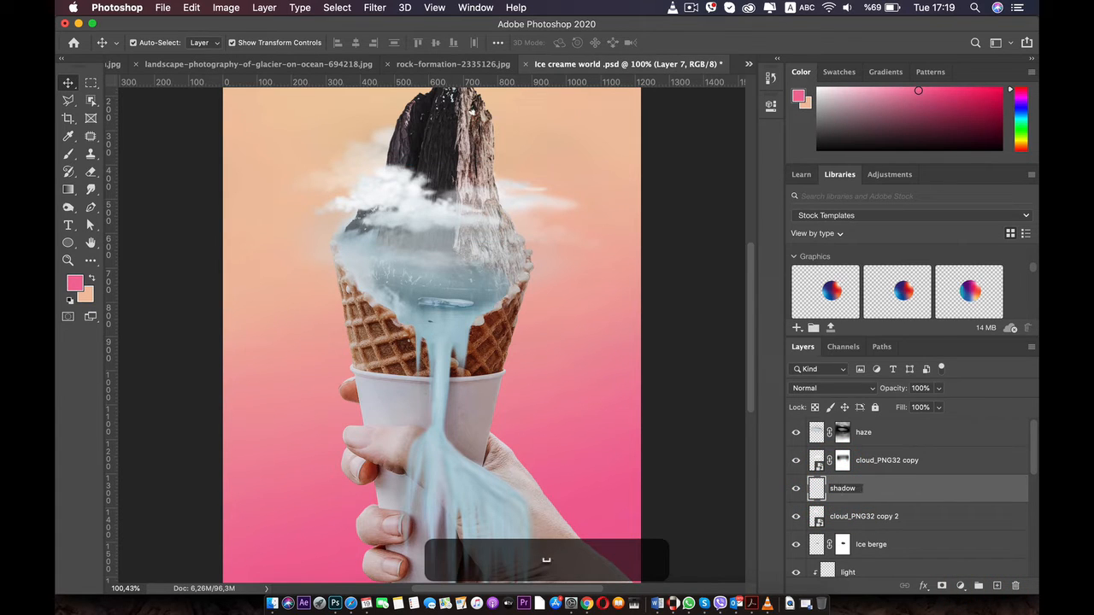
type("cloud")
key("Return")
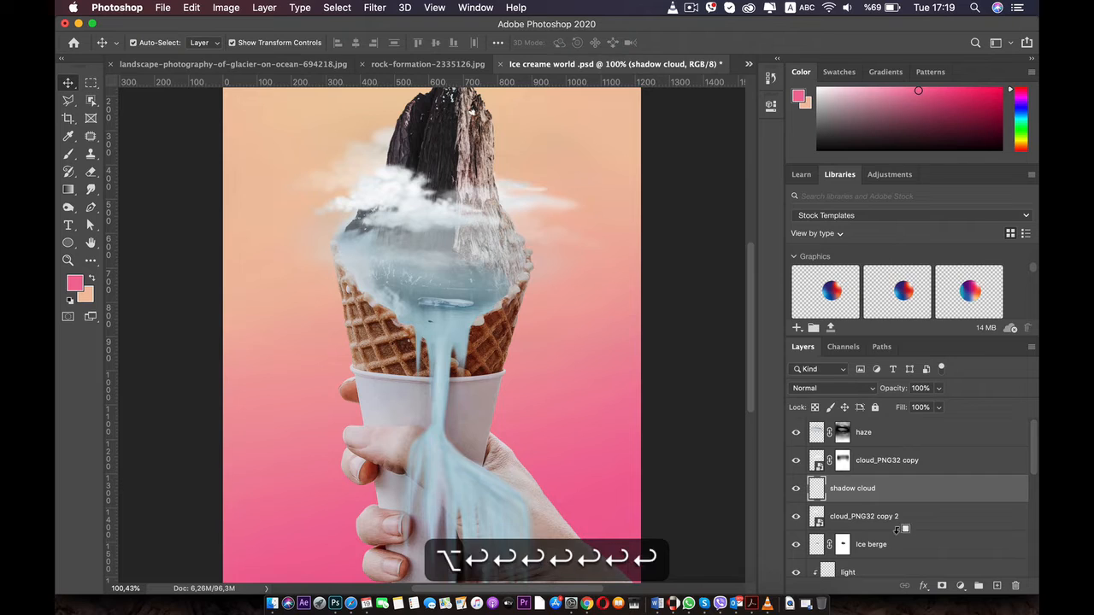
Clip the shadow cloud layer to cloud_PNG32 copy 2 and set its blend mode to Multiply
key("alt")
left_click(839, 500, "alt")
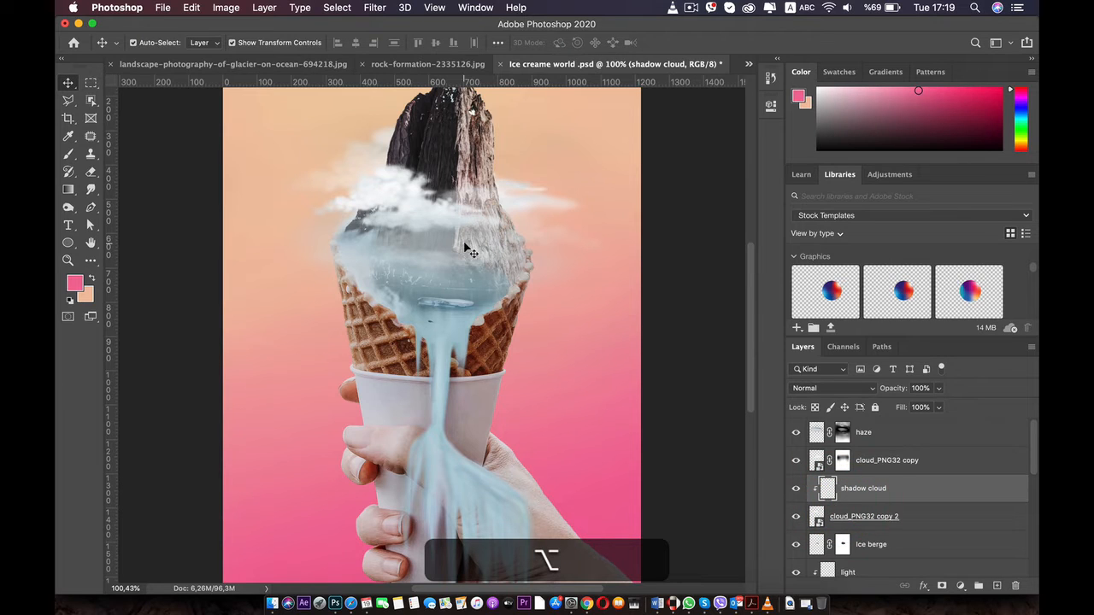
left_click(62, 154)
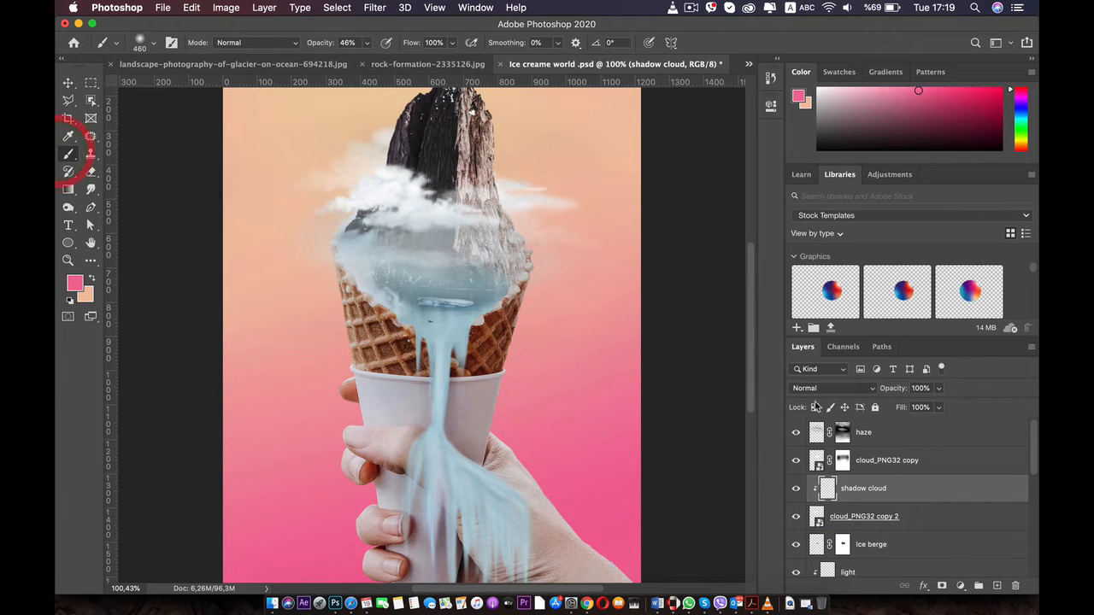
left_click(873, 388)
left_click(816, 428)
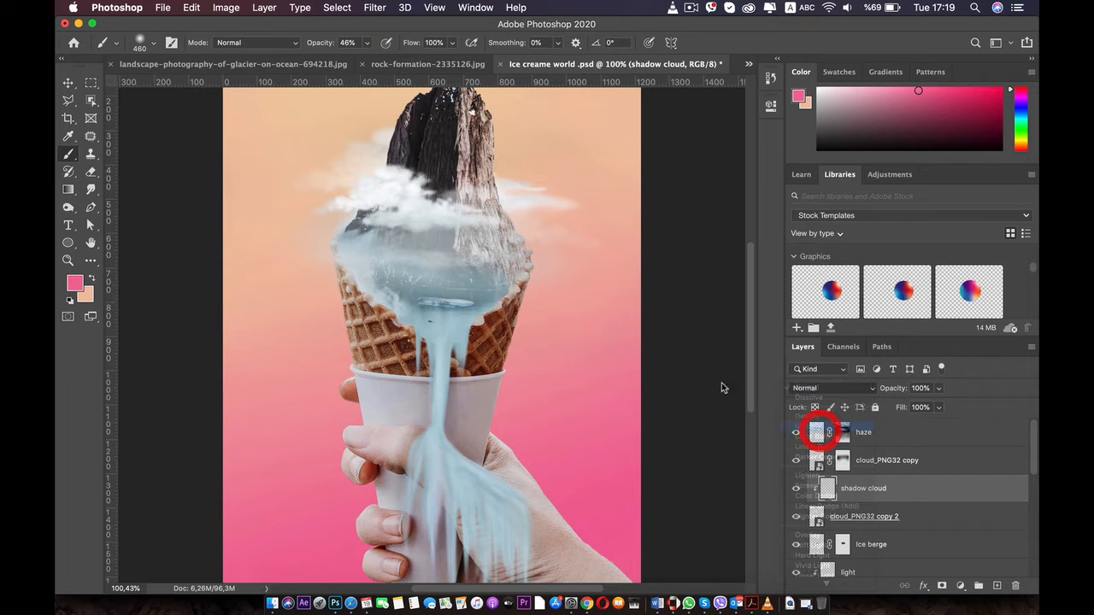
Set the Soft Round brush to a size of 52 px with 0% hardness
right_click(404, 218)
left_click_drag(513, 247, 500, 251)
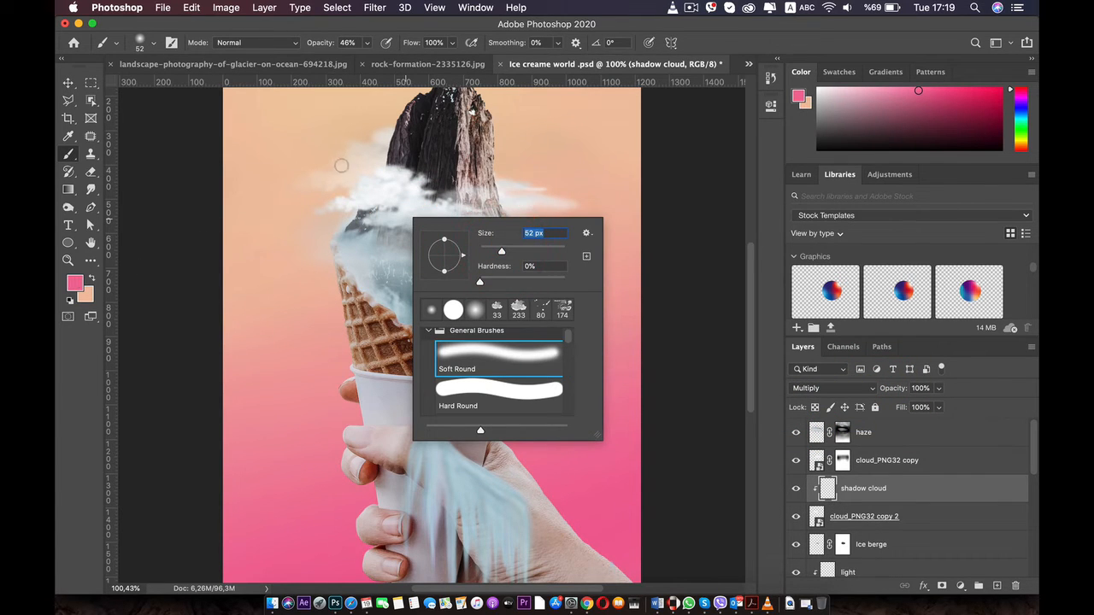
key("BackSpace")
left_click(493, 231)
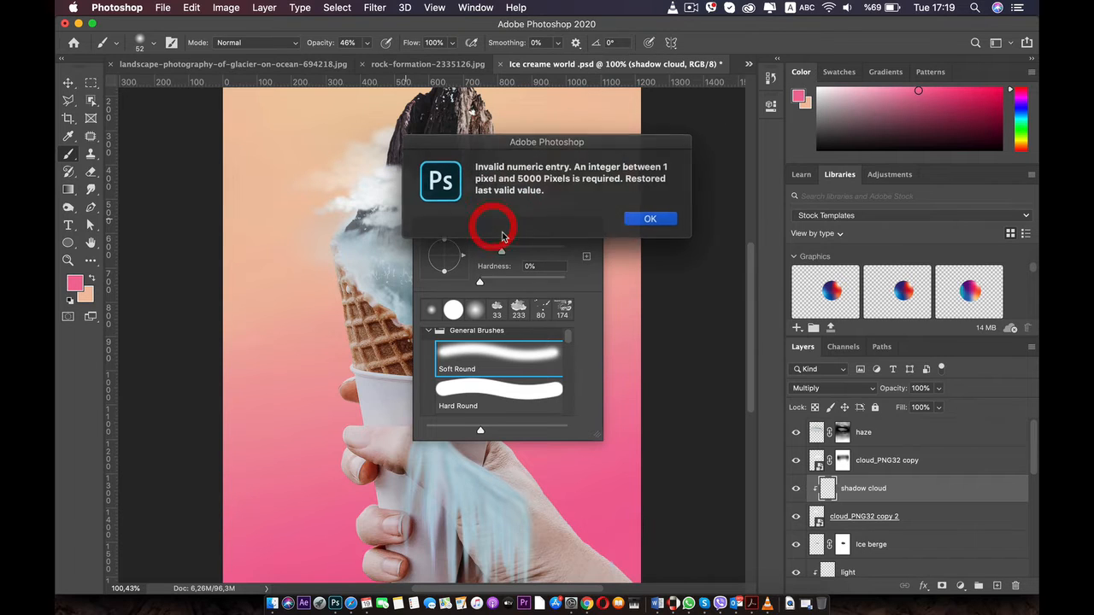
left_click(633, 221)
left_click(481, 187)
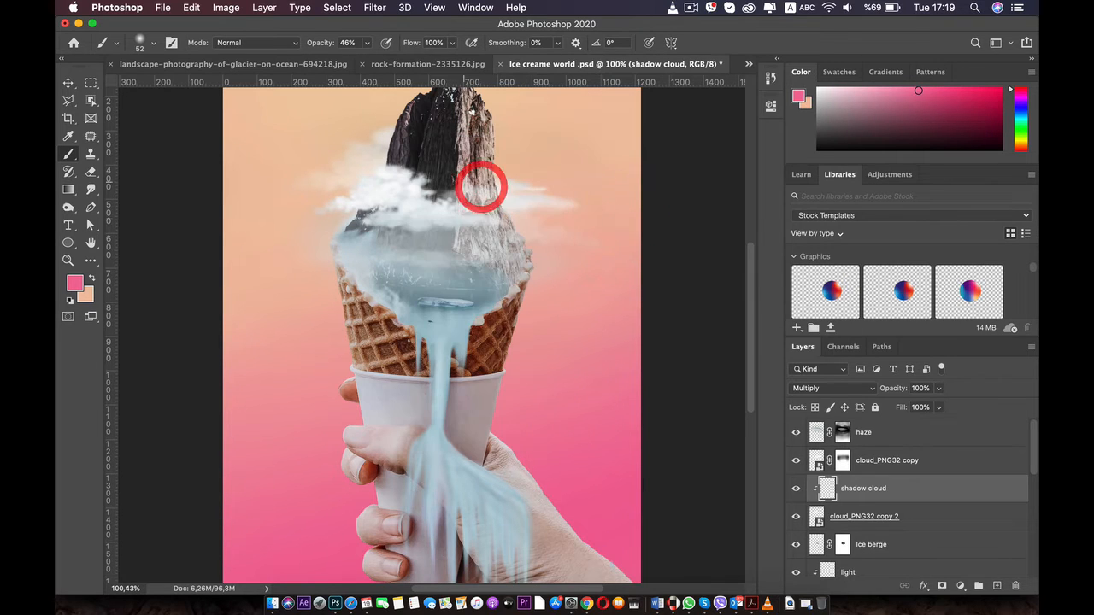
Try shading the upper edge of the white cloud with black sampled from the mountain at 46% brush opacity
key("i")
left_click(421, 134)
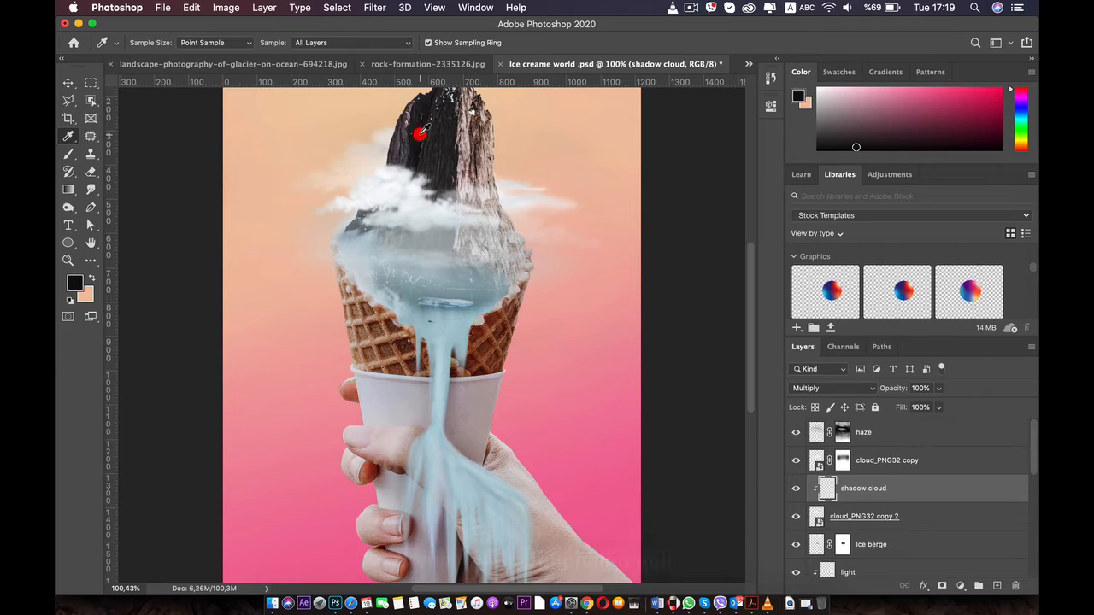
key("b")
left_click_drag(382, 173, 410, 177)
key("super+z")
key("super+z")
key("super+z")
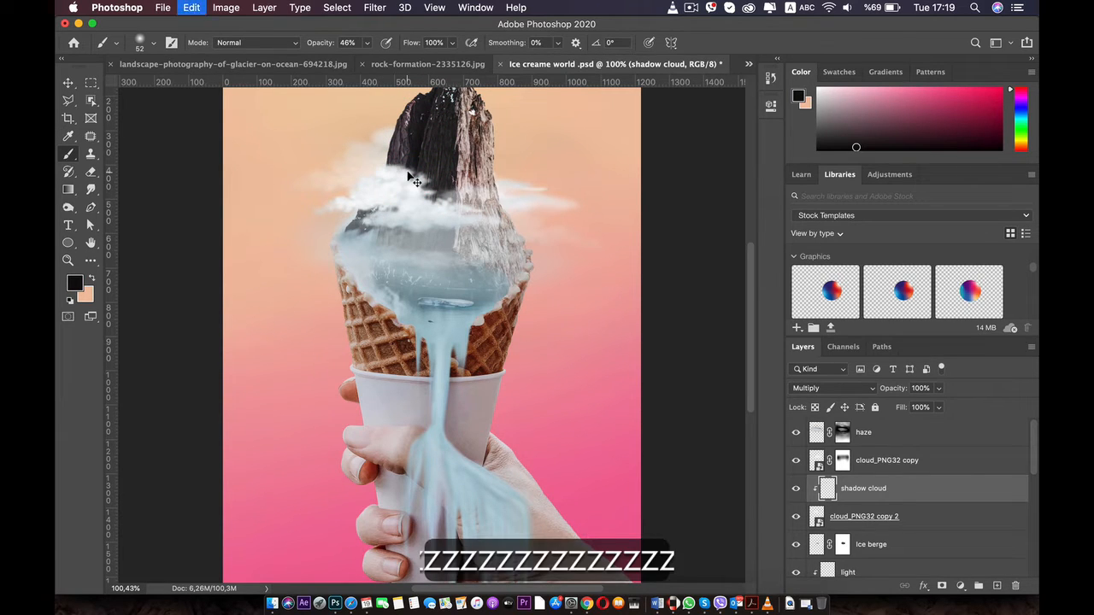
Set the brush opacity to 6%, try shading across the white cloud, and undo the strokes
left_click(366, 42)
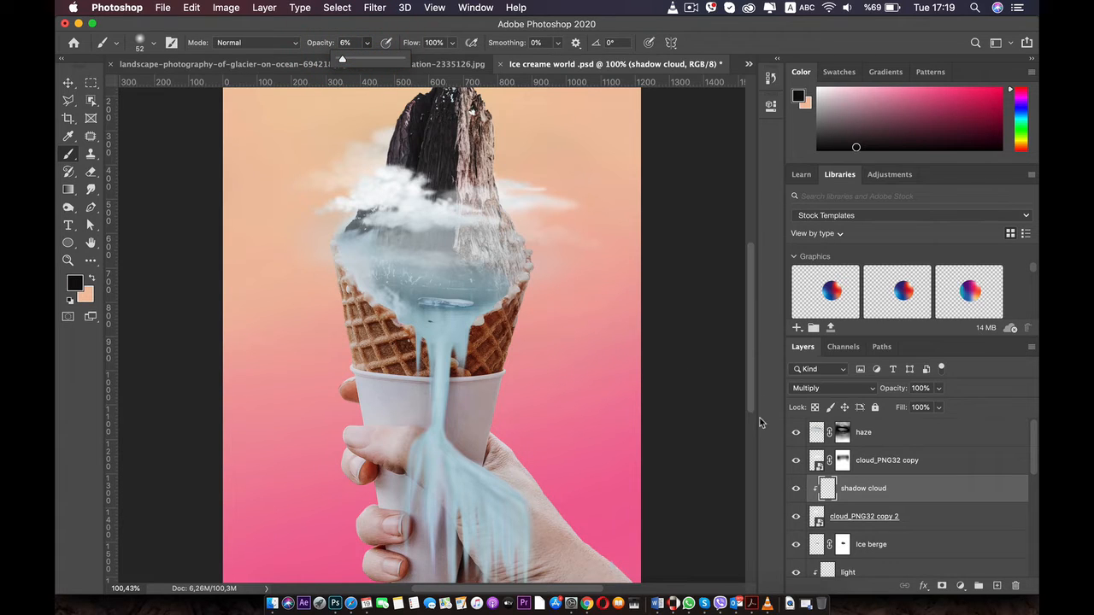
mouse_move(400, 168)
left_mouse_down()
mouse_move(465, 208)
mouse_move(428, 176)
mouse_move(359, 183)
mouse_move(413, 196)
mouse_move(432, 188)
mouse_move(441, 205)
mouse_move(479, 220)
left_mouse_up()
key("super+z")
key("super+z")
key("super+z")
key("super+z")
key("super+z")
key("super+z")
key("super+z")
key("super+z")
key("super+z")
key("super+z")
key("super+z")
key("super+z")
key("super+z")
key("super+z")
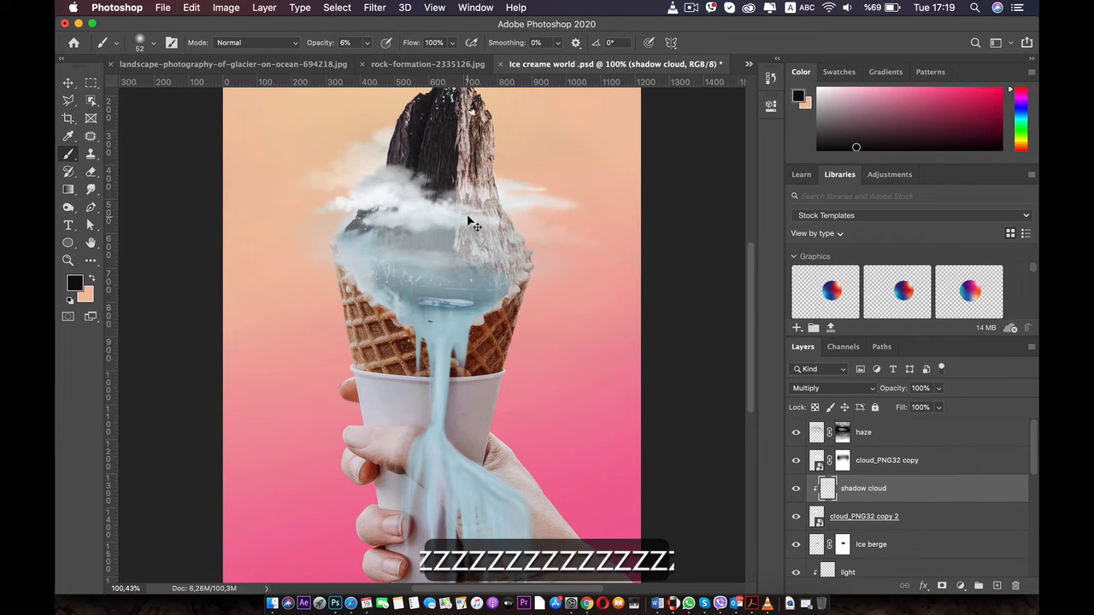
key("super+z")
key("super+z")
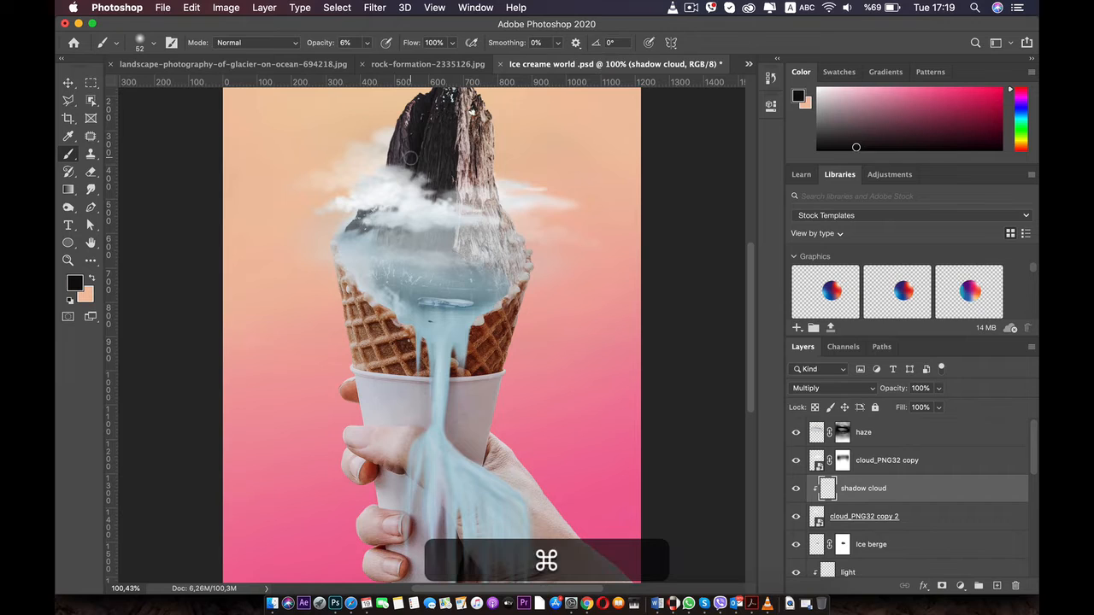
Sample a dark grey from the mountain, try shading the white cloud with it, and undo the strokes
key("i")
left_click(415, 122)
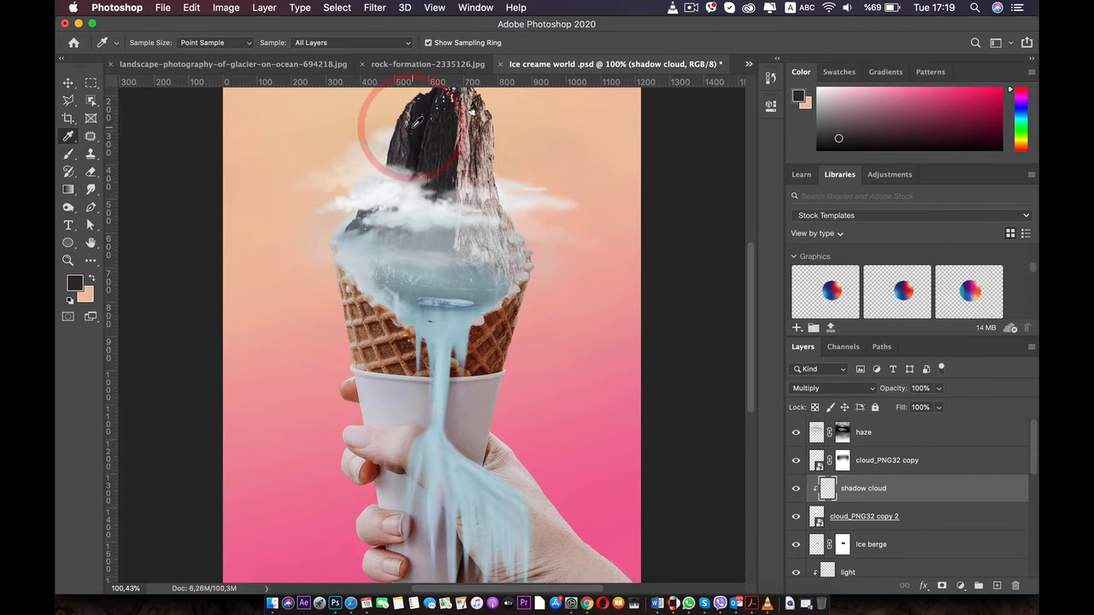
key("b")
left_click_drag(488, 215, 463, 207)
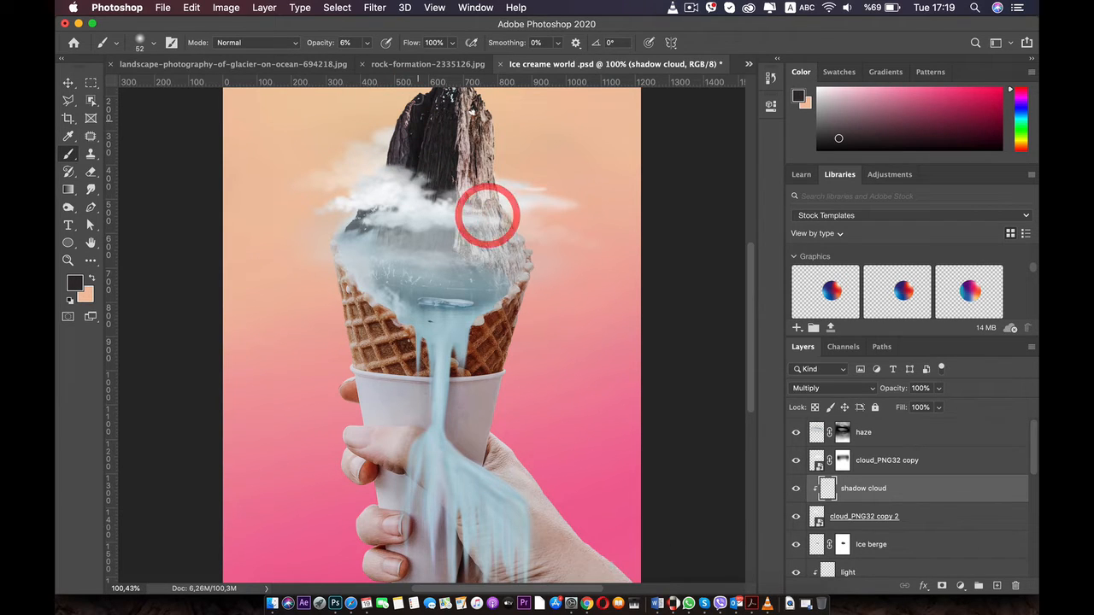
left_click(343, 196)
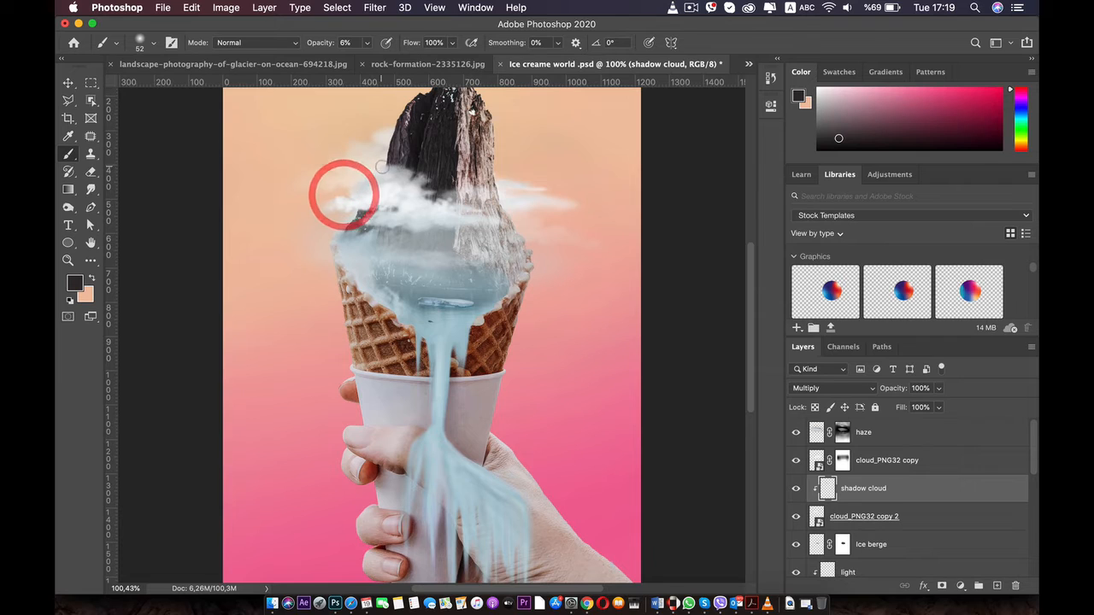
key("z")
Hide and reshow the cloud_PNG32 copy 2 layer, decline rasterizing it, and return to the shadow cloud layer
left_click(853, 523)
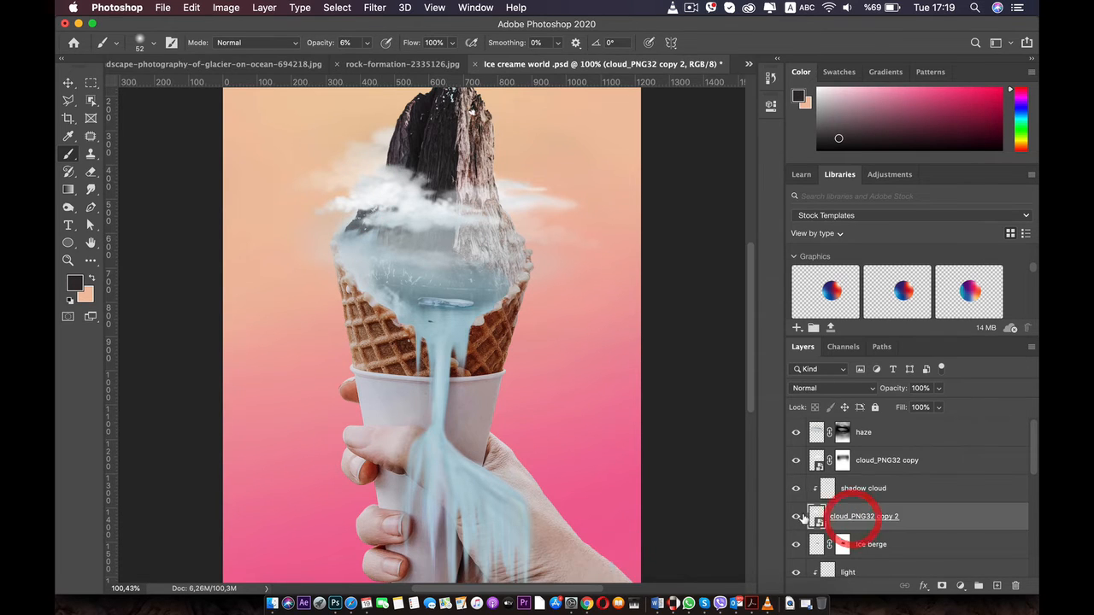
left_click(796, 516)
left_click(796, 517)
left_click(481, 200)
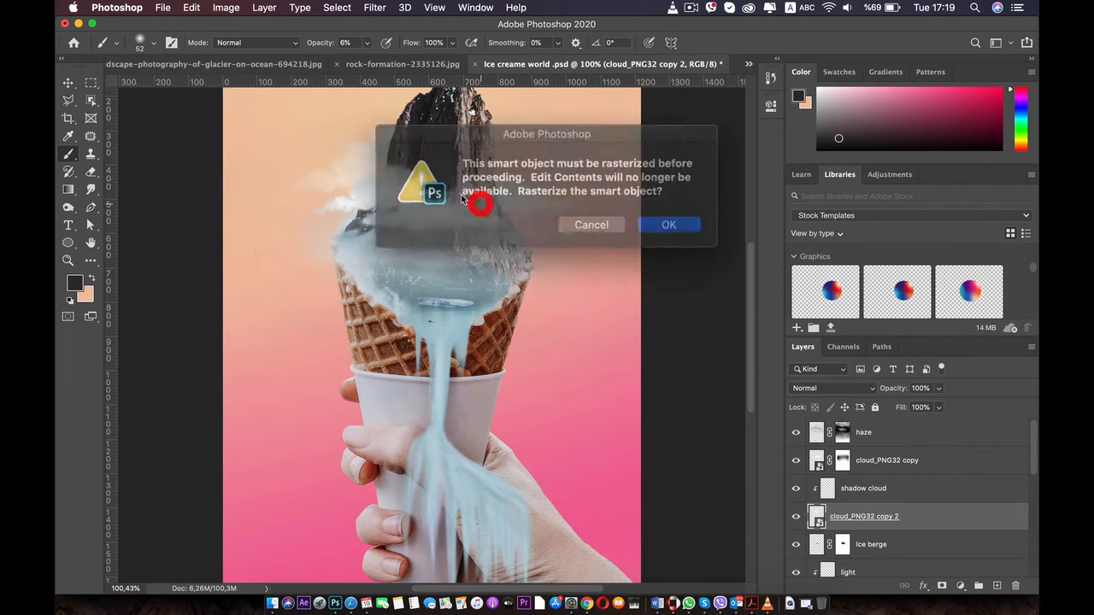
left_click(586, 223)
left_click(869, 486)
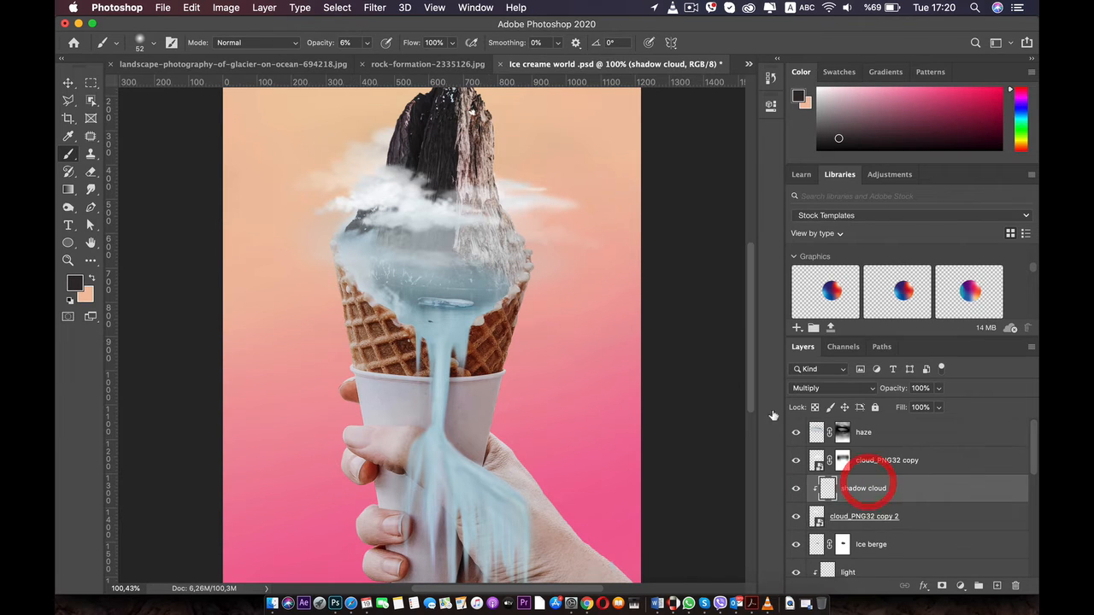
Paint soft dark grey shading across the white cloud on the shadow cloud layer, keeping its Multiply blend mode
left_click_drag(494, 213, 409, 191)
mouse_move(328, 188)
left_mouse_down()
mouse_move(345, 201)
mouse_move(506, 226)
left_mouse_up()
scroll(505, 226, "down", 4)
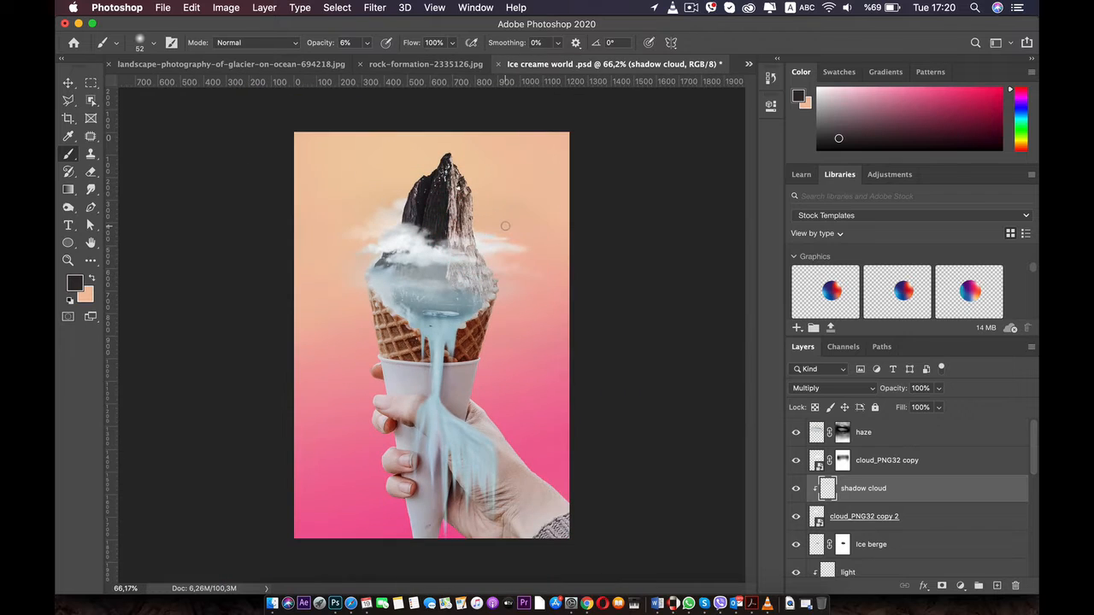
scroll(505, 226, "down", 3)
scroll(506, 226, "up", 5)
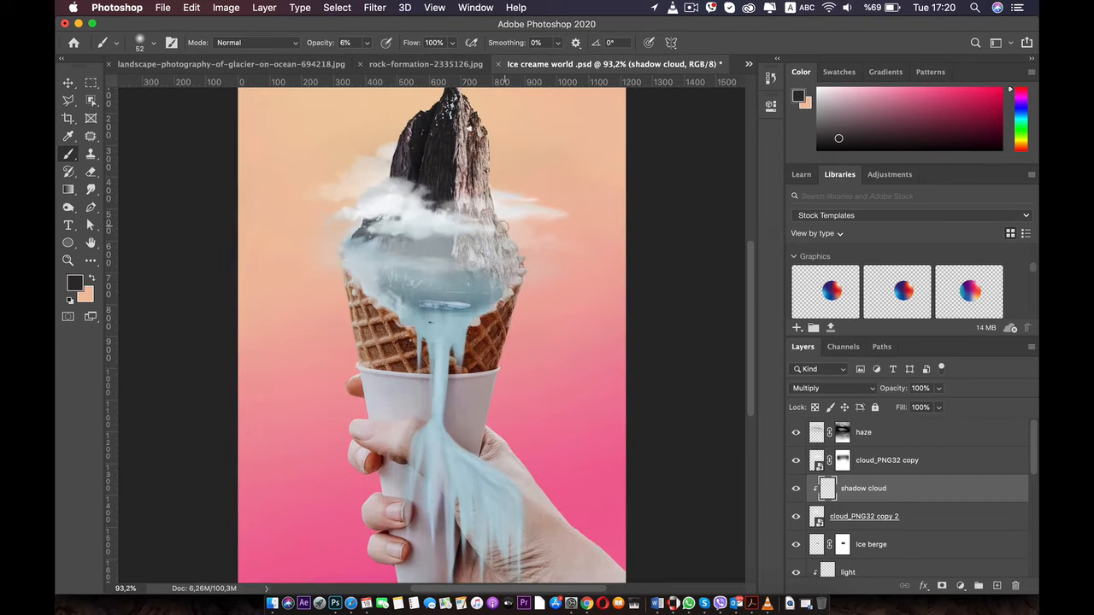
mouse_move(410, 214)
left_mouse_down()
mouse_move(427, 224)
mouse_move(434, 212)
mouse_move(429, 225)
mouse_move(450, 242)
mouse_move(464, 231)
mouse_move(350, 214)
mouse_move(350, 232)
mouse_move(488, 252)
mouse_move(483, 268)
left_mouse_up()
left_click(872, 389)
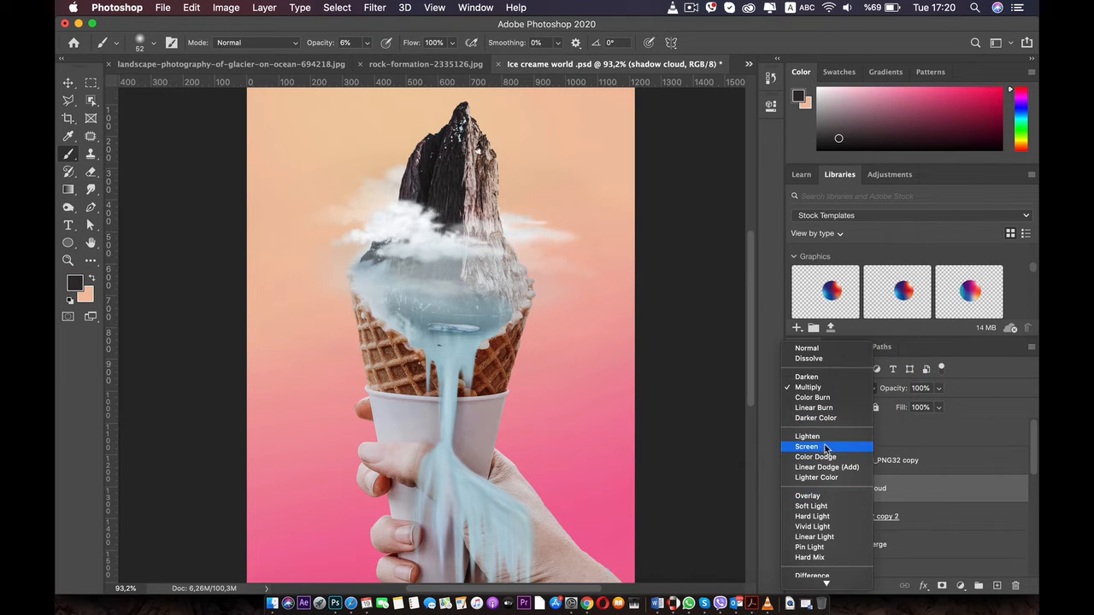
left_click(813, 389)
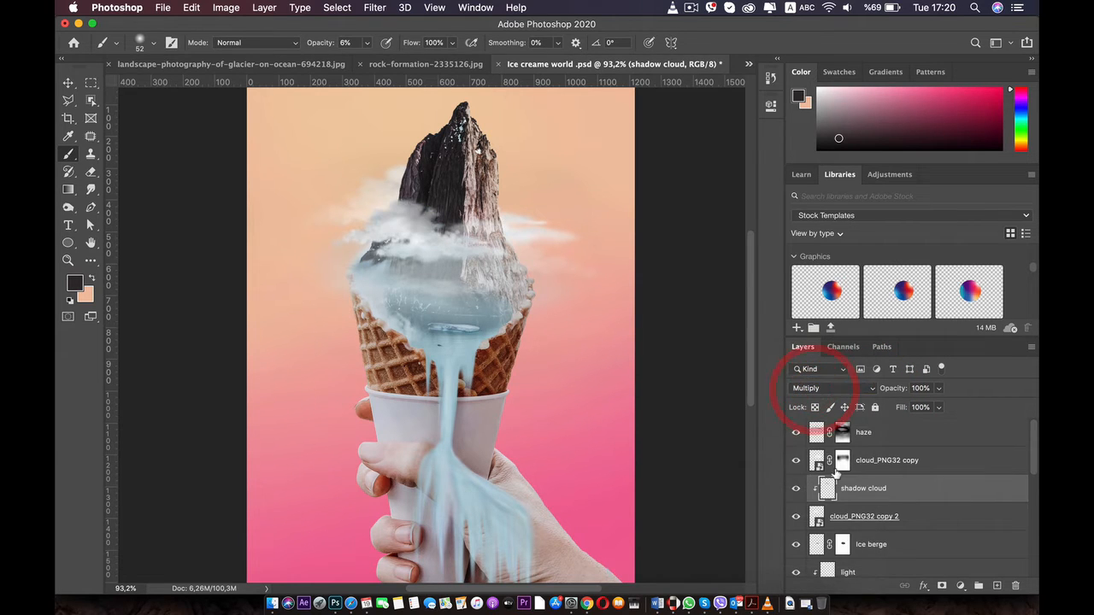
Add a layer mask to the shadow cloud layer and soften its shading across the white cloud with a soft 89 px black brush
left_click(940, 586)
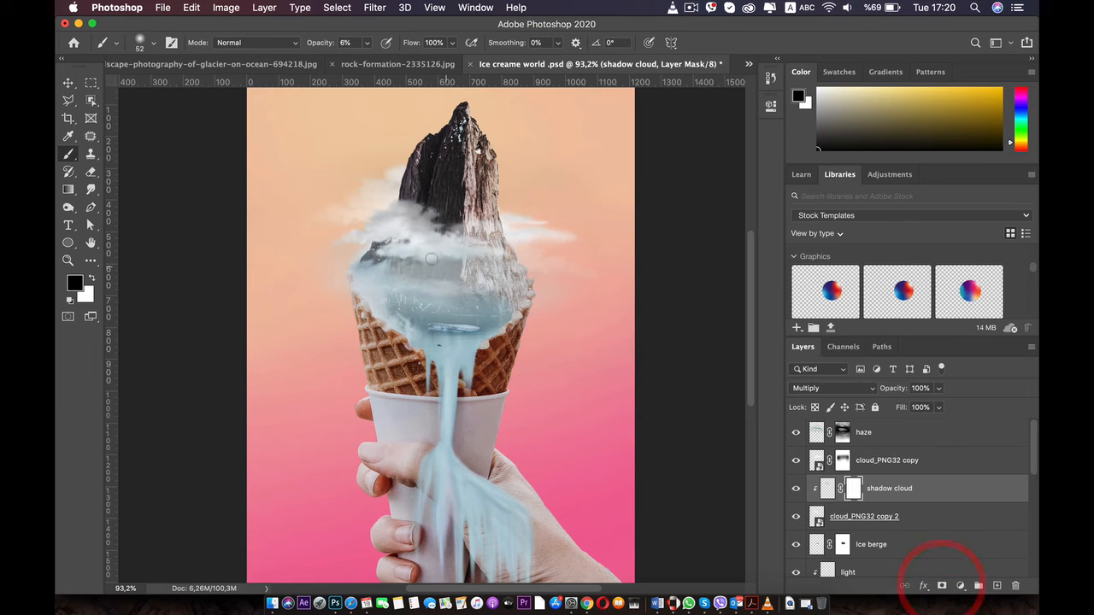
right_click(426, 254)
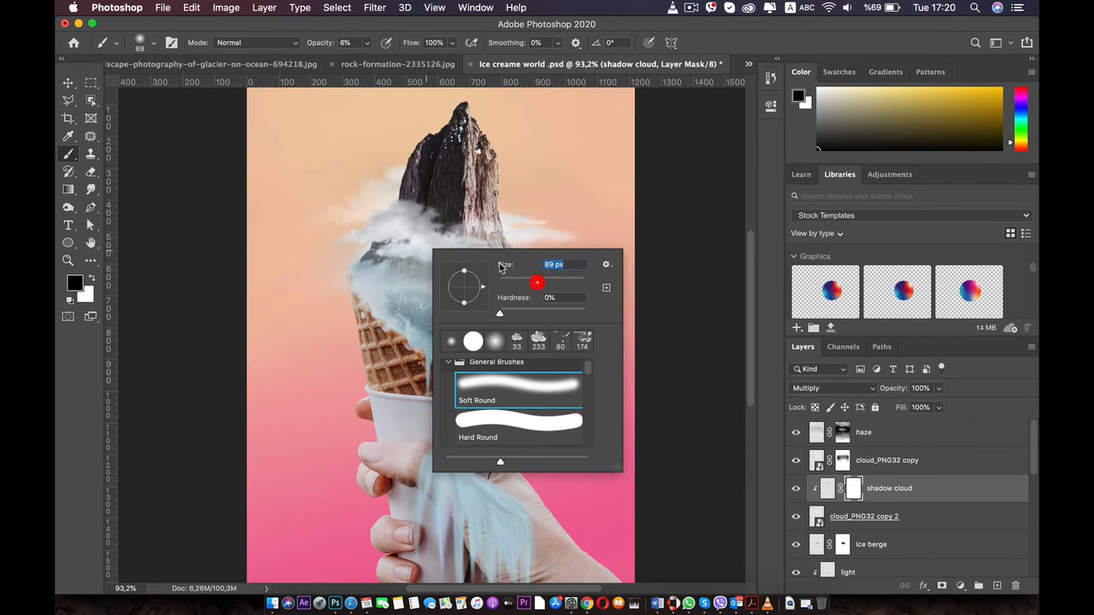
left_click(354, 235)
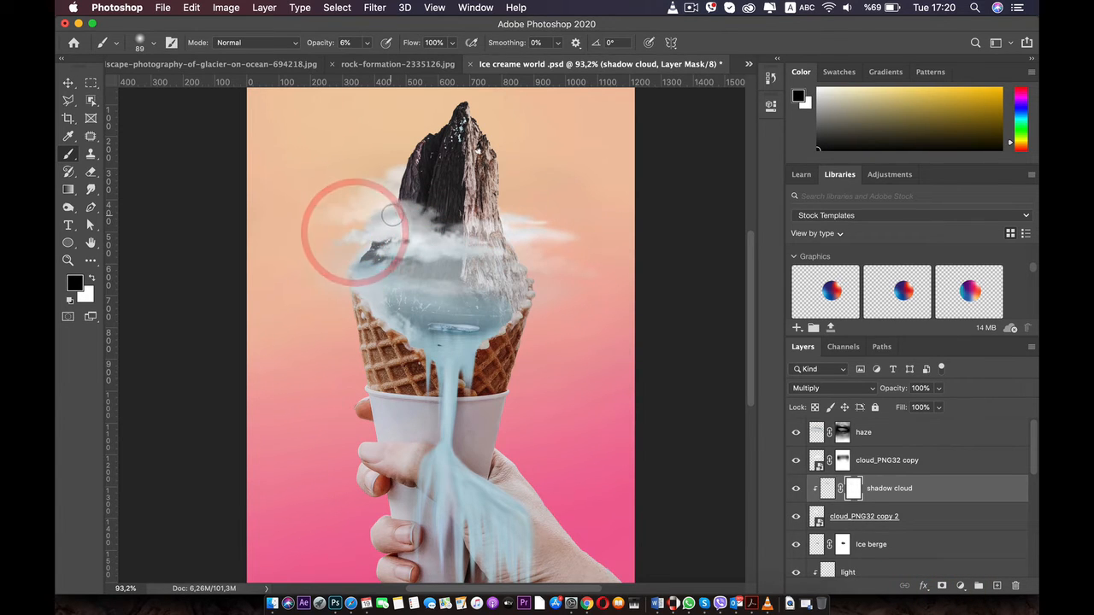
left_click(354, 237)
left_click(422, 237)
left_click(441, 229)
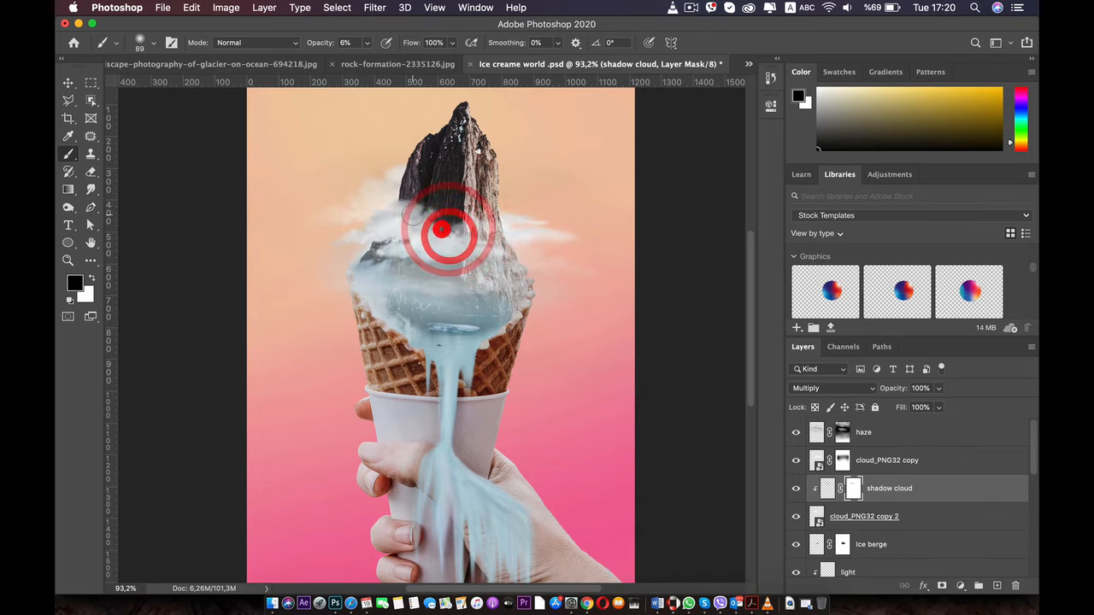
left_click(494, 248)
left_click(384, 227)
left_click(353, 232)
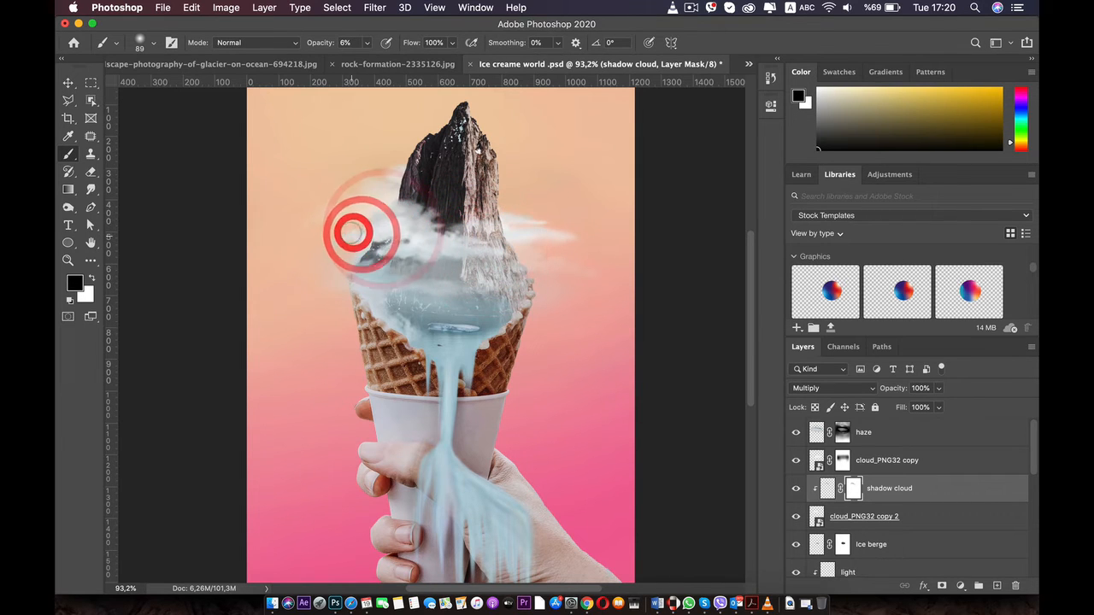
mouse_move(352, 233)
left_mouse_down()
mouse_move(319, 242)
mouse_move(413, 258)
mouse_move(459, 244)
mouse_move(405, 212)
left_mouse_up()
mouse_move(464, 235)
left_mouse_down()
mouse_move(422, 219)
mouse_move(488, 234)
mouse_move(469, 242)
mouse_move(491, 248)
mouse_move(523, 244)
left_mouse_up()
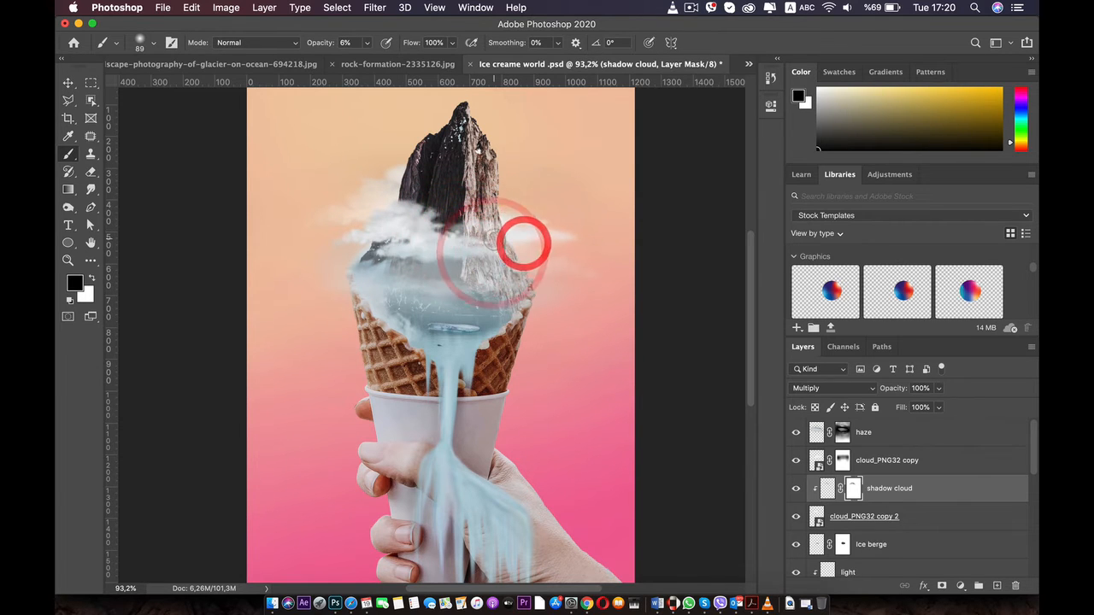
Group all layers from haze down to cloud_PNG32, leaving Layer 6 and the Background outside the group
scroll(419, 254, "down", 2)
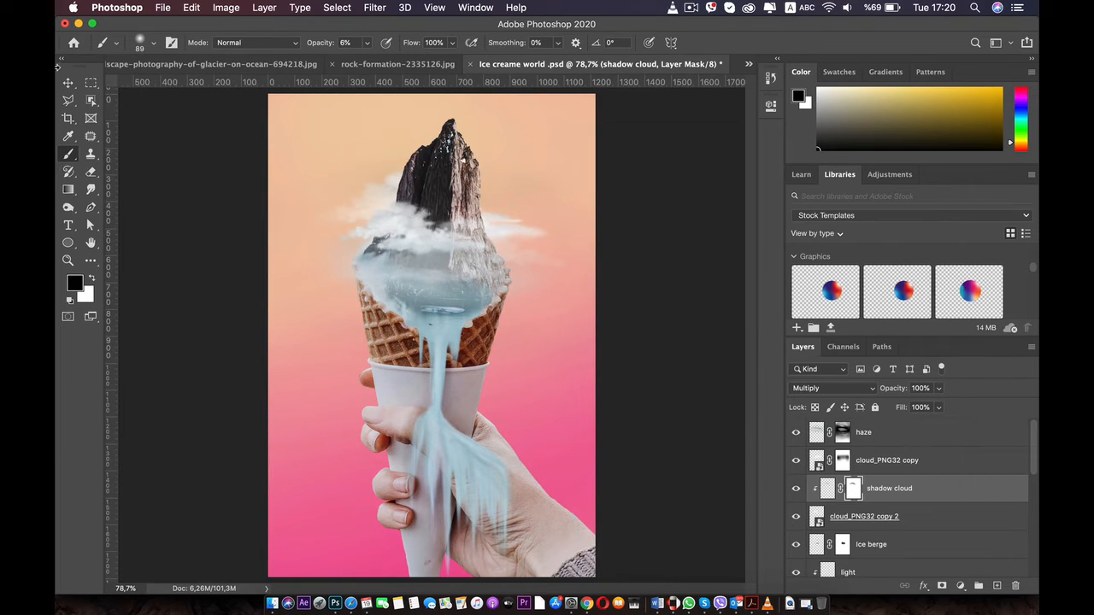
left_click(67, 84)
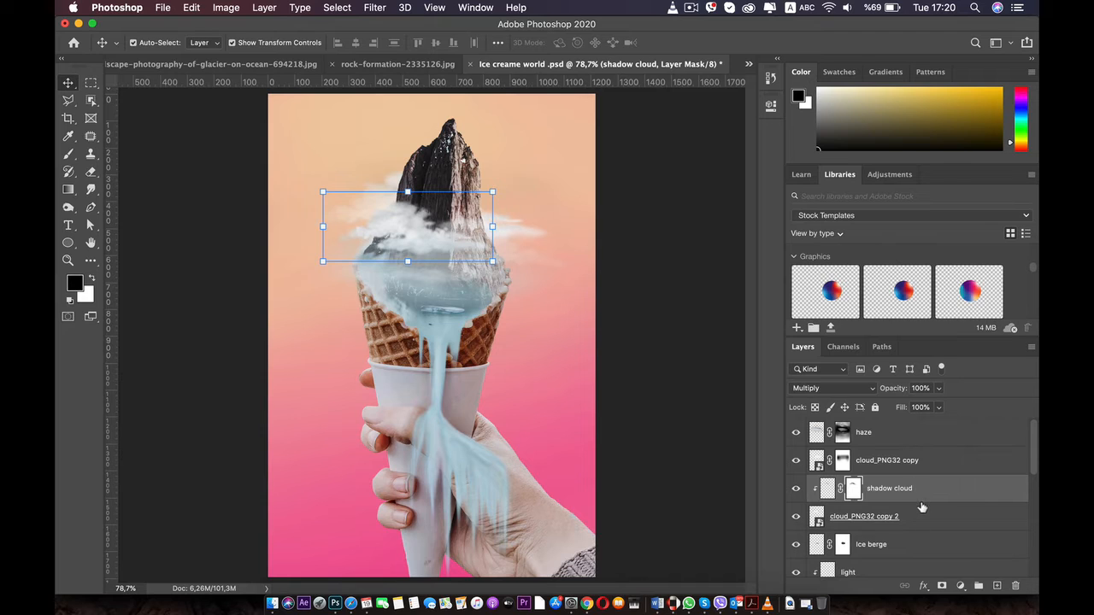
left_click(886, 429)
scroll(898, 453, "down", 6)
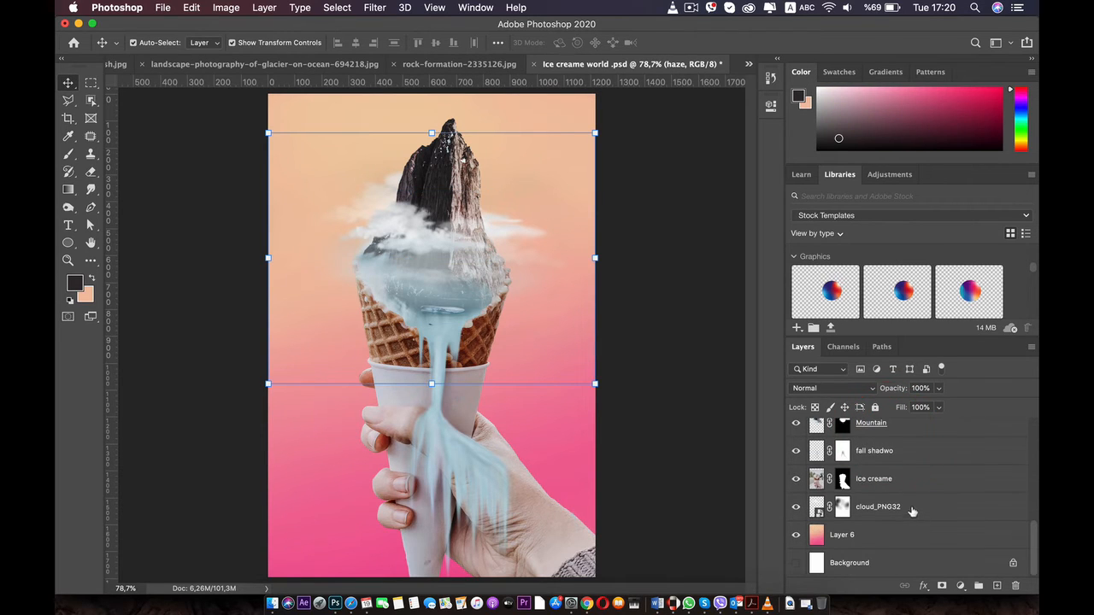
left_click(913, 508, "shift")
scroll(911, 510, "up", 6)
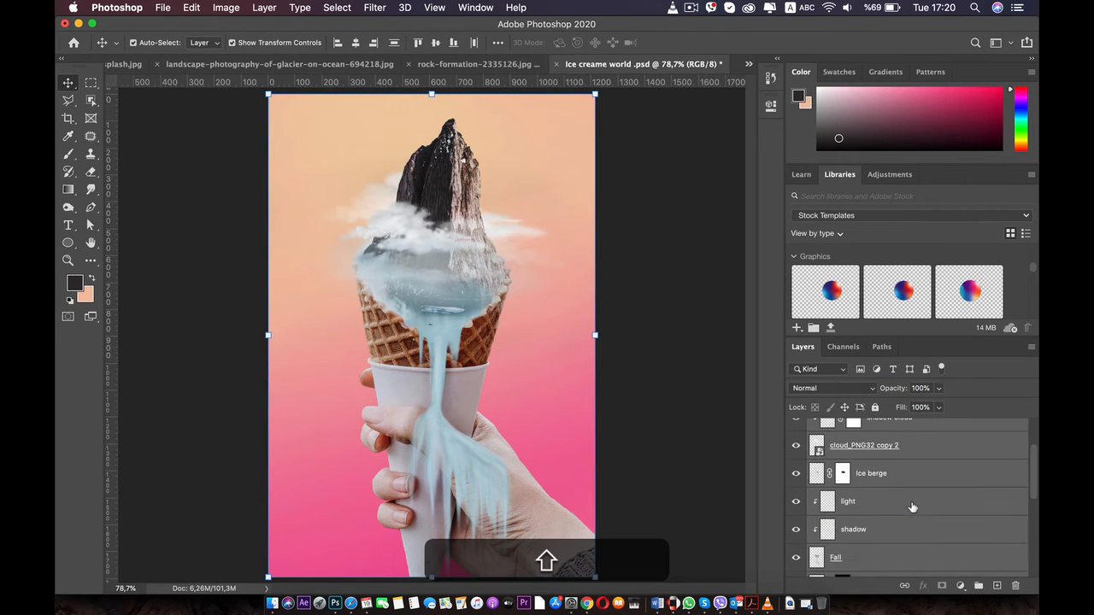
scroll(913, 508, "down", 6)
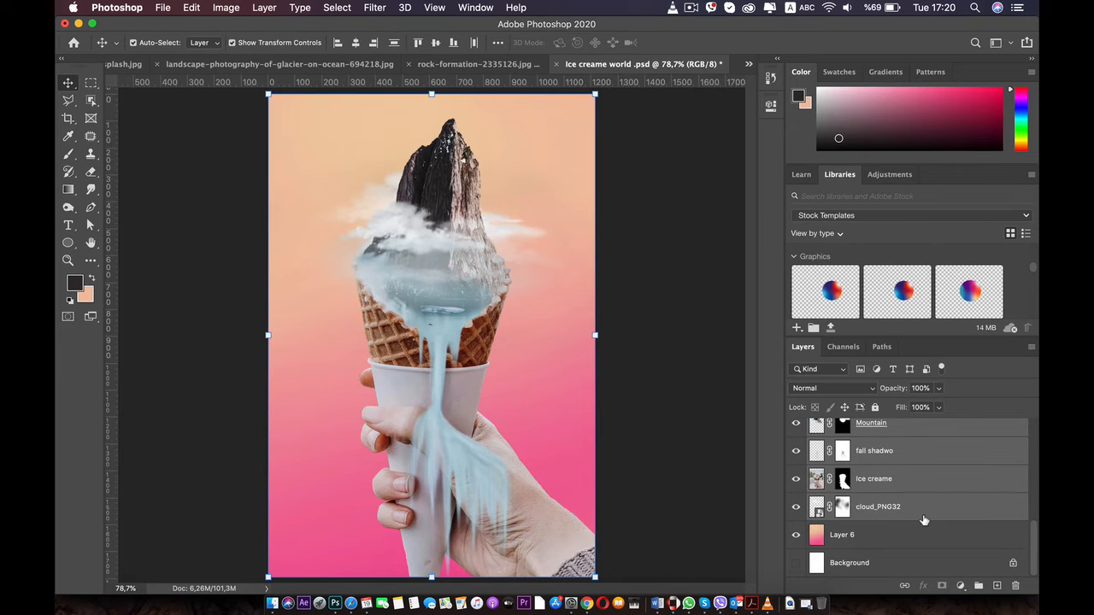
scroll(923, 519, "up", 6)
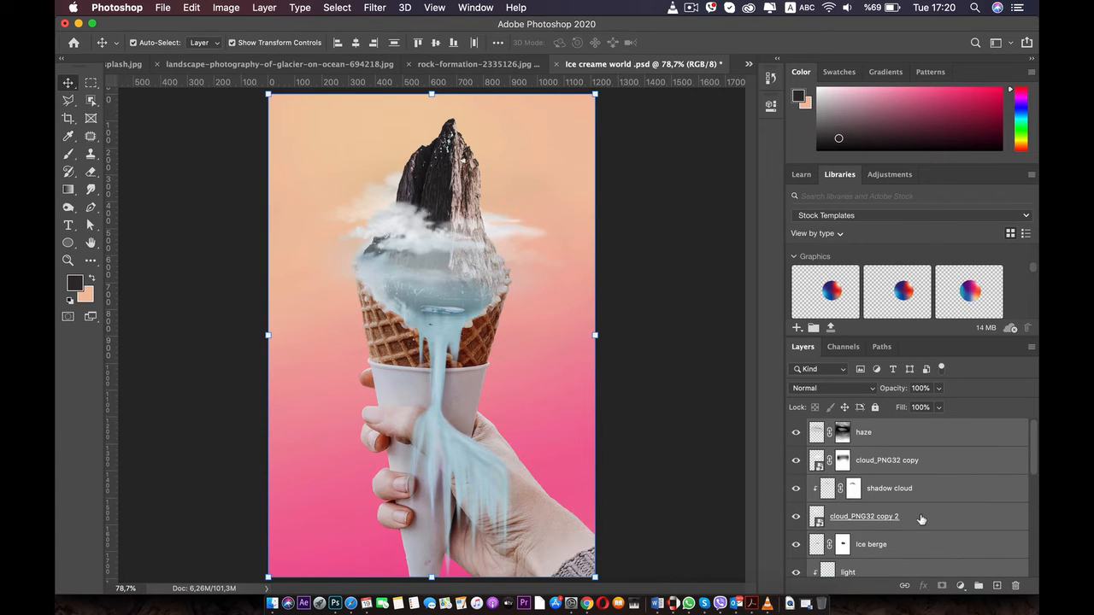
key("super+g")
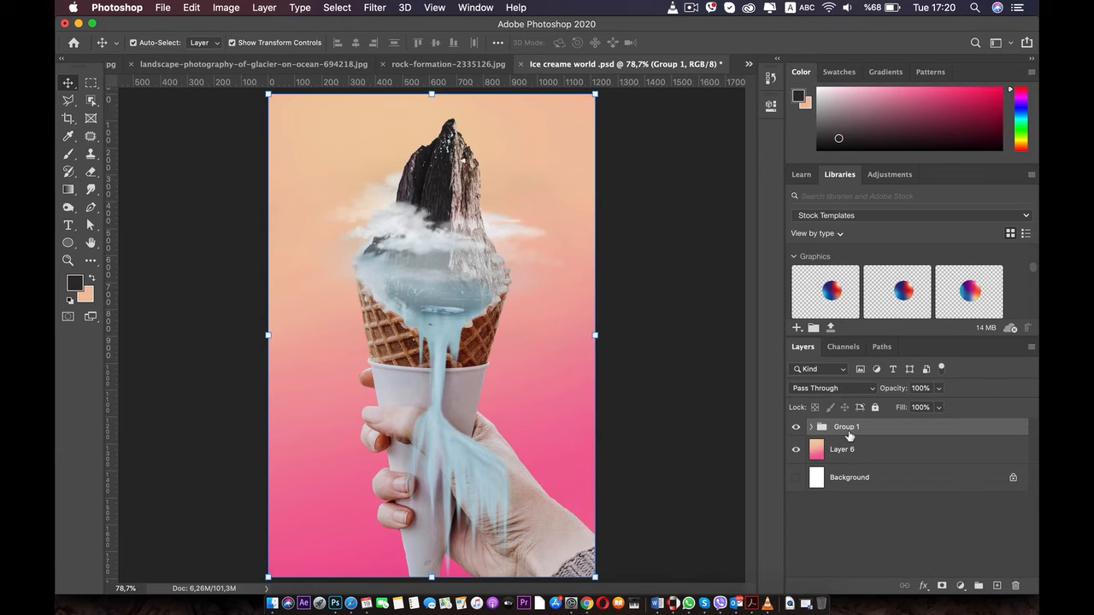
Rename the new layer group as "Ice cream"
double_click(847, 427)
type("Ic")
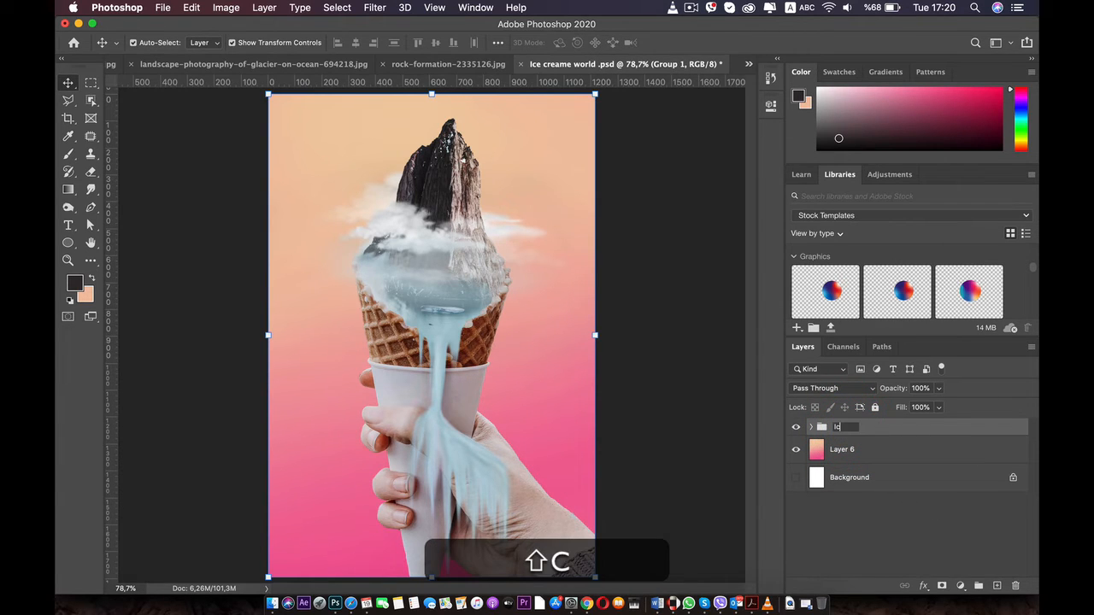
type("e cream")
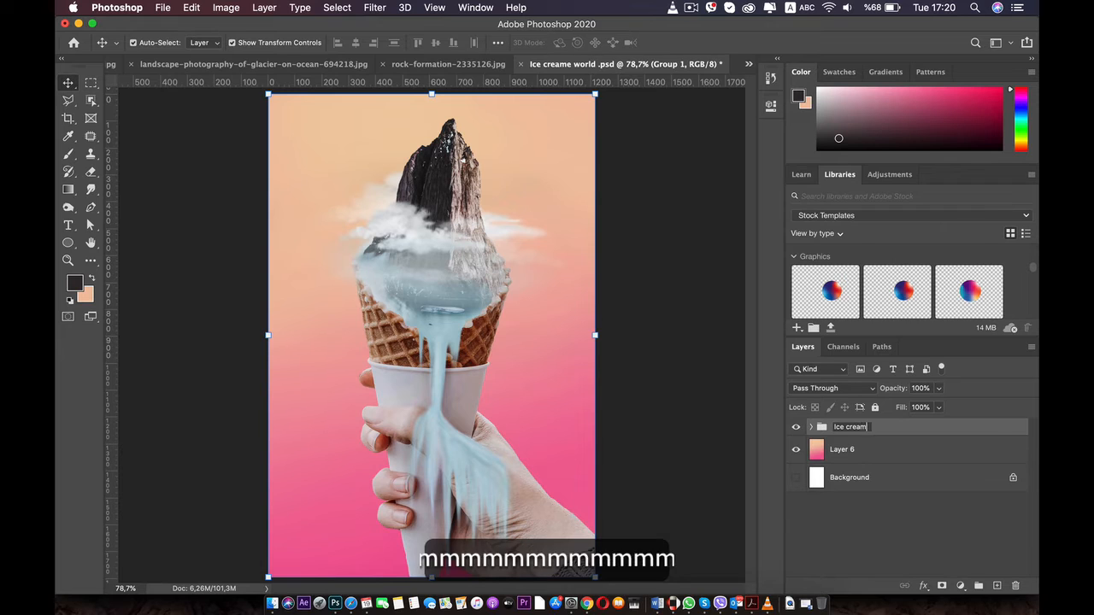
key("Return")
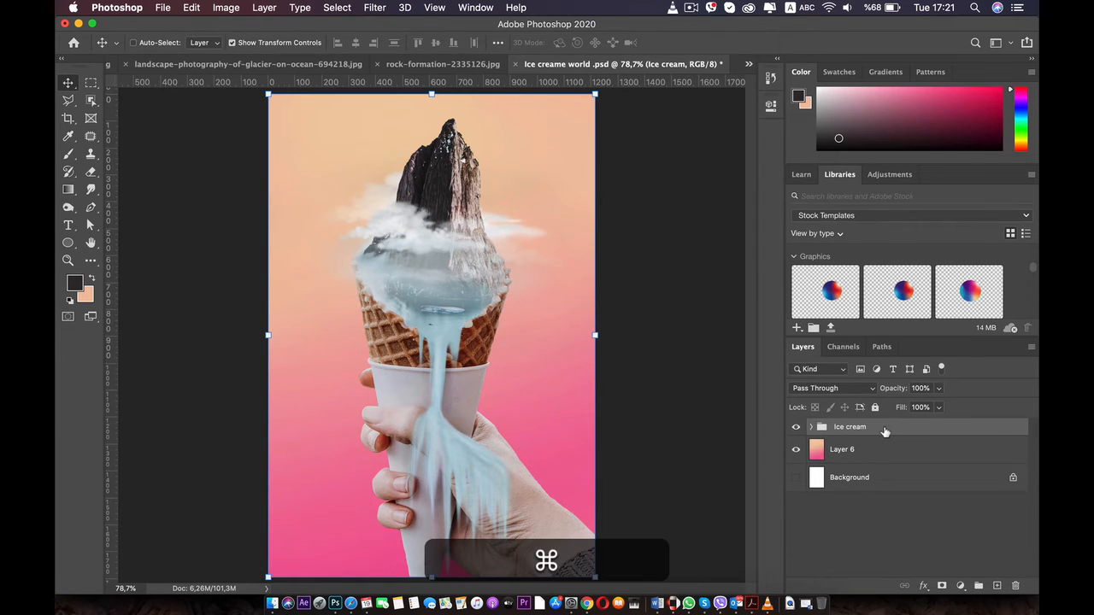
Duplicate the Ice cream group, move the copy below Layer 6, and hide it
key("super+j")
left_click(857, 446)
left_click_drag(862, 430, 843, 477)
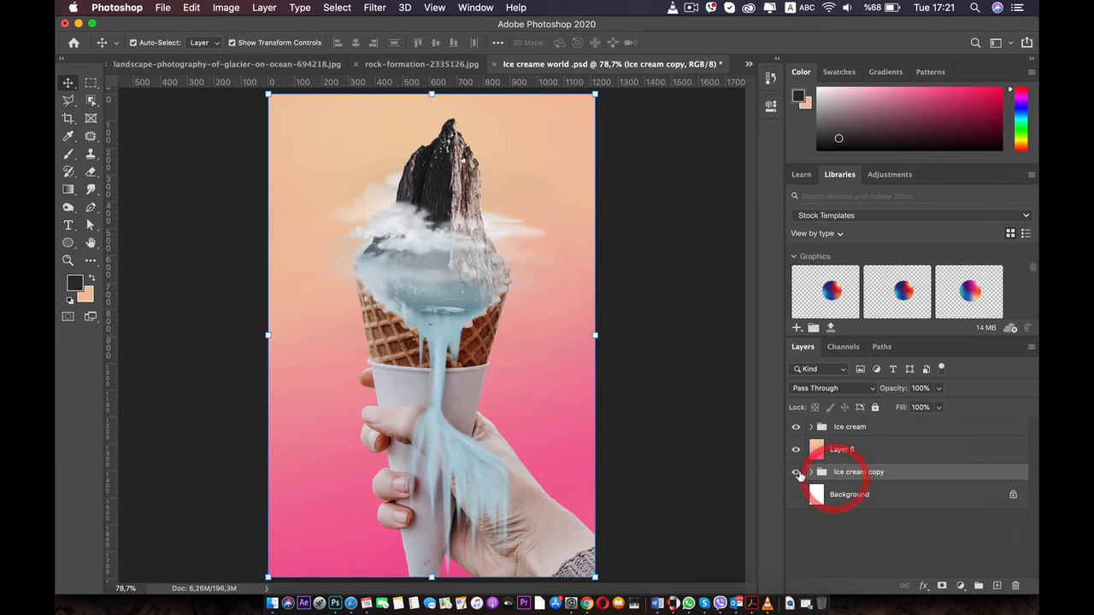
left_click(795, 472)
Convert the visible Ice cream group to a Smart Object and duplicate the resulting layer
left_click(845, 430)
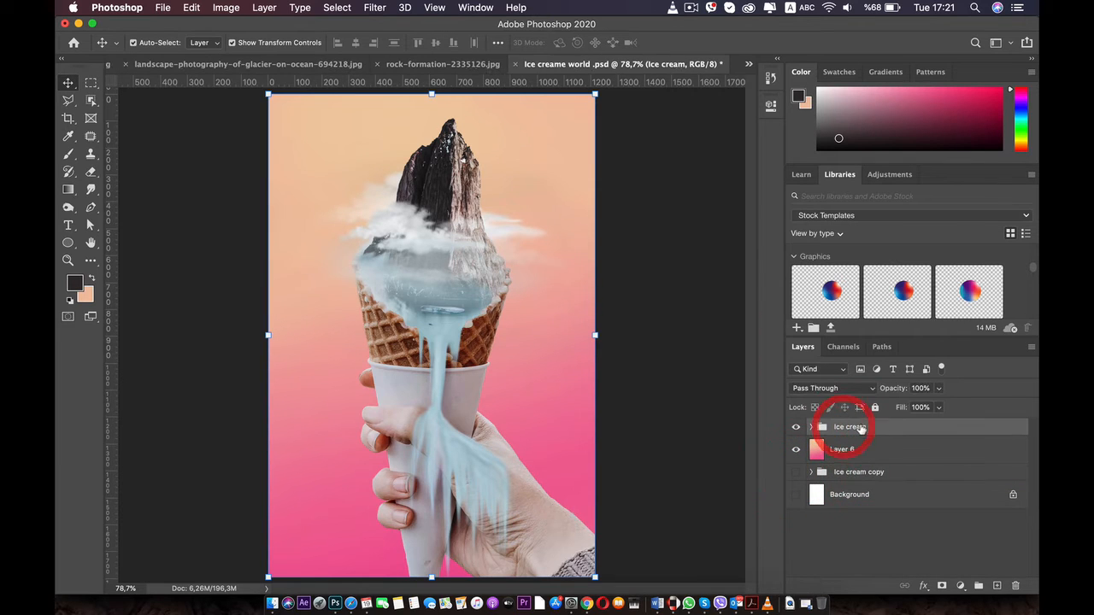
right_click(842, 429)
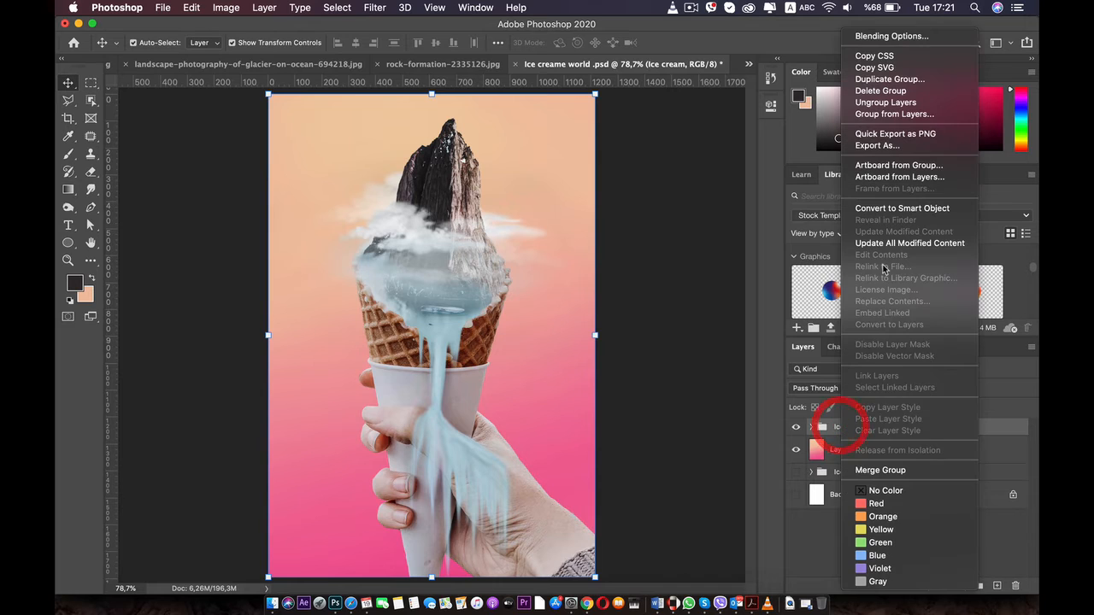
left_click(903, 210)
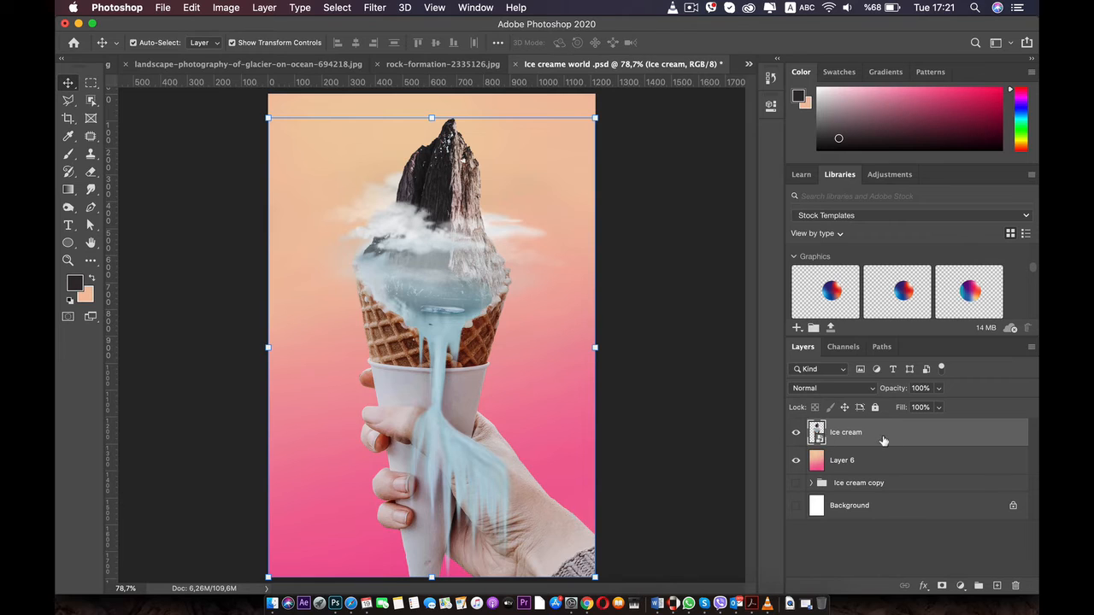
key("super+j")
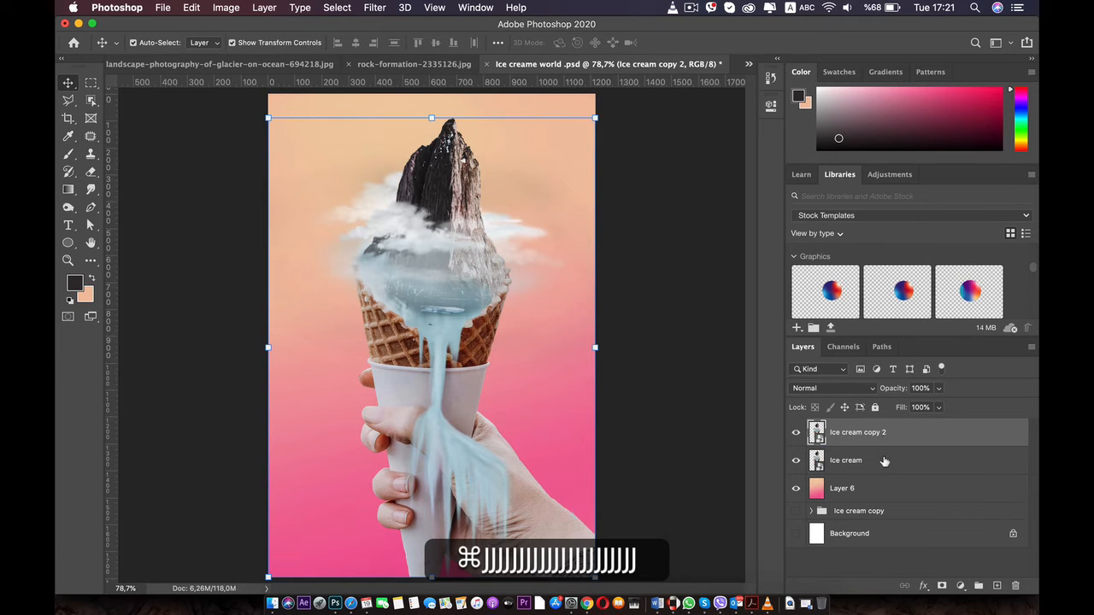
Try the Dissolve blend mode on the duplicated Ice cream layer and undo the change
left_click(872, 389)
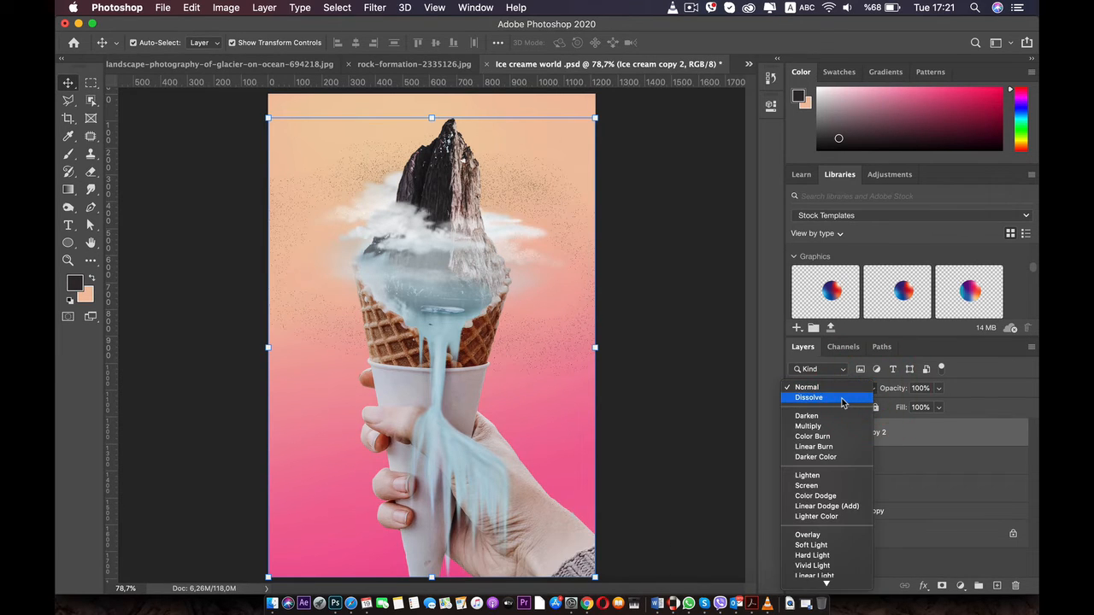
left_click(842, 398)
scroll(591, 388, "up", 3)
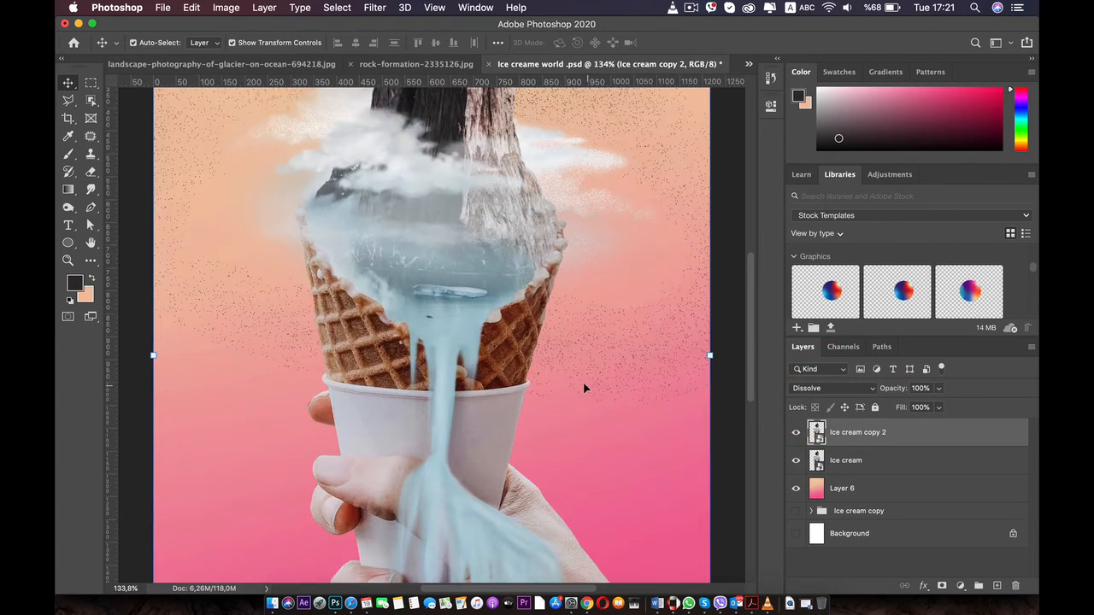
left_click_drag(458, 294, 443, 418)
key("super+z")
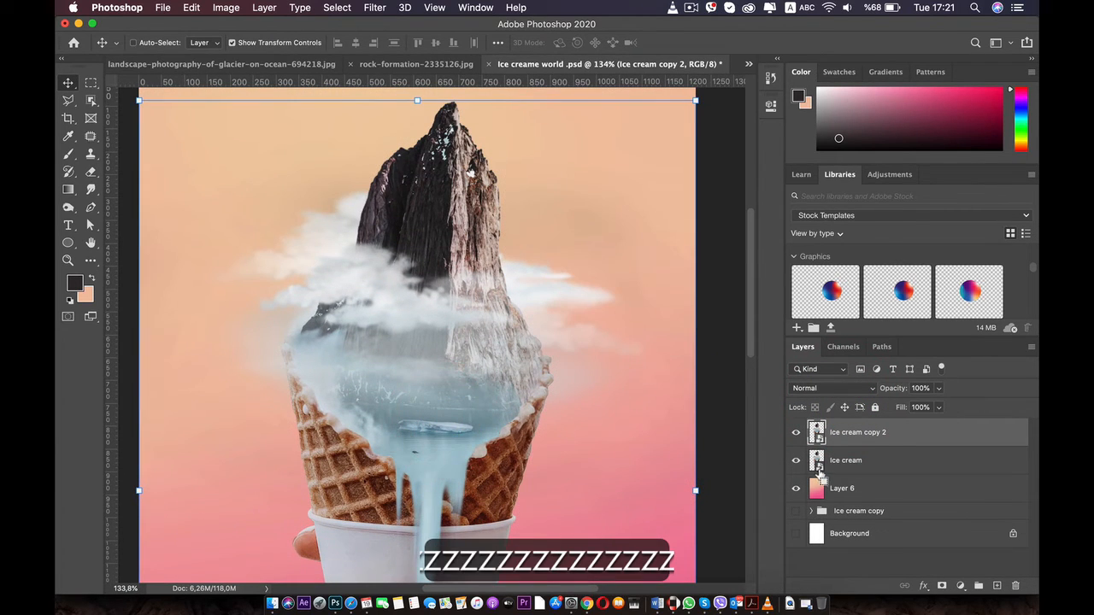
Apply an Add Noise smart filter with Uniform distribution to the Ice cream copy 2 layer, adjusting its amount
key("super")
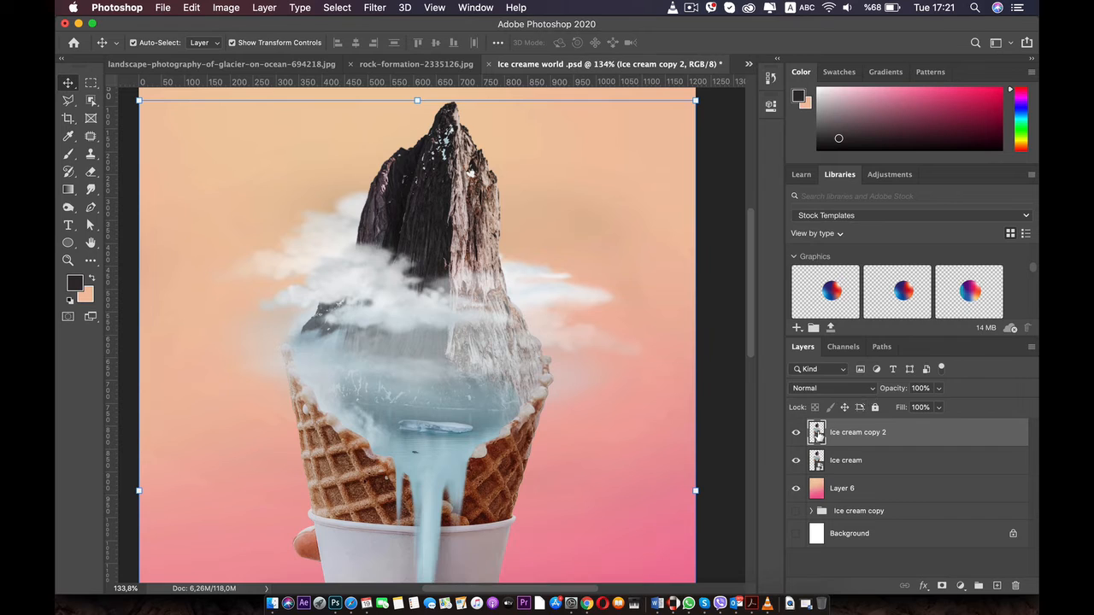
left_click(374, 7)
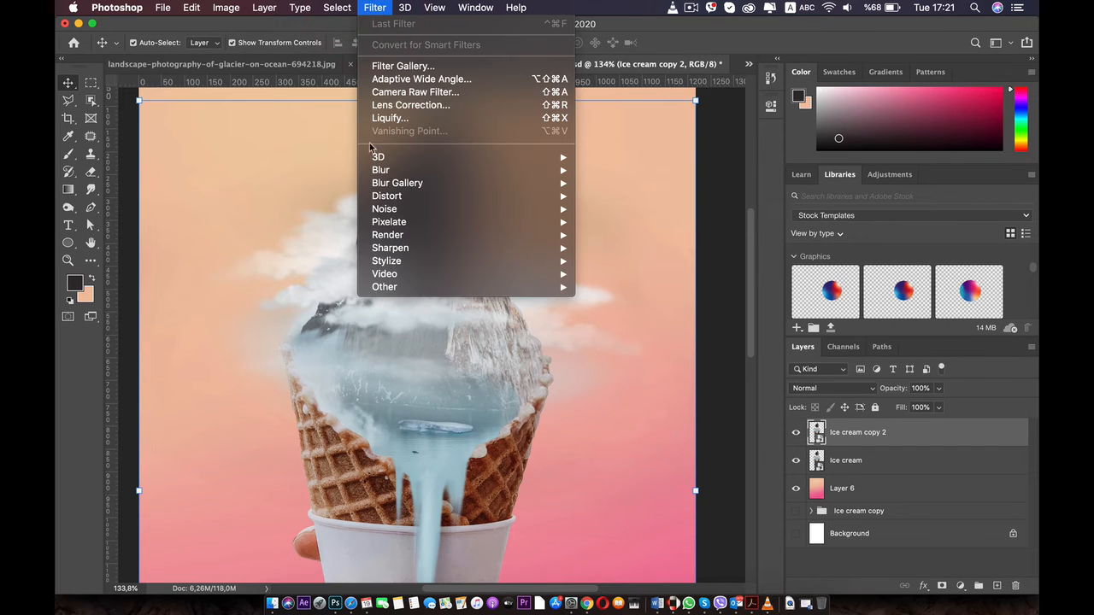
mouse_move(441, 209)
left_click(635, 211)
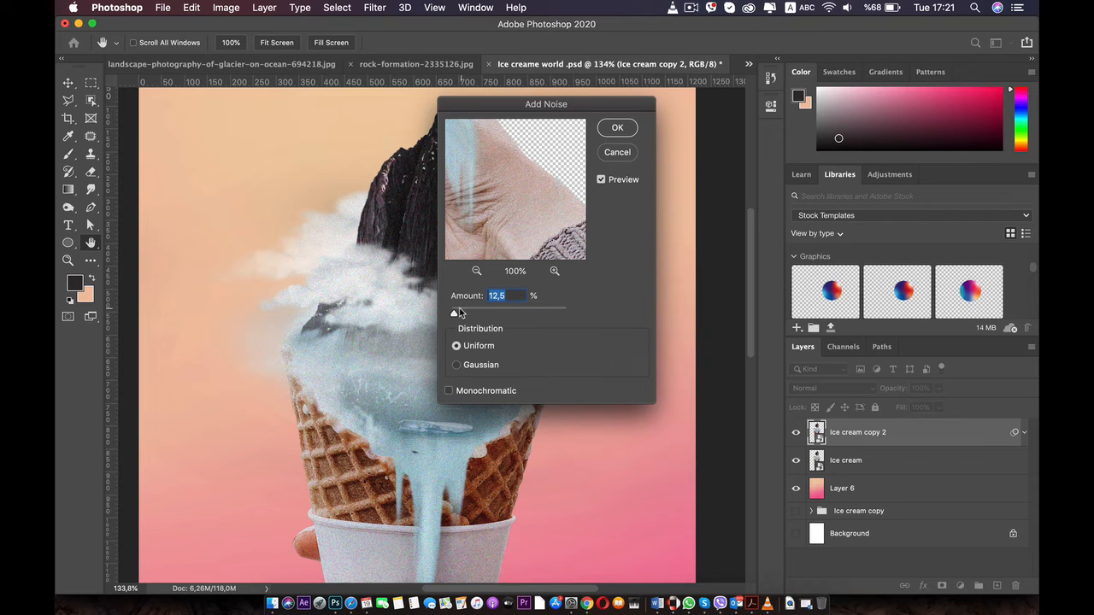
left_click_drag(461, 314, 458, 315)
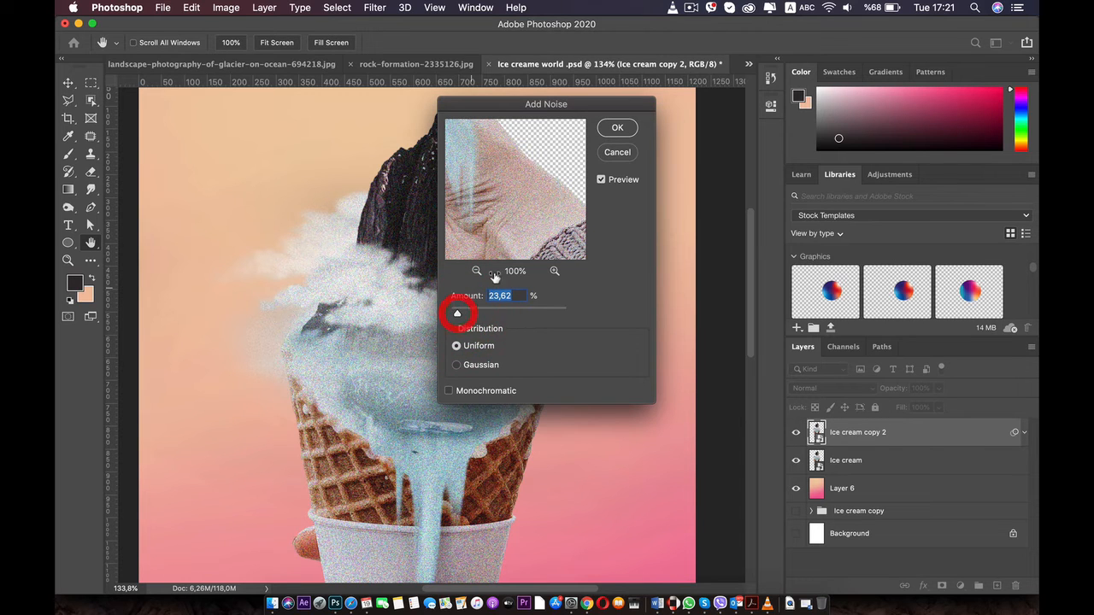
left_click(610, 127)
key("v")
Examine the noise grain over the mountain, clouds, cone and hand
scroll(558, 224, "down", 5)
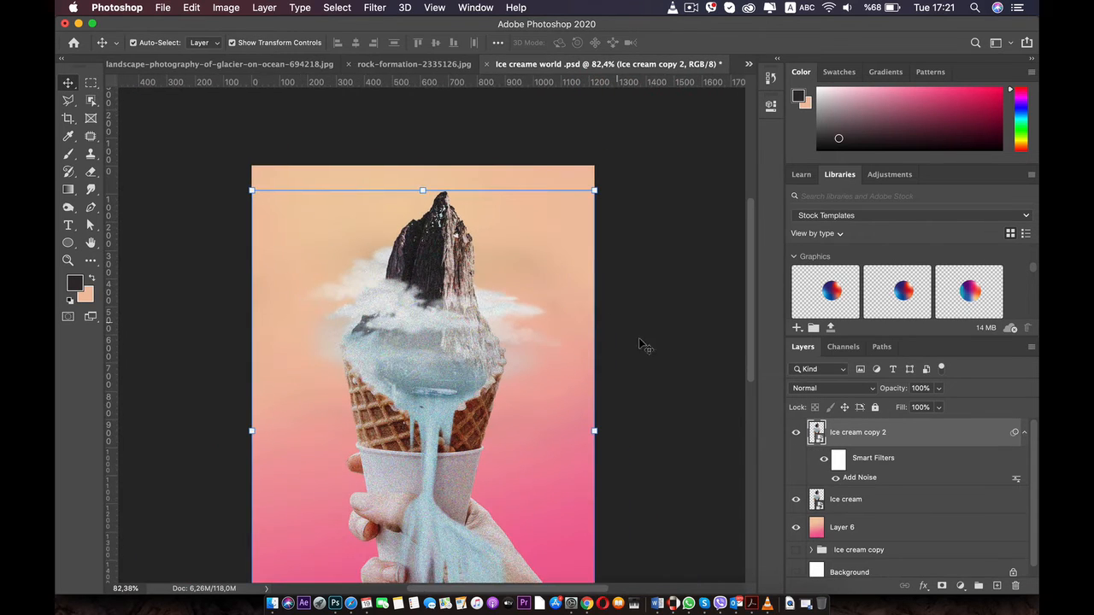
left_click_drag(445, 280, 454, 217)
left_click(630, 233)
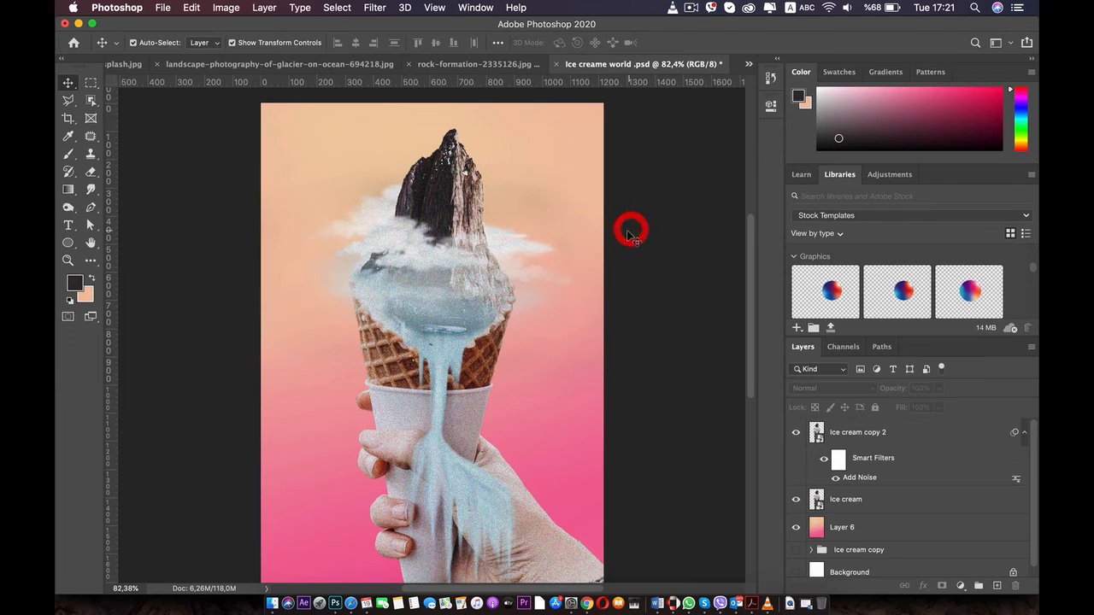
key("super+minus")
key("super+plus")
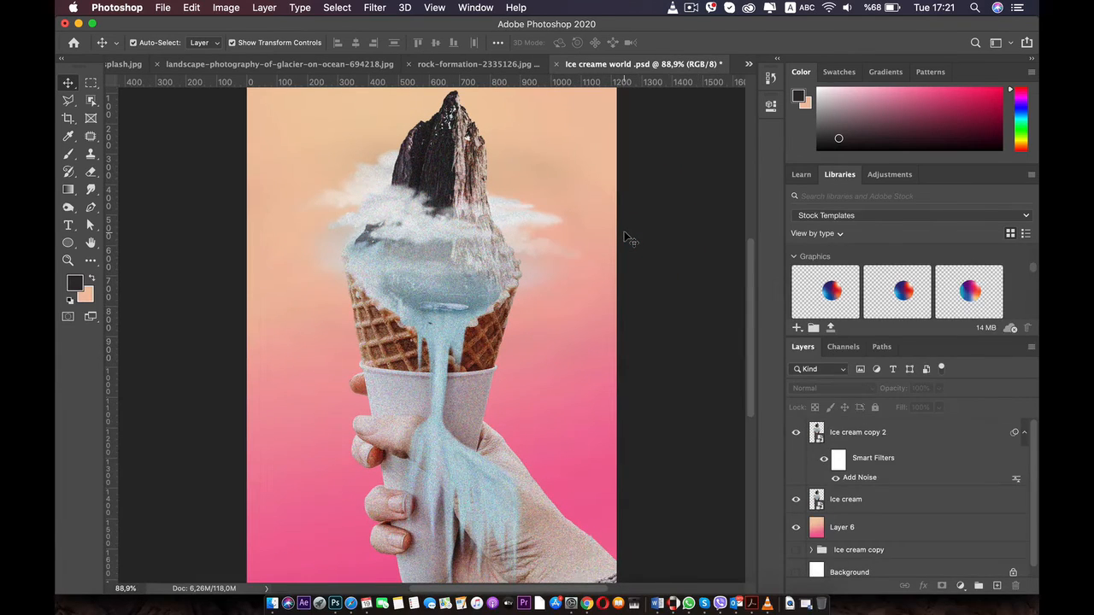
scroll(535, 253, "up", 4)
left_click_drag(479, 219, 479, 286)
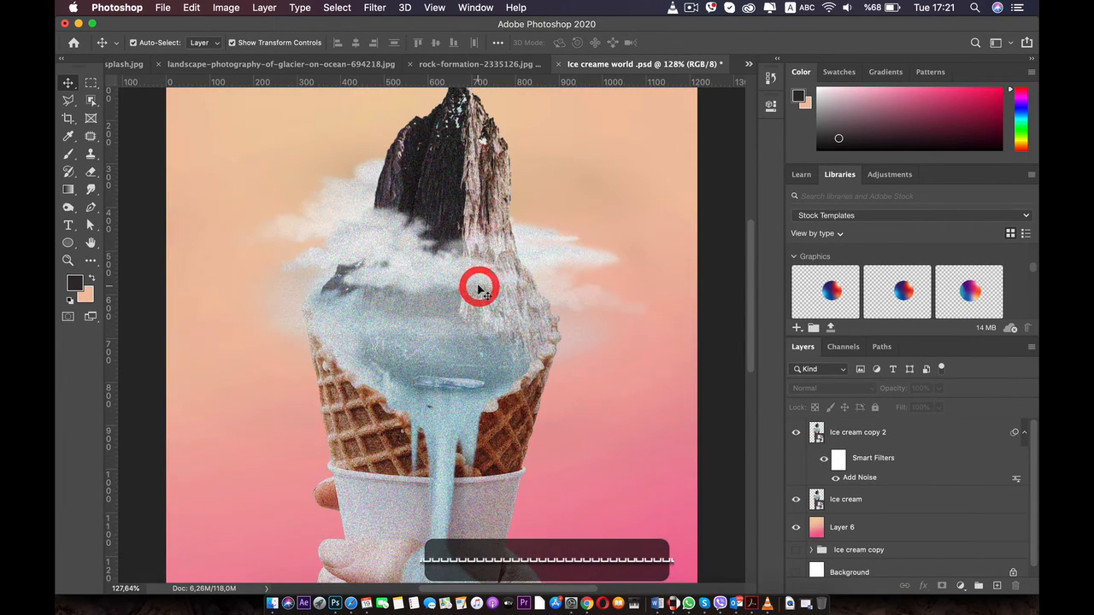
left_click_drag(464, 201, 464, 253)
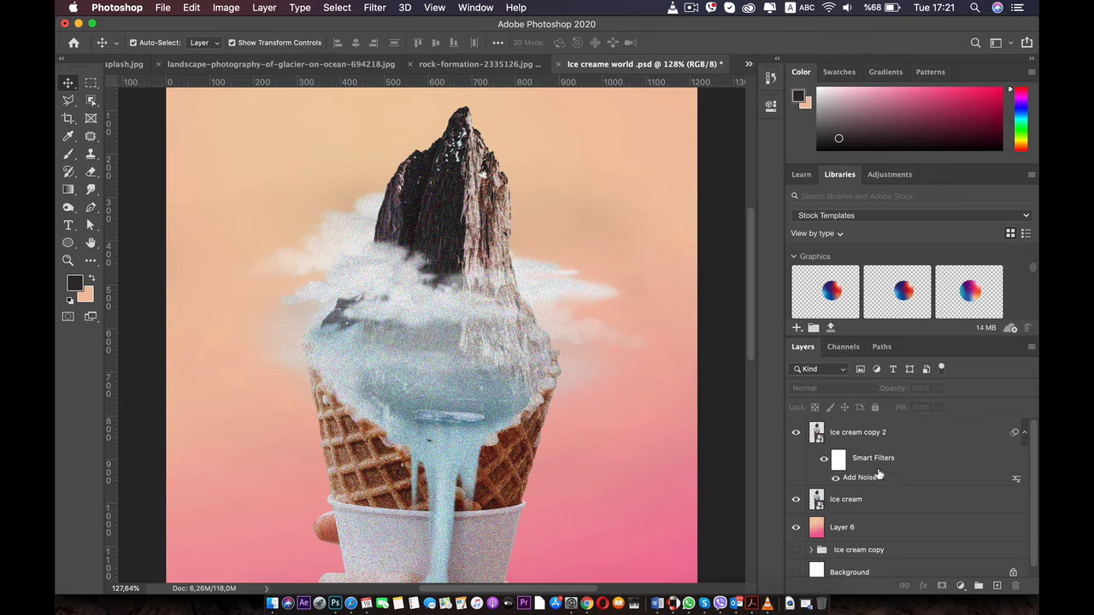
Add a layer mask to Ice cream copy 2 and thin the noise on the ice cream with a 380 px soft black brush at 6% opacity
left_click(870, 434)
left_click(942, 586)
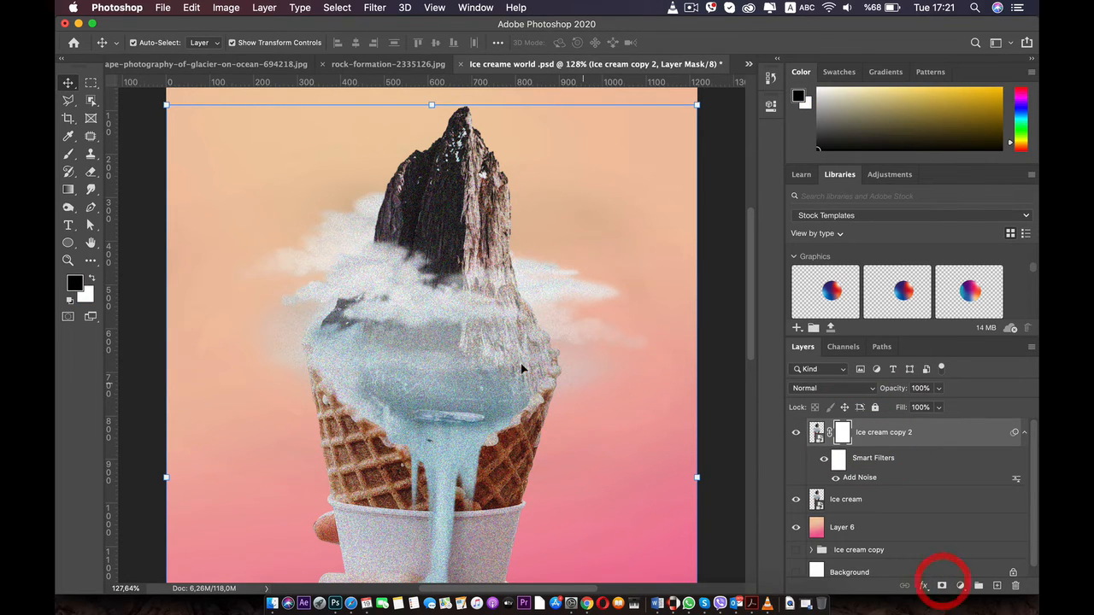
left_click(65, 153)
right_click(402, 208)
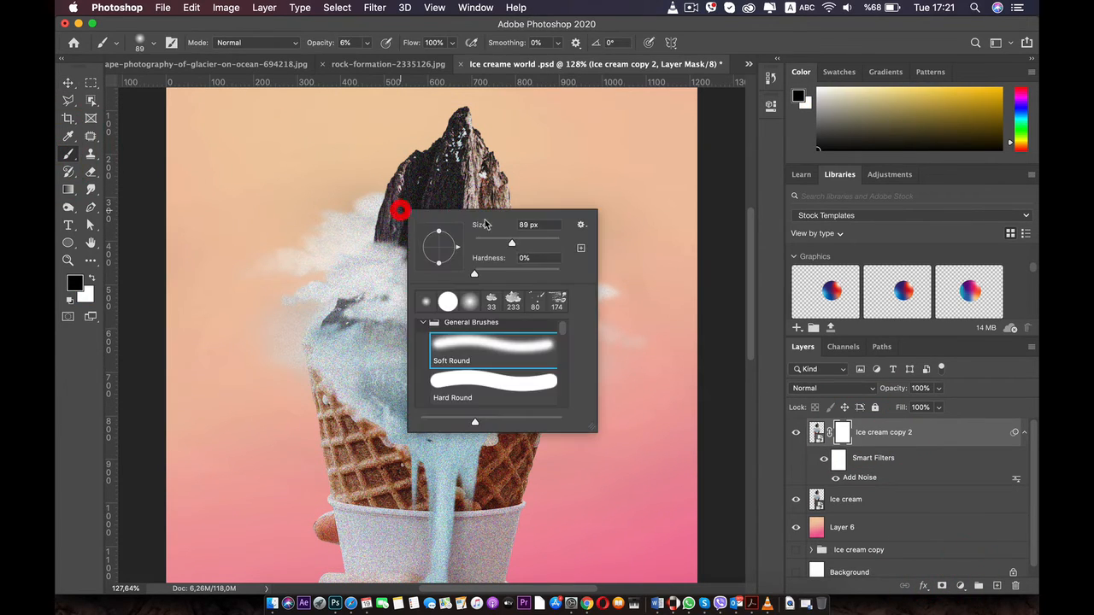
left_click_drag(515, 246, 549, 246)
left_click(416, 172)
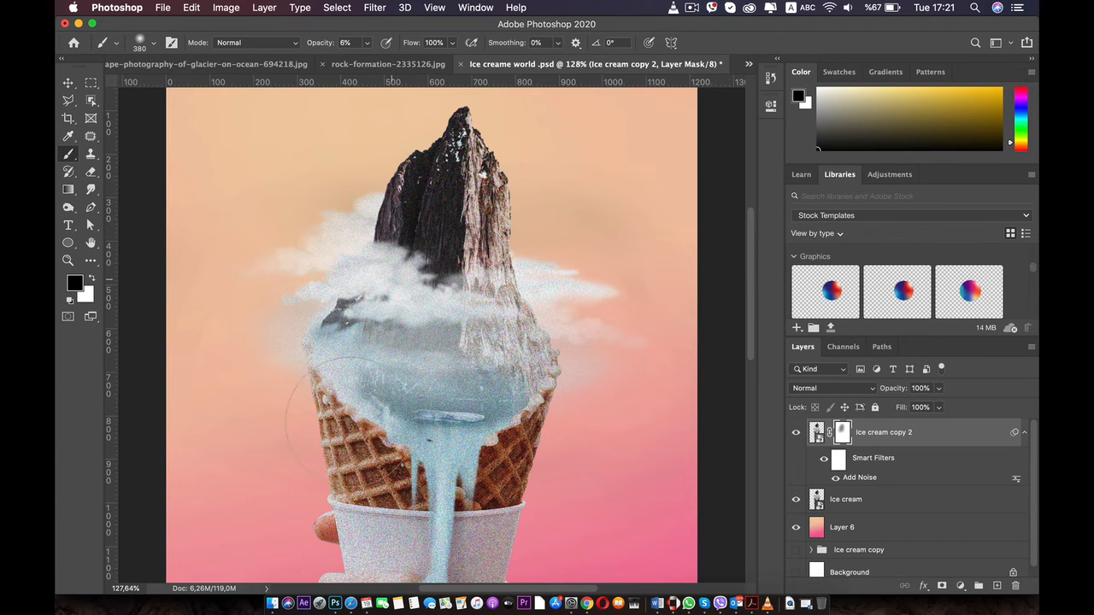
scroll(500, 295, "down", 5)
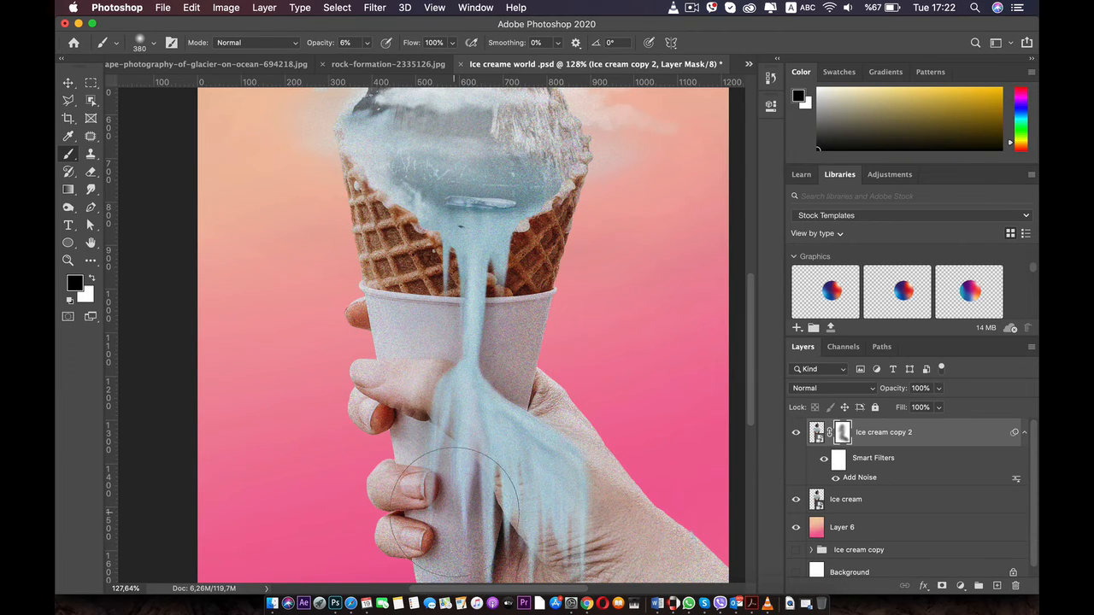
Raise the brush opacity to 12% and paint on the Ice cream copy 2 mask to reduce noise over the cup, hand, cone and clouds
left_click(367, 43)
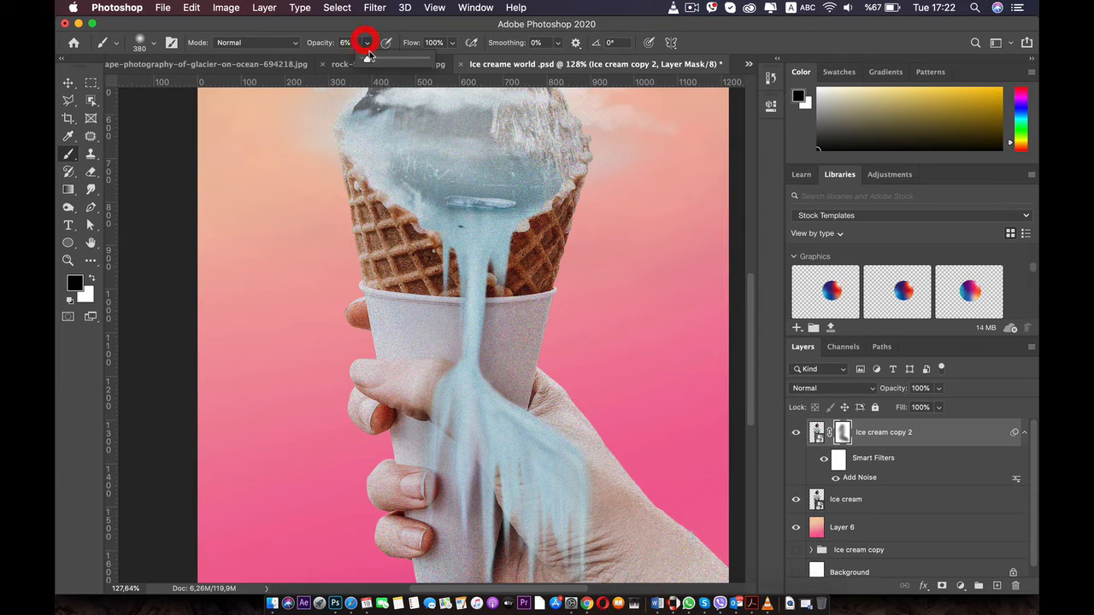
left_click(370, 59)
left_click_drag(479, 415, 479, 549)
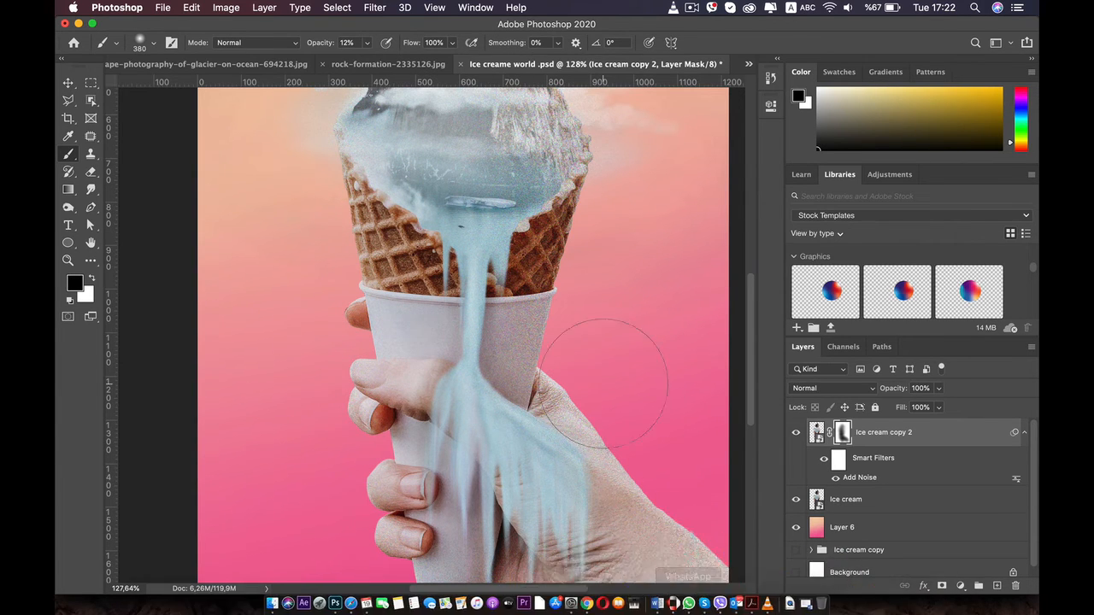
left_click_drag(640, 361, 566, 227)
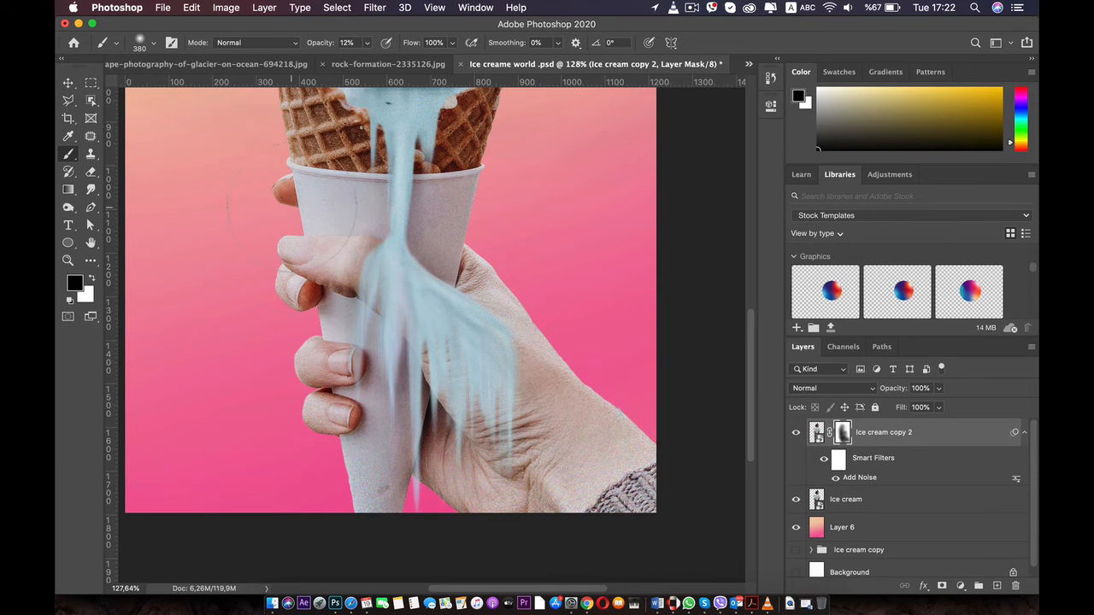
mouse_move(257, 171)
left_mouse_down()
mouse_move(257, 236)
mouse_move(293, 316)
mouse_move(305, 409)
left_mouse_up()
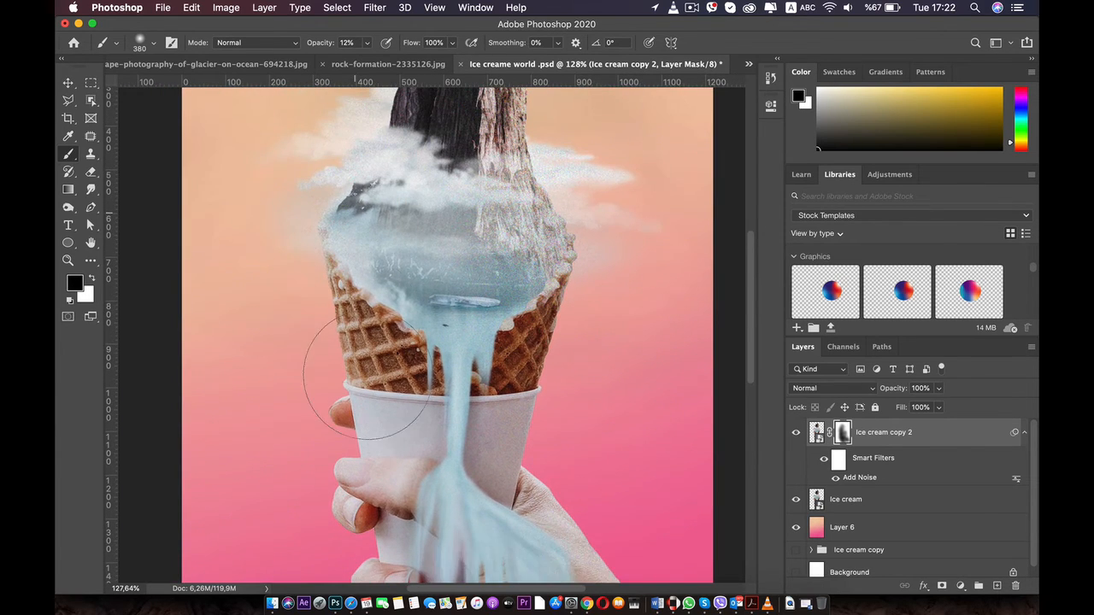
left_click_drag(317, 154, 319, 248)
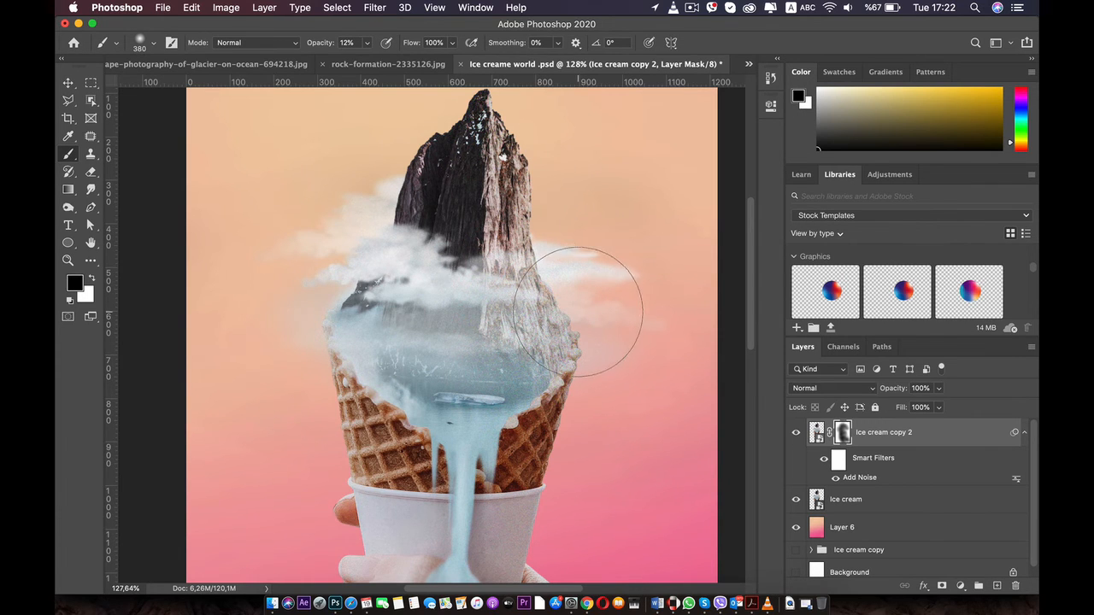
scroll(583, 308, "down", 3)
left_click_drag(534, 362, 520, 320)
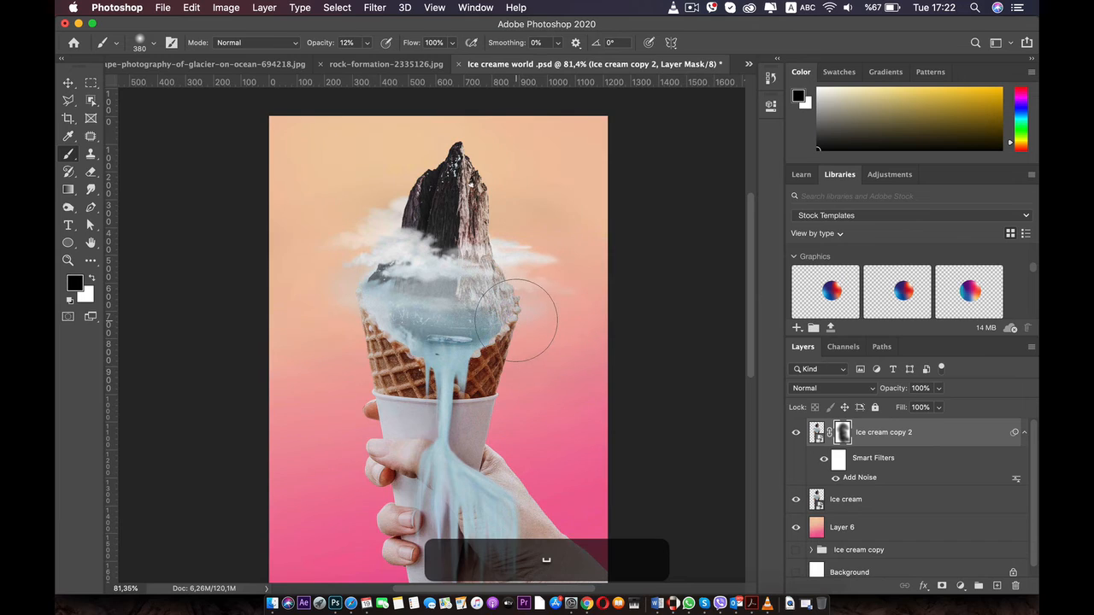
scroll(515, 320, "up", 3)
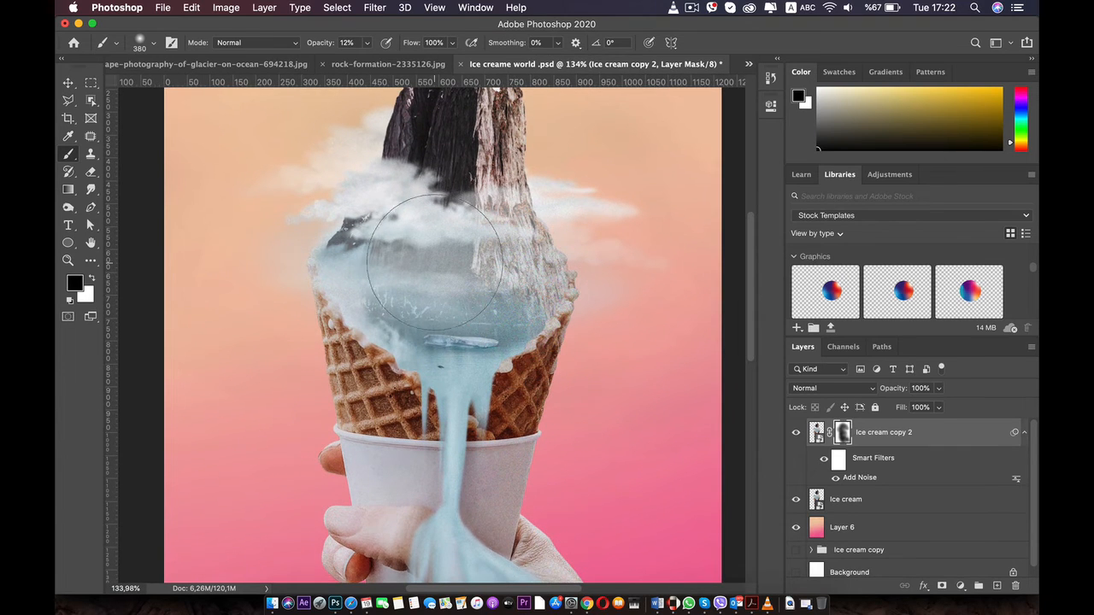
scroll(524, 348, "down", 3)
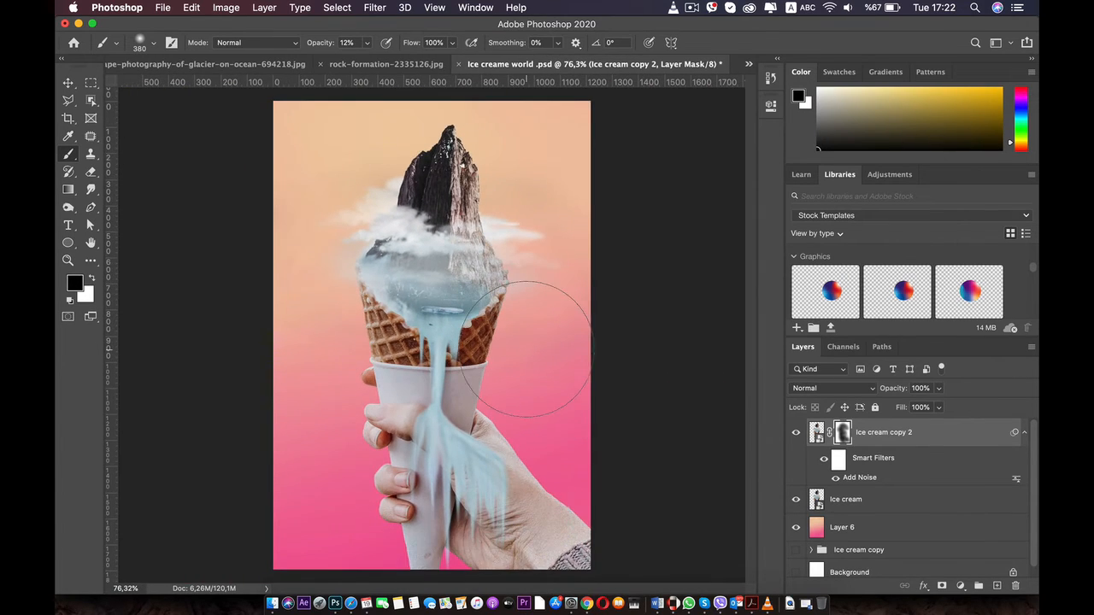
Duplicate the gradient background Layer 6 and apply the Add Noise filter to the copy
left_click(855, 530)
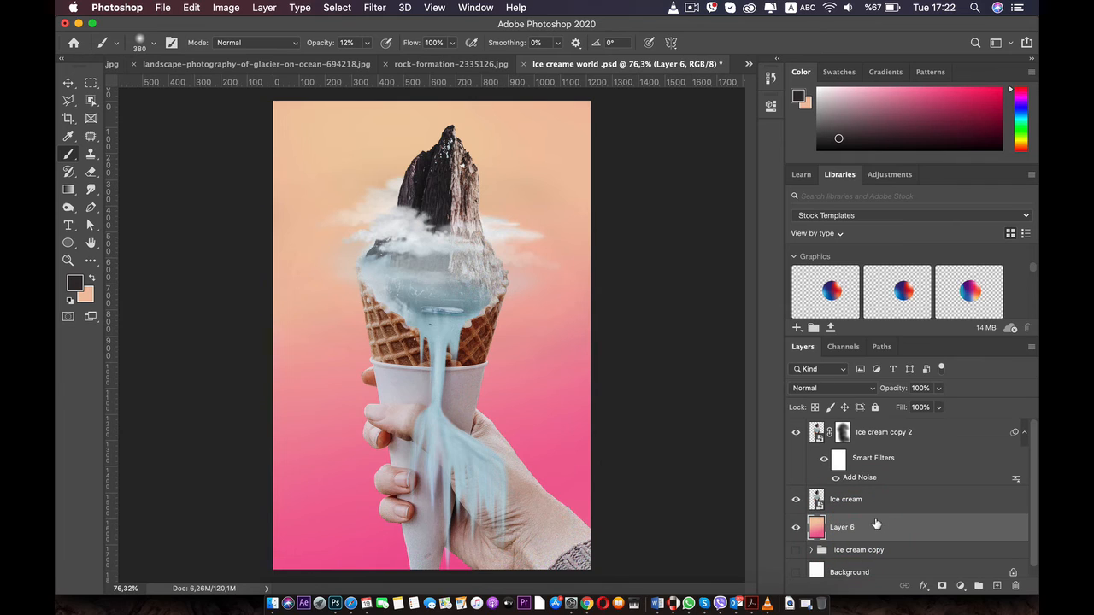
key("super+j")
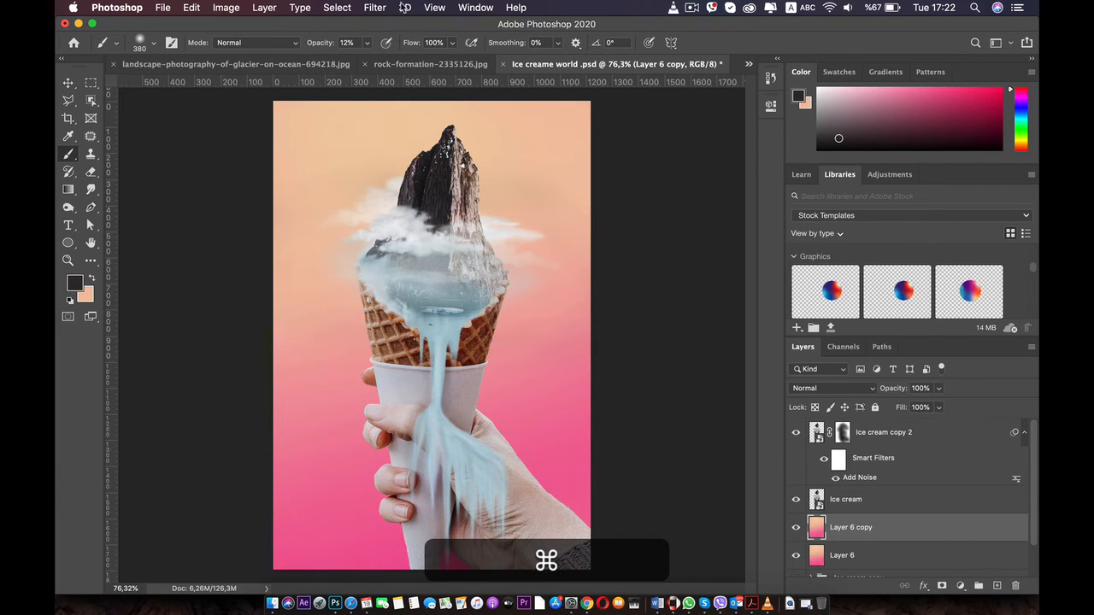
left_click(374, 7)
left_click(422, 26)
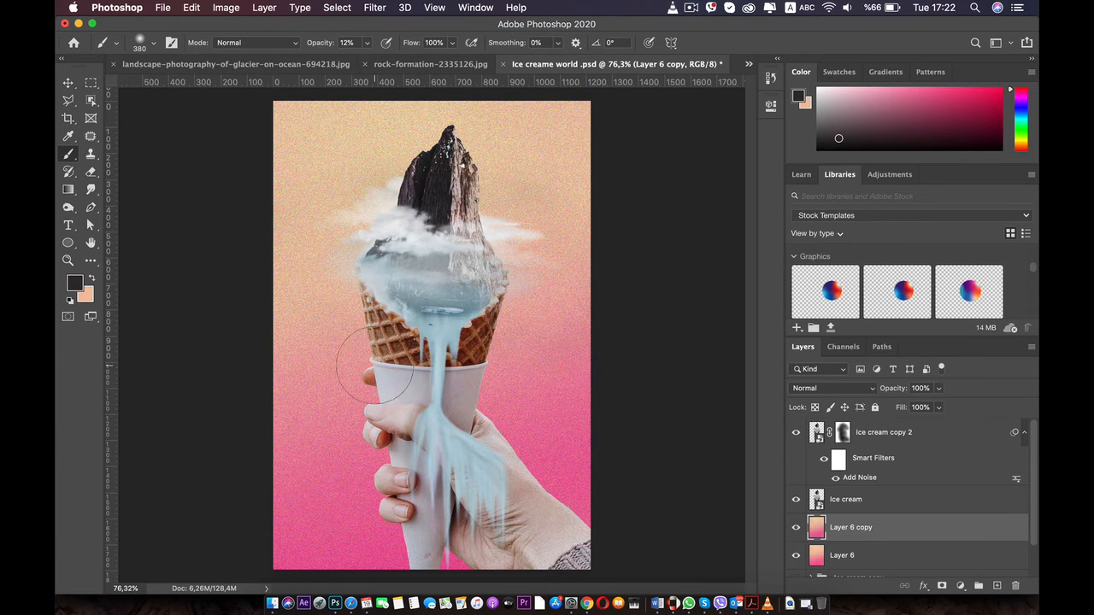
Set the soft brush size to 492 px and undo the stroke painted directly on Layer 6 copy
right_click(346, 172)
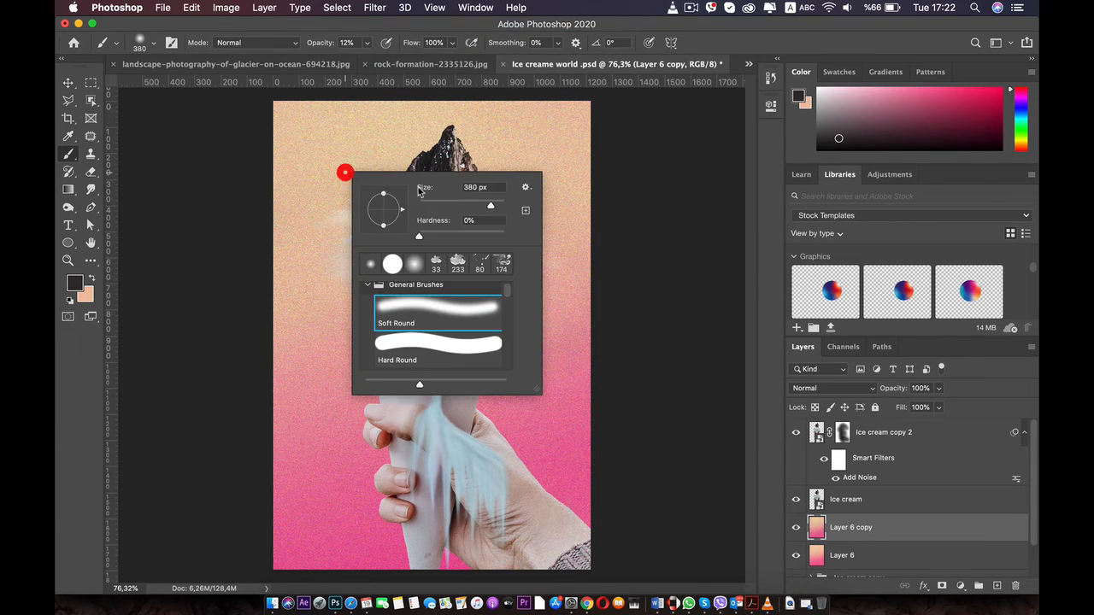
left_click(495, 205)
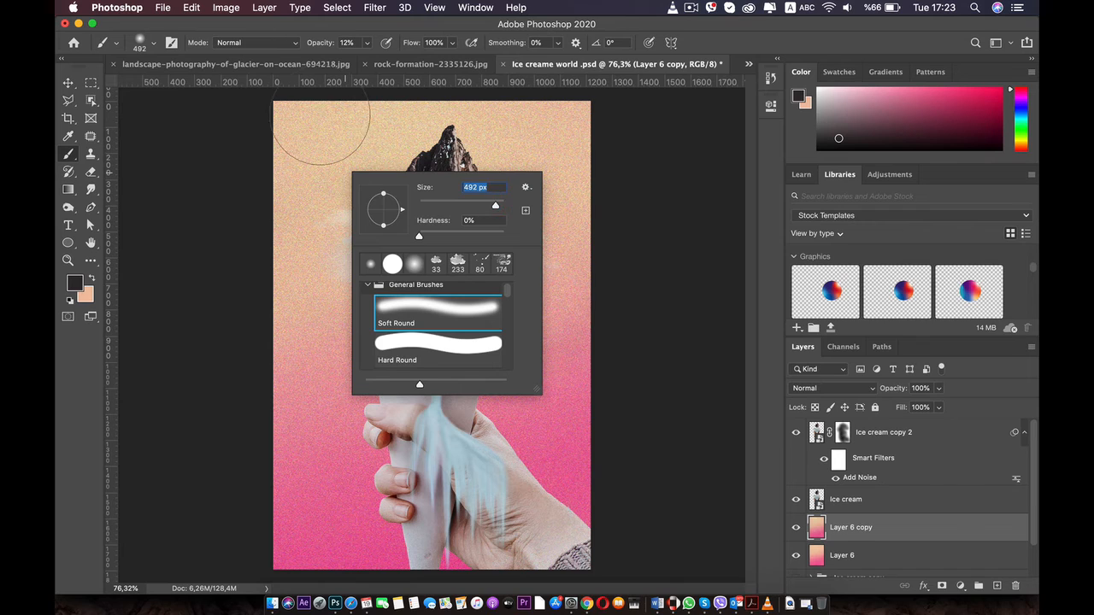
left_click_drag(323, 128, 279, 245)
key("super+z")
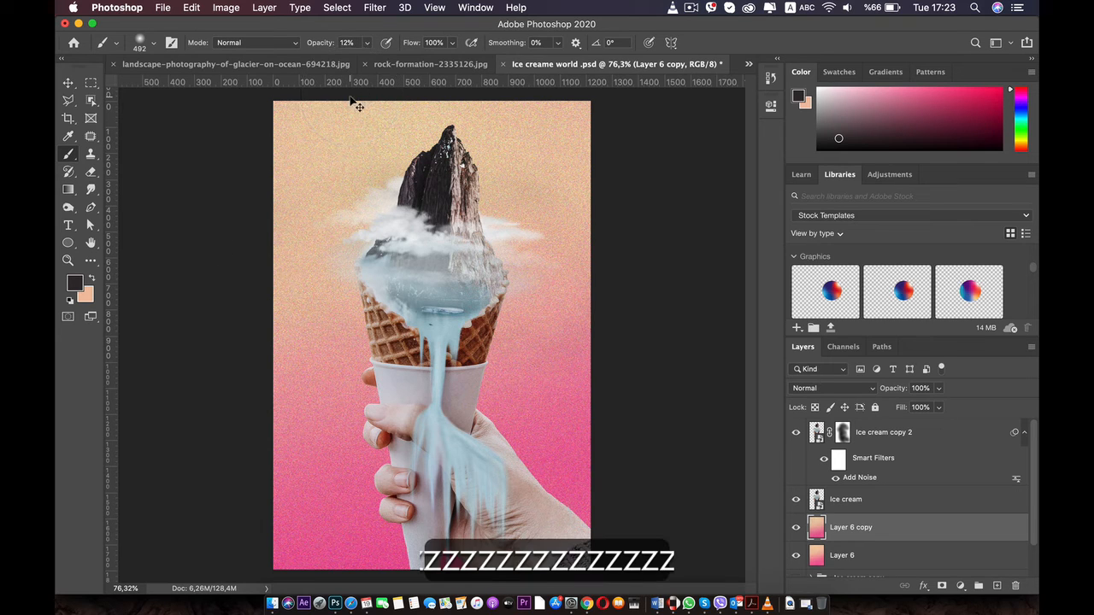
Add a layer mask to Layer 6 copy and paint it with black at 12% opacity to soften the background noise around the cone
left_click(855, 521)
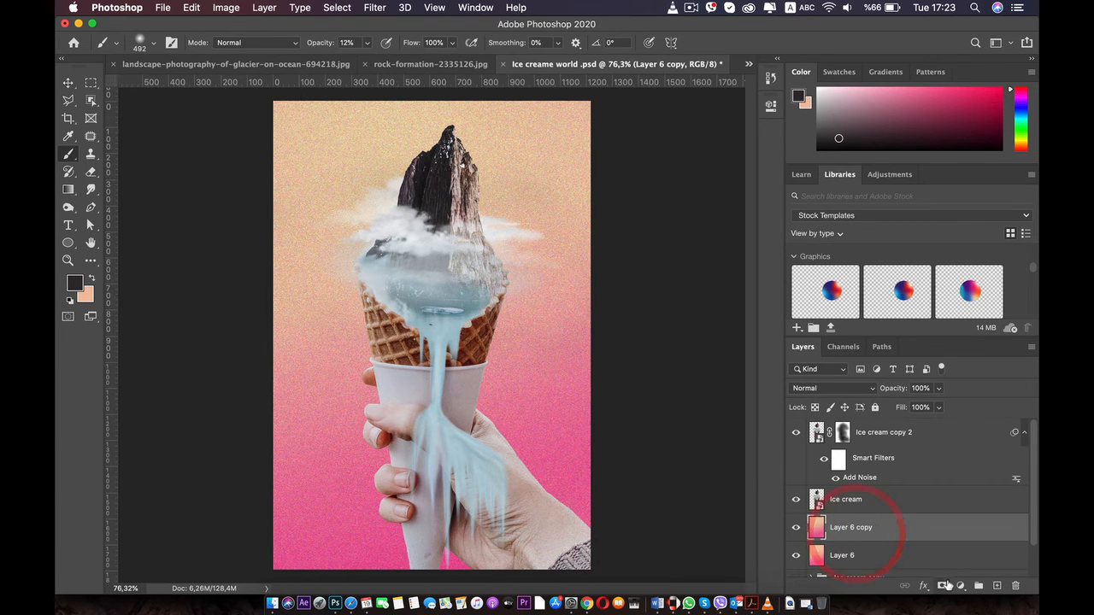
left_click(942, 585)
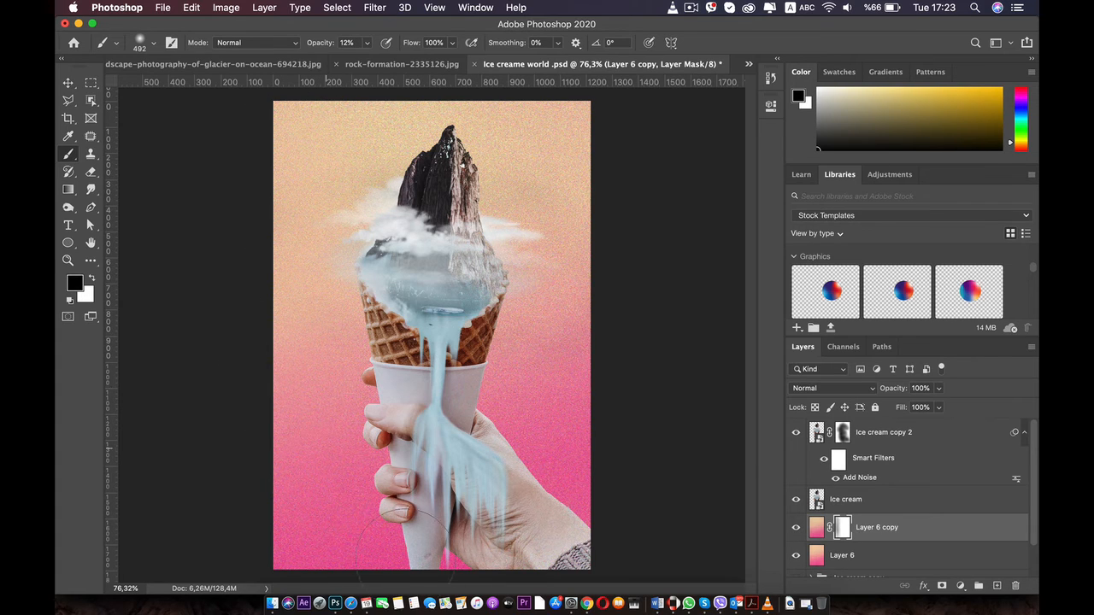
left_click_drag(360, 385, 384, 254)
mouse_move(392, 404)
left_mouse_down()
mouse_move(346, 208)
mouse_move(371, 161)
left_mouse_up()
left_click_drag(381, 64, 380, 180)
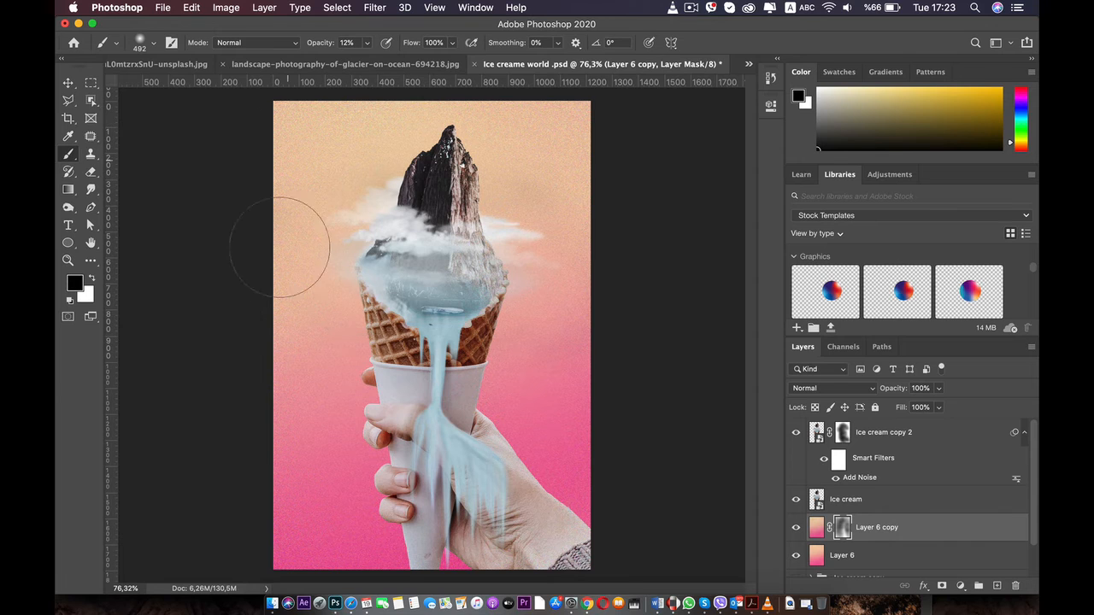
mouse_move(291, 24)
left_mouse_down()
mouse_move(292, 184)
mouse_move(330, 23)
mouse_move(288, 12)
left_mouse_up()
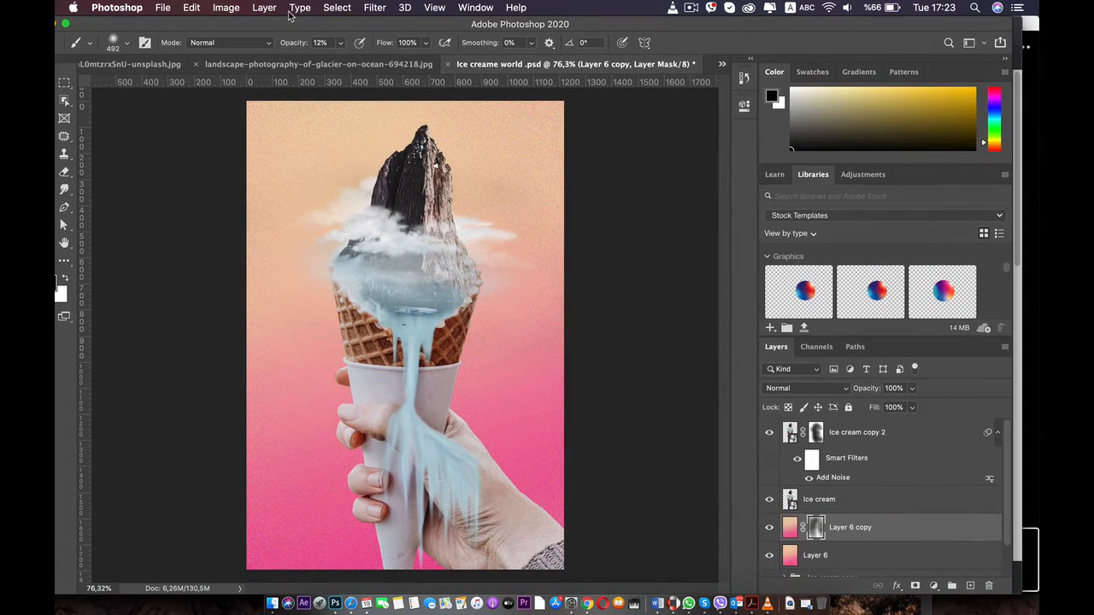
left_click(68, 24)
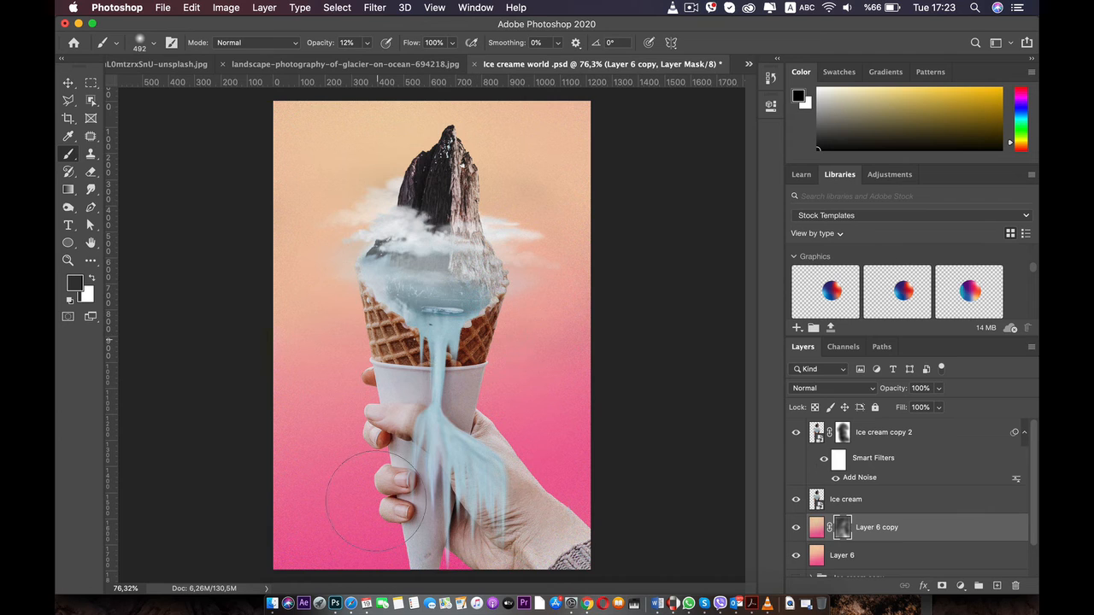
scroll(391, 252, "down", 2)
scroll(390, 251, "up", 5)
scroll(391, 252, "down", 5)
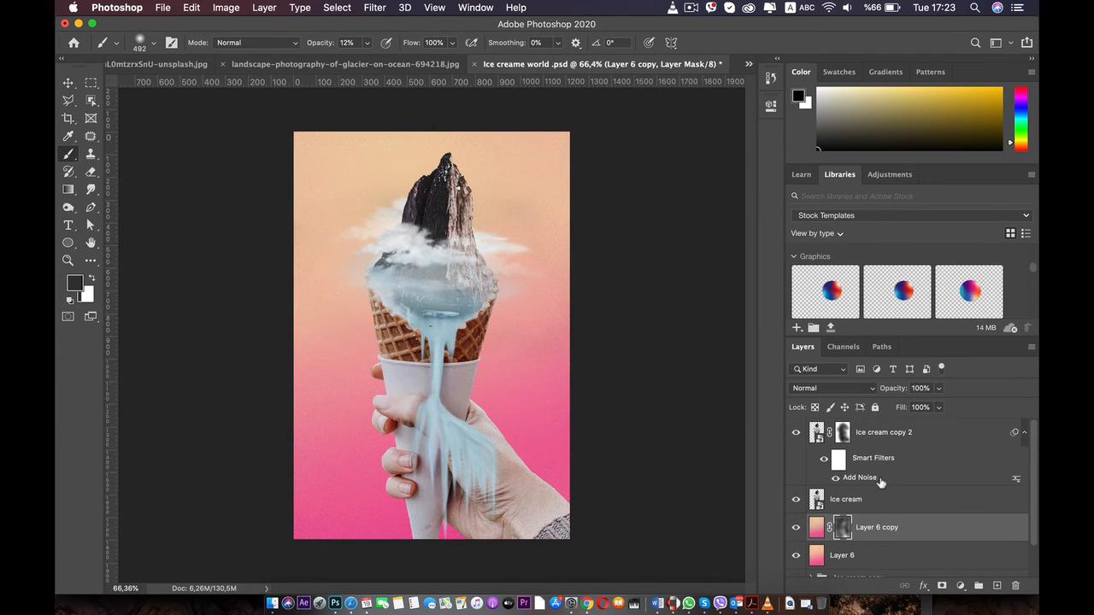
Select the Ice cream copy 2 layer mask and examine the remaining grain across the mountain, clouds, cone and hand
left_click(904, 427)
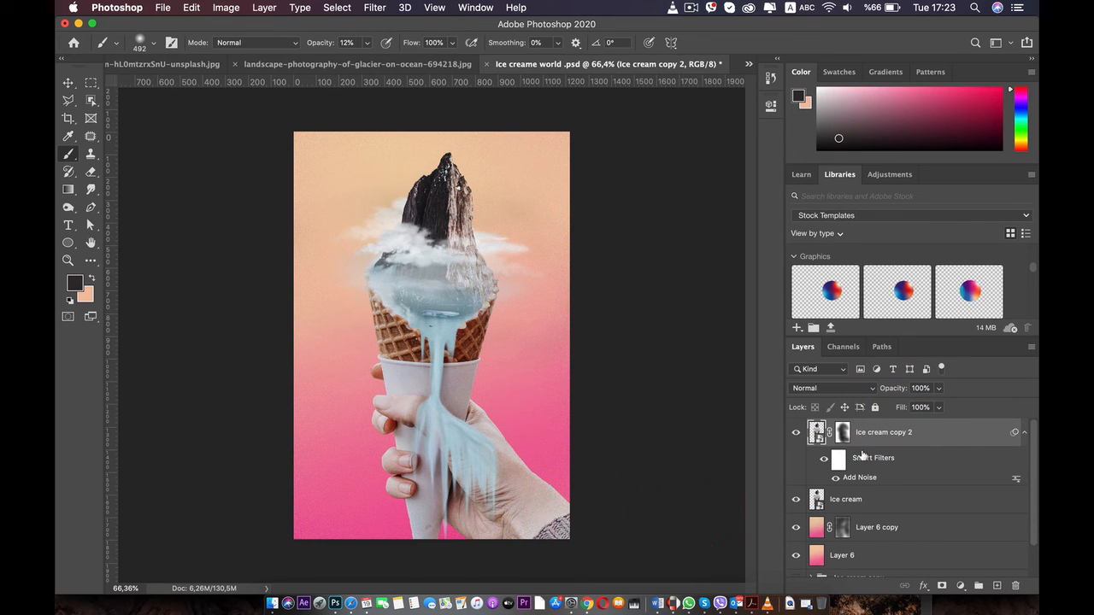
left_click(843, 432)
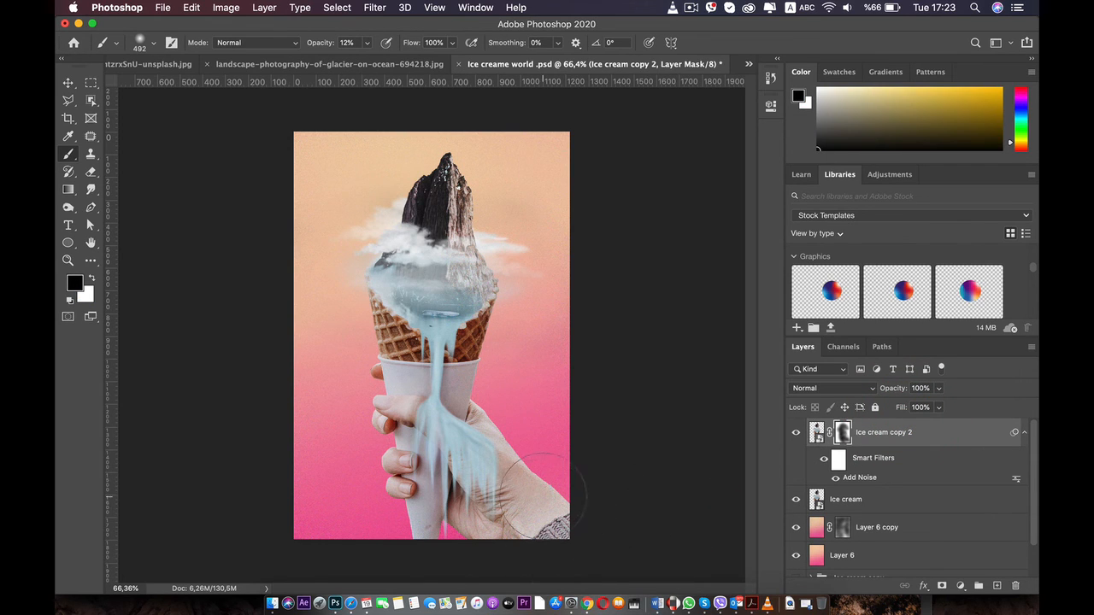
scroll(318, 229, "up", 3)
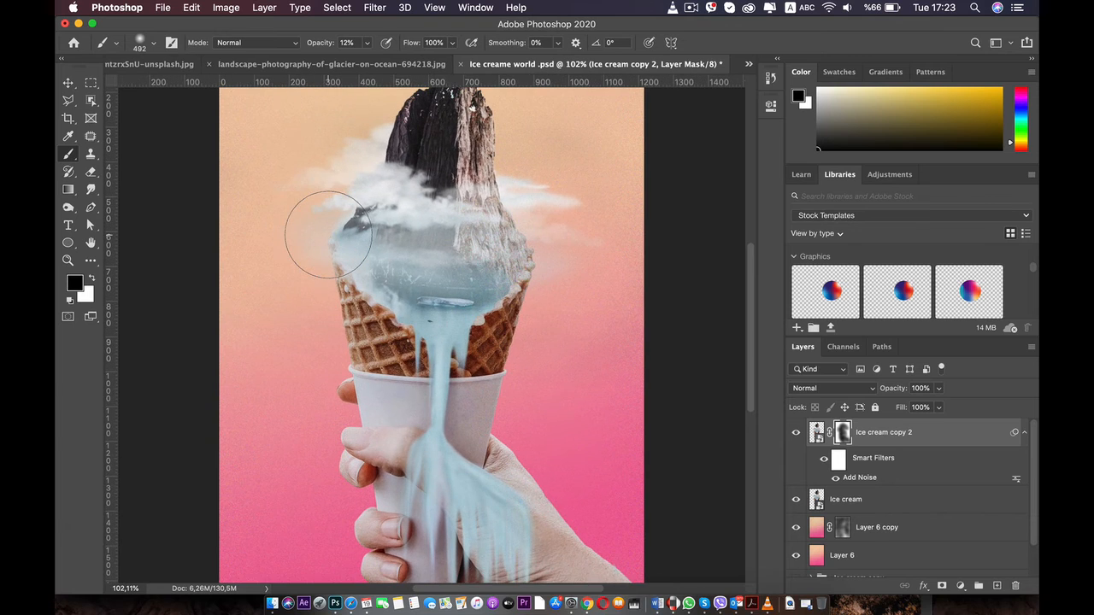
scroll(325, 249, "up", 1)
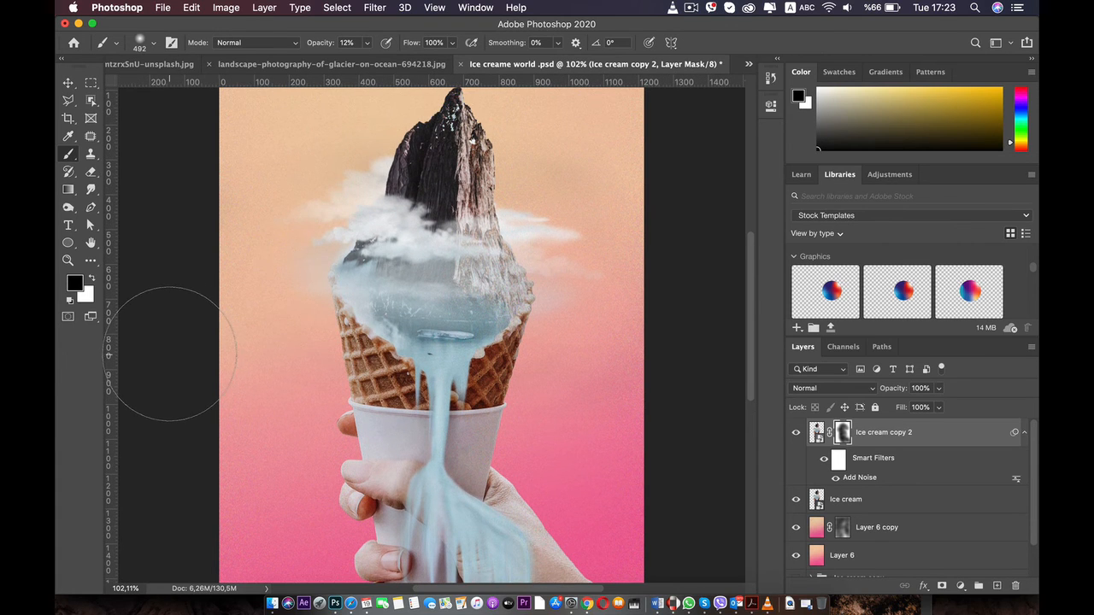
scroll(171, 353, "up", 4)
scroll(169, 353, "down", 5)
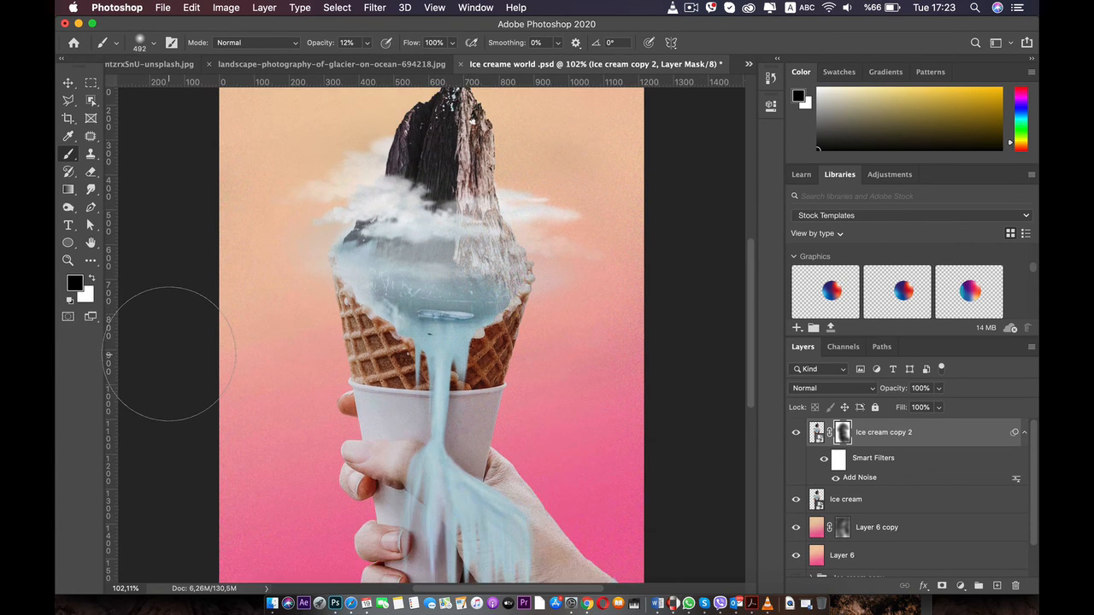
scroll(170, 353, "down", 3)
scroll(171, 353, "up", 2)
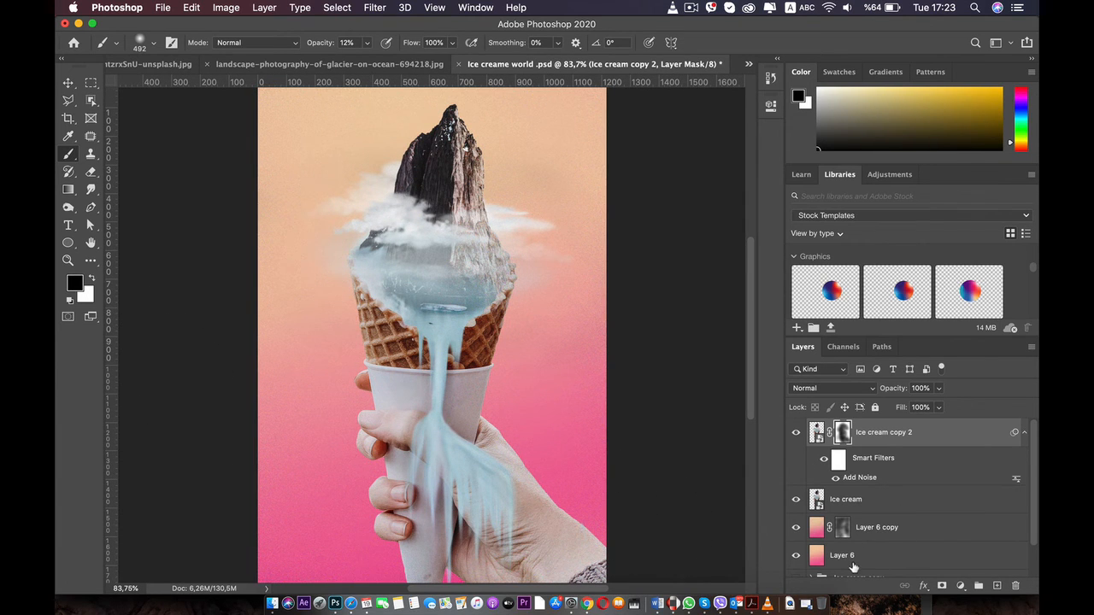
Group the layers from Layer 6 through Ice cream copy 2 as "final" and convert the group to a Smart Object
left_click(854, 557)
left_click(881, 433, "shift")
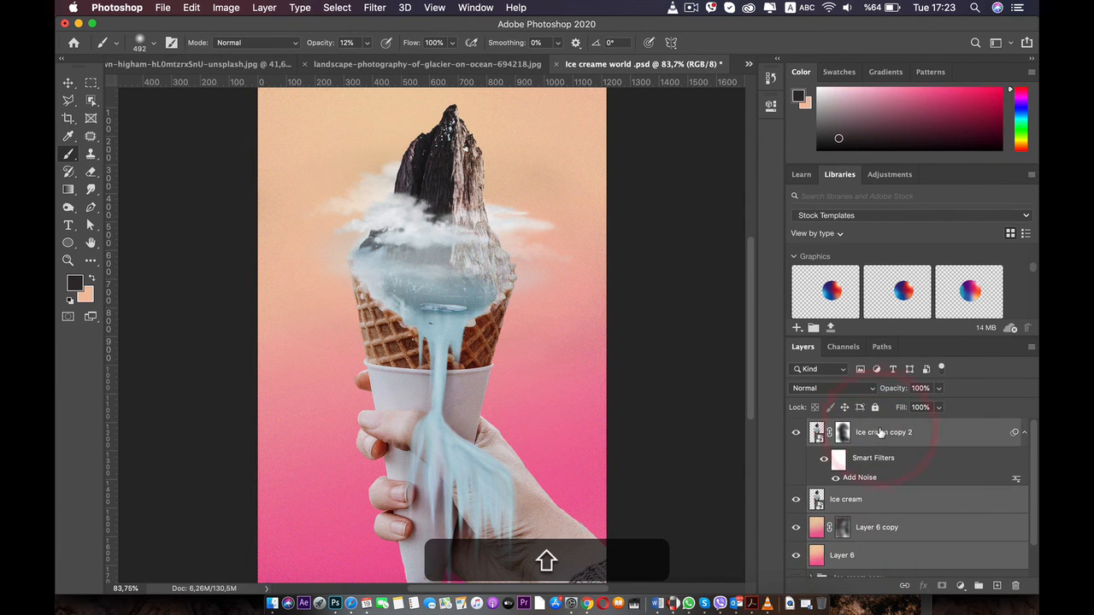
key("shift+super+g")
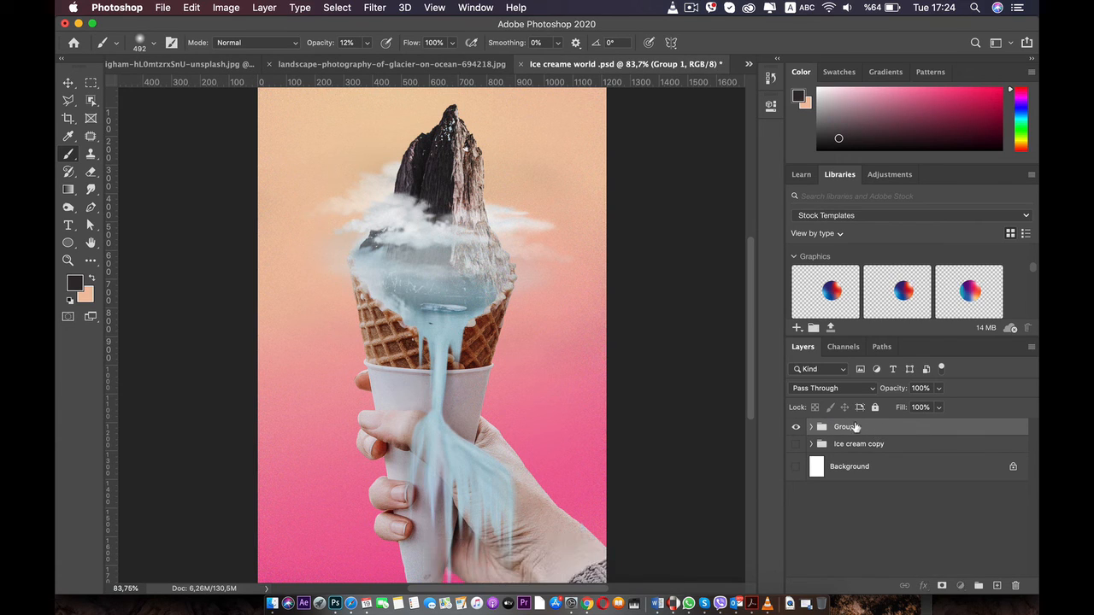
double_click(848, 426)
type("final")
key("Return")
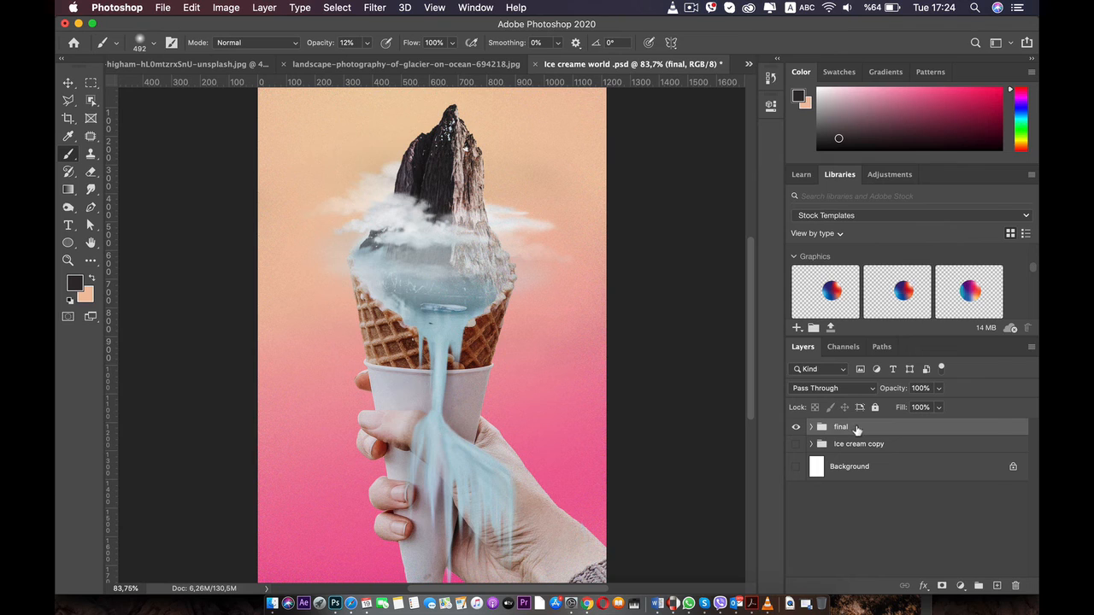
right_click(857, 429)
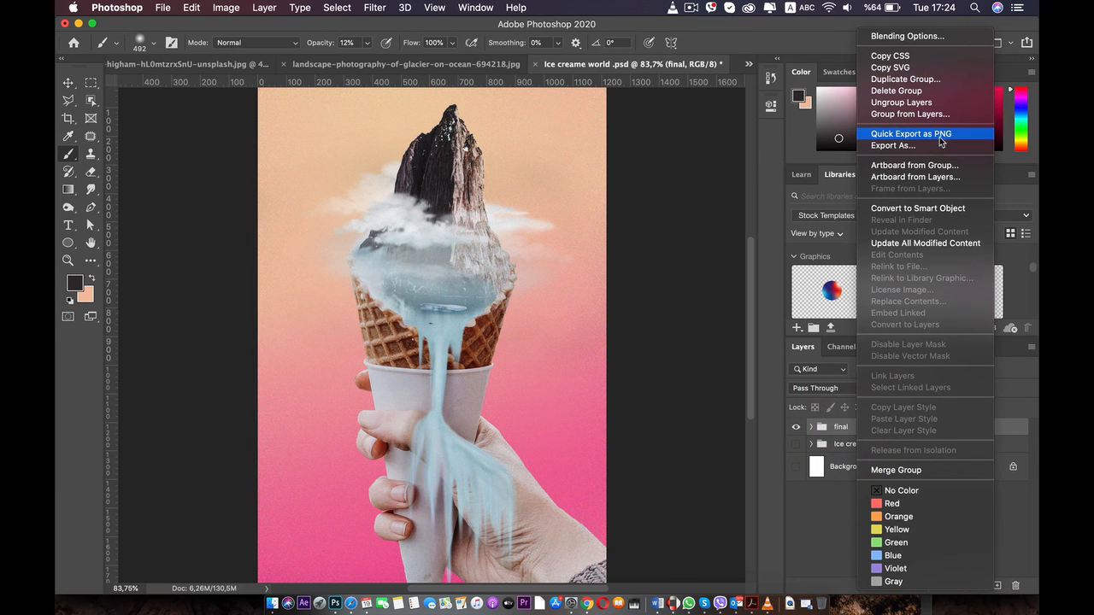
left_click(929, 209)
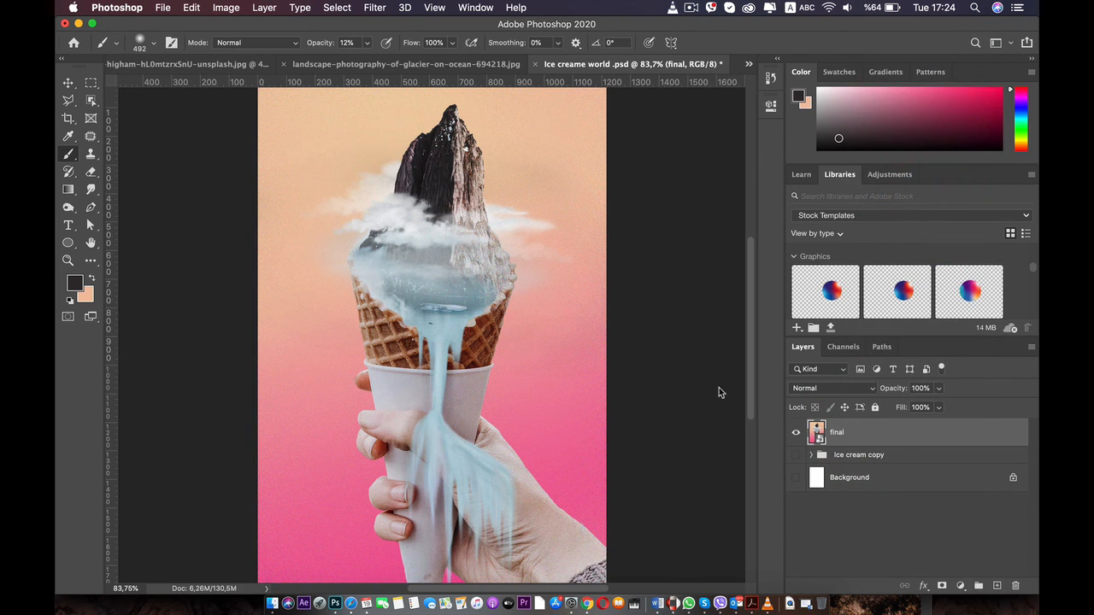
Apply the Camera Raw Filter to the final layer with temperature +12, tint +10, exposure -0,10 and contrast -4
left_click(376, 7)
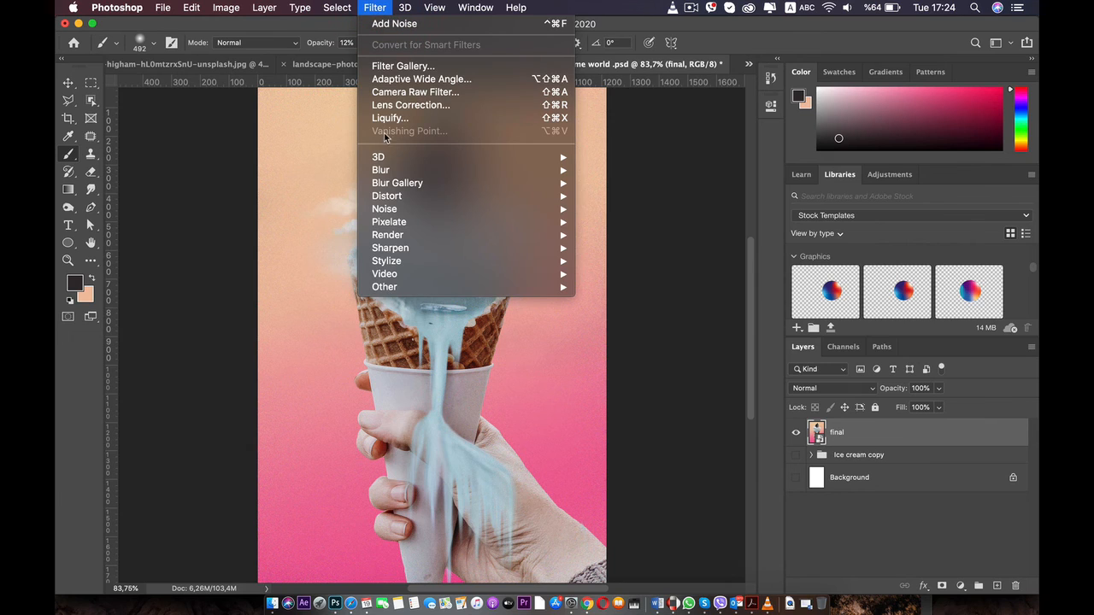
left_click(393, 93)
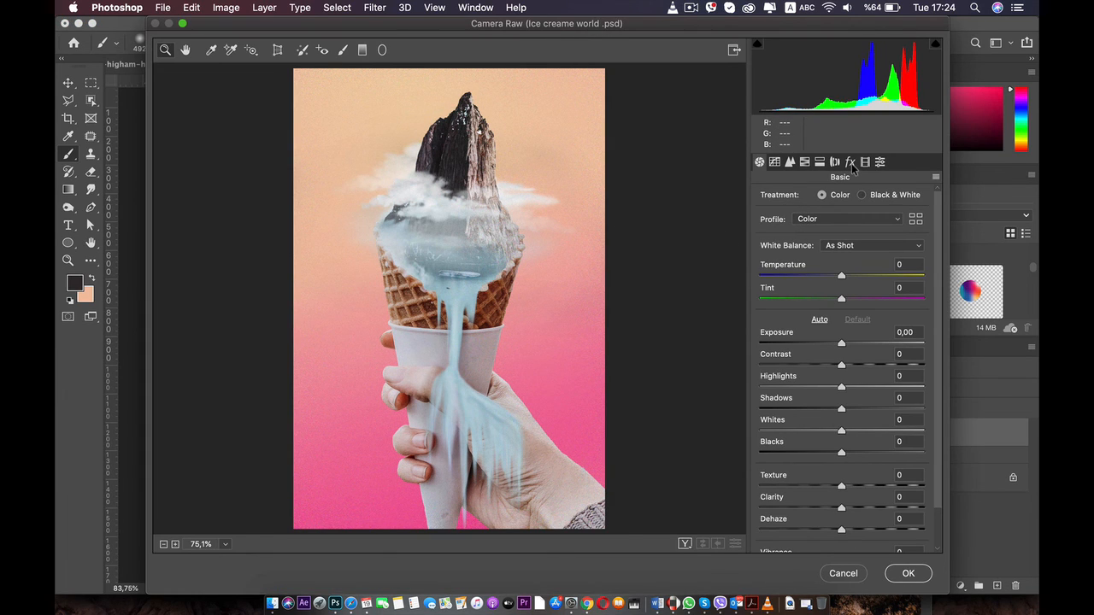
left_click_drag(841, 277, 849, 299)
left_click_drag(842, 346, 839, 309)
scroll(817, 319, "down", 1)
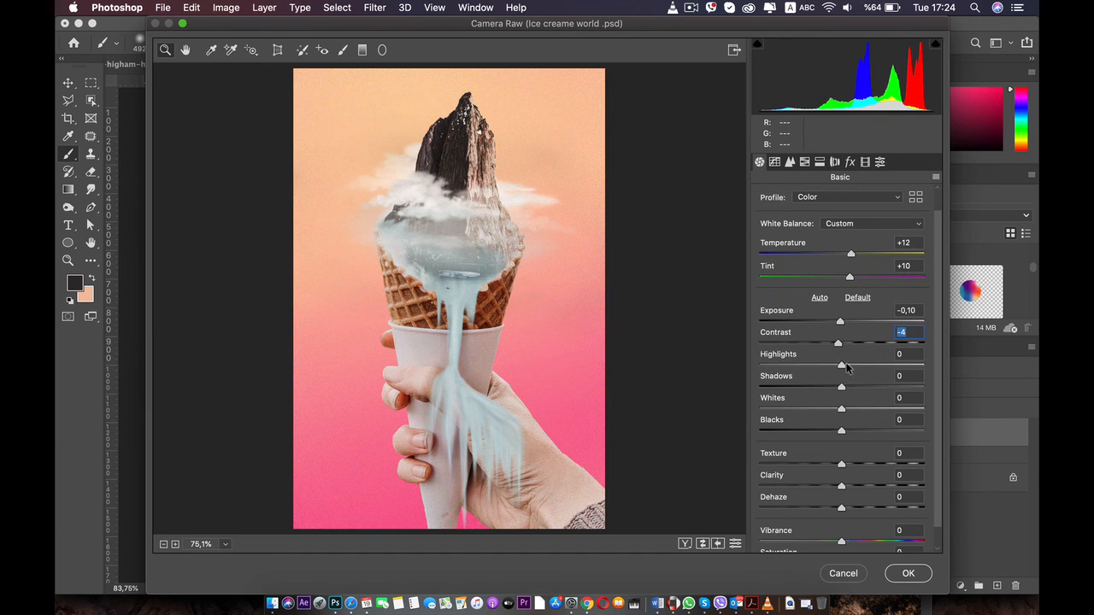